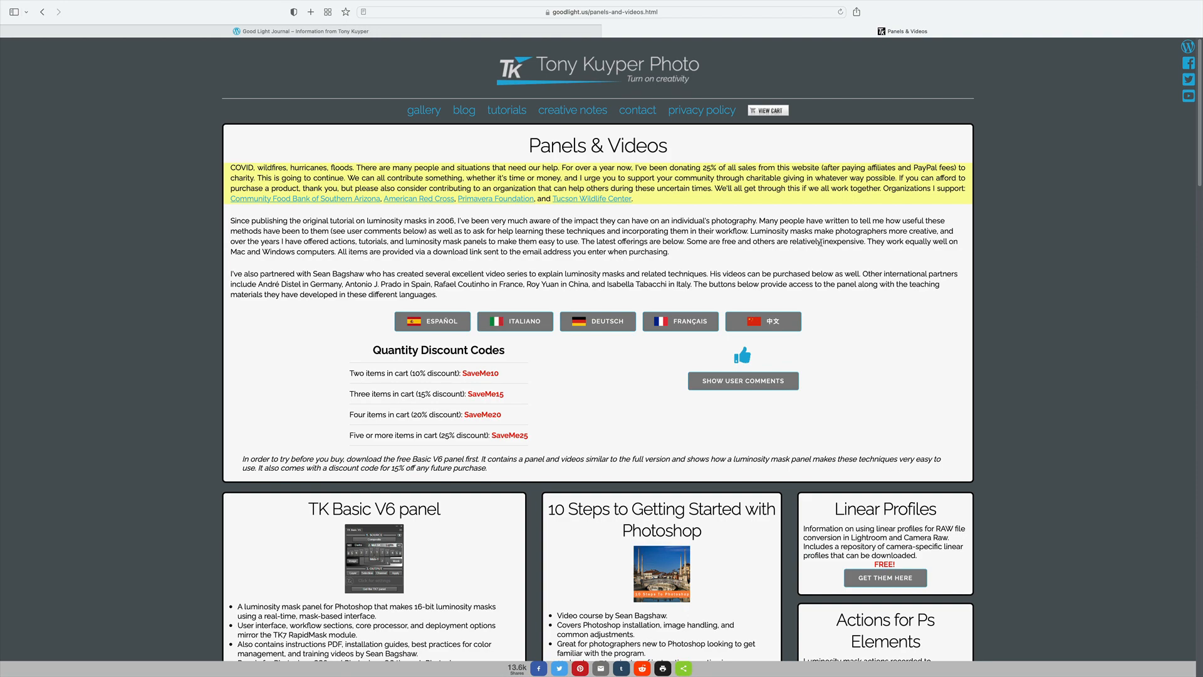
# Step: Browse the TK8 plugin and video guide offers on the Panels & Videos page and play the Style Transfer video on YouTube
pyautogui.scroll(-5, 822, 245)
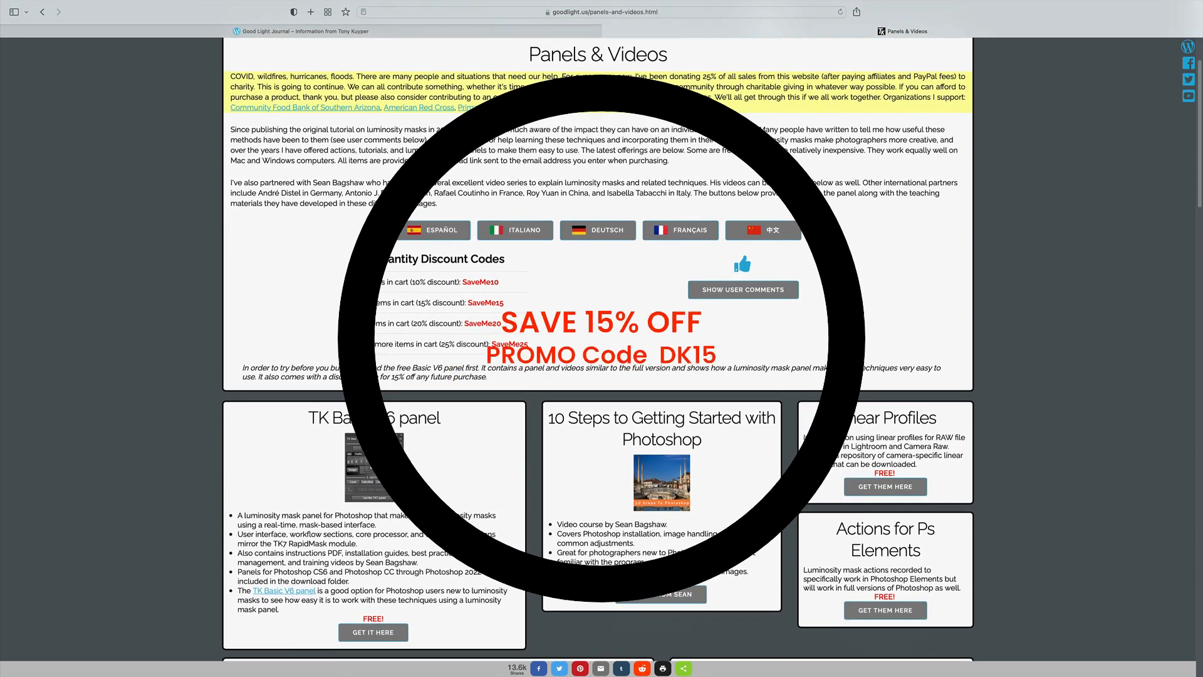
pyautogui.scroll(-6, 822, 245)
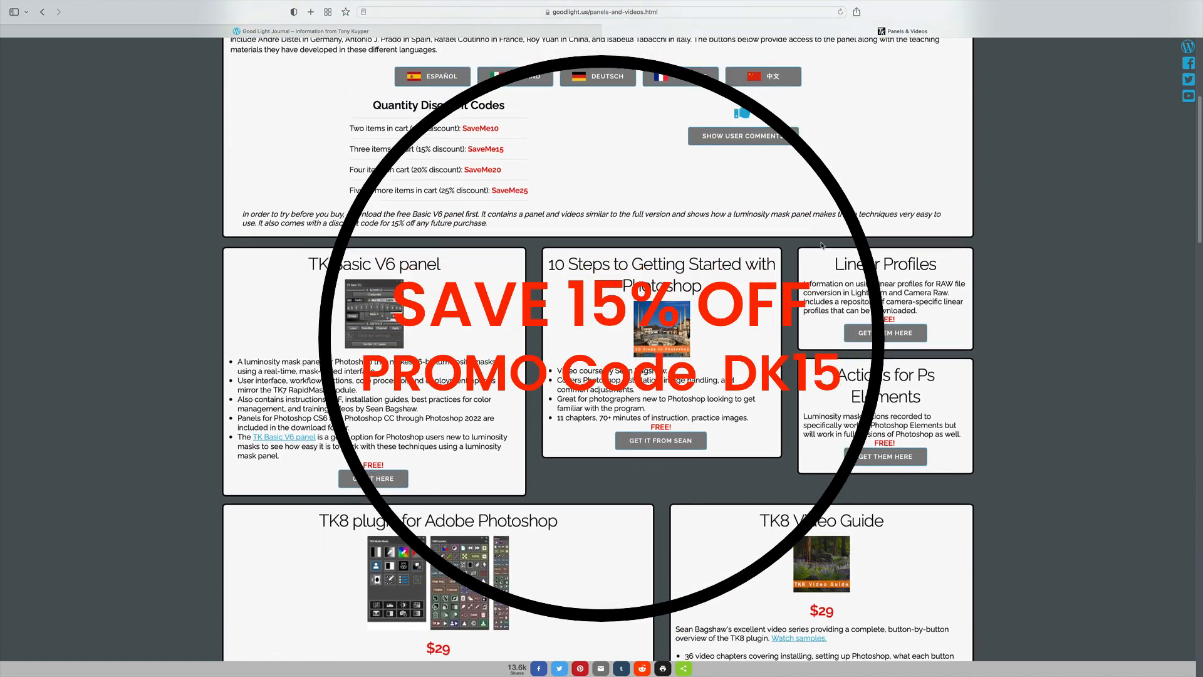
pyautogui.scroll(-5, 821, 244)
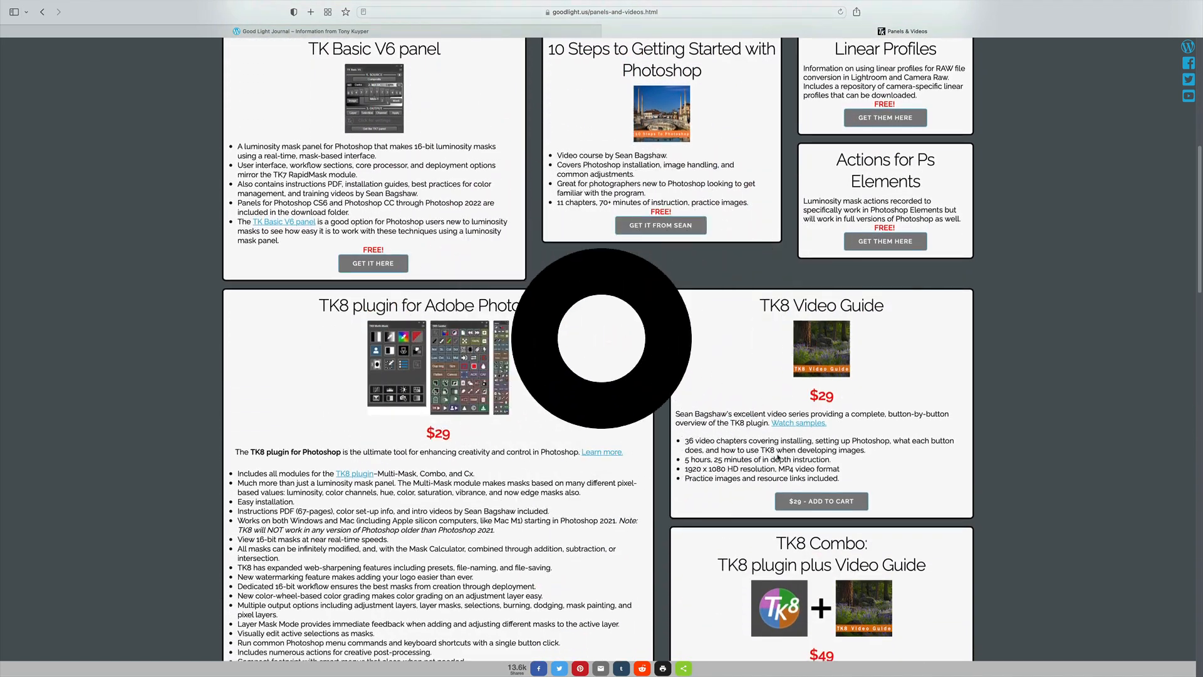
pyautogui.scroll(3, 780, 450)
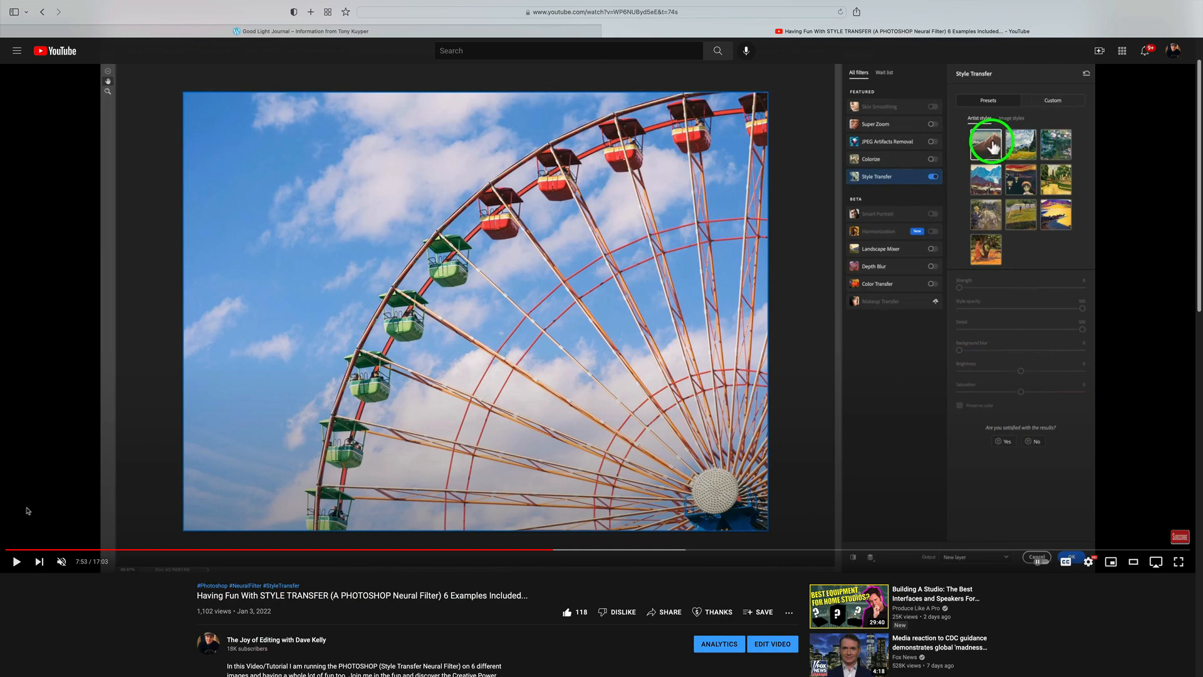
pyautogui.click(17, 562)
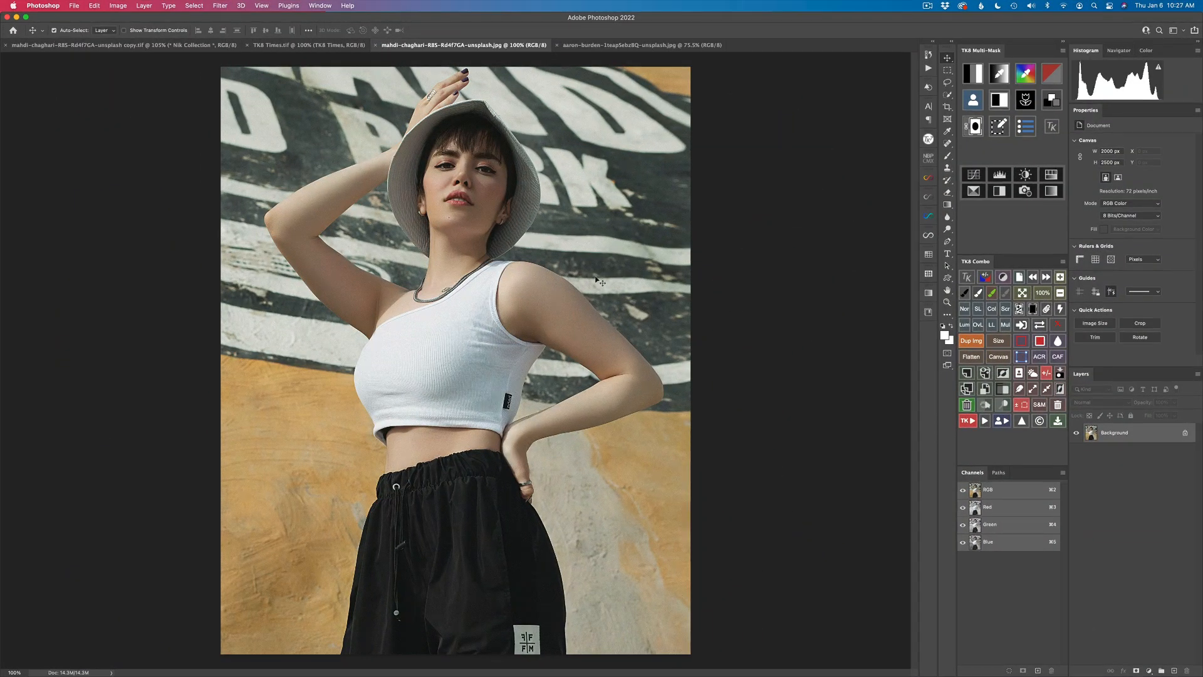
# Step: In Photoshop, extend the portrait's canvas above the raised hand to about 2615 px tall using the Crop tool with Content-Aware enabled
pyautogui.moveTo(544, 300)
pyautogui.mouseDown()
pyautogui.moveTo(504, 295)
pyautogui.moveTo(528, 293)
pyautogui.mouseUp()
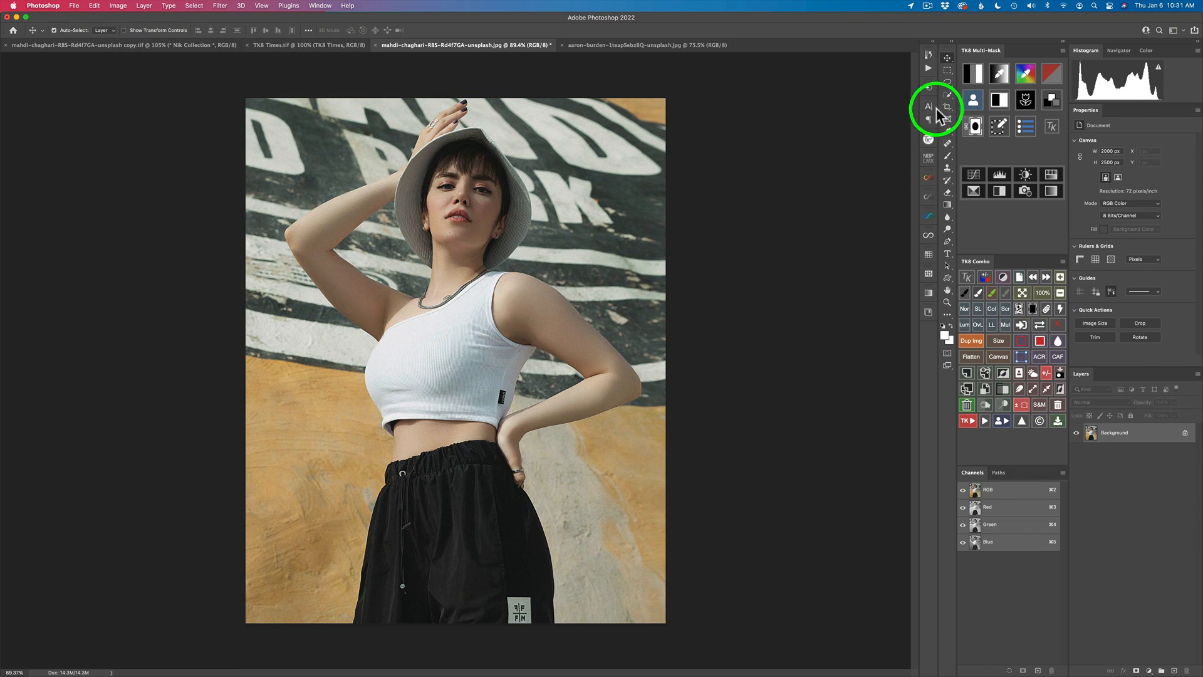
pyautogui.click(948, 107)
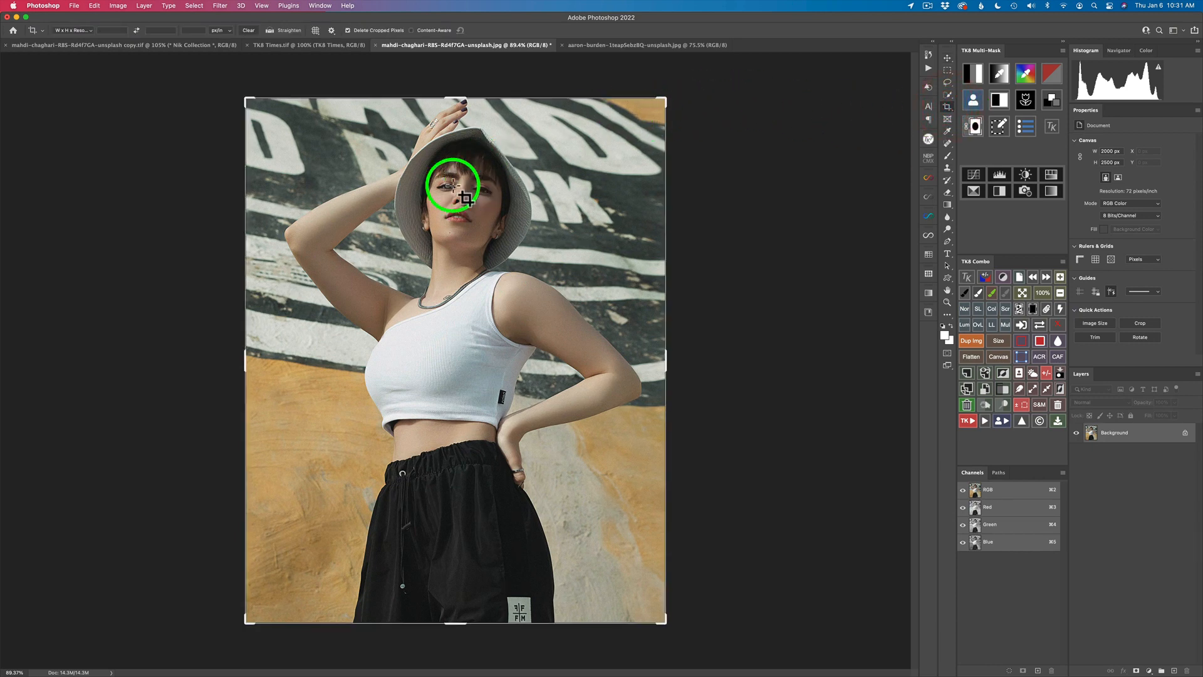
pyautogui.click(460, 97)
pyautogui.moveTo(460, 96); pyautogui.dragTo(458, 85)
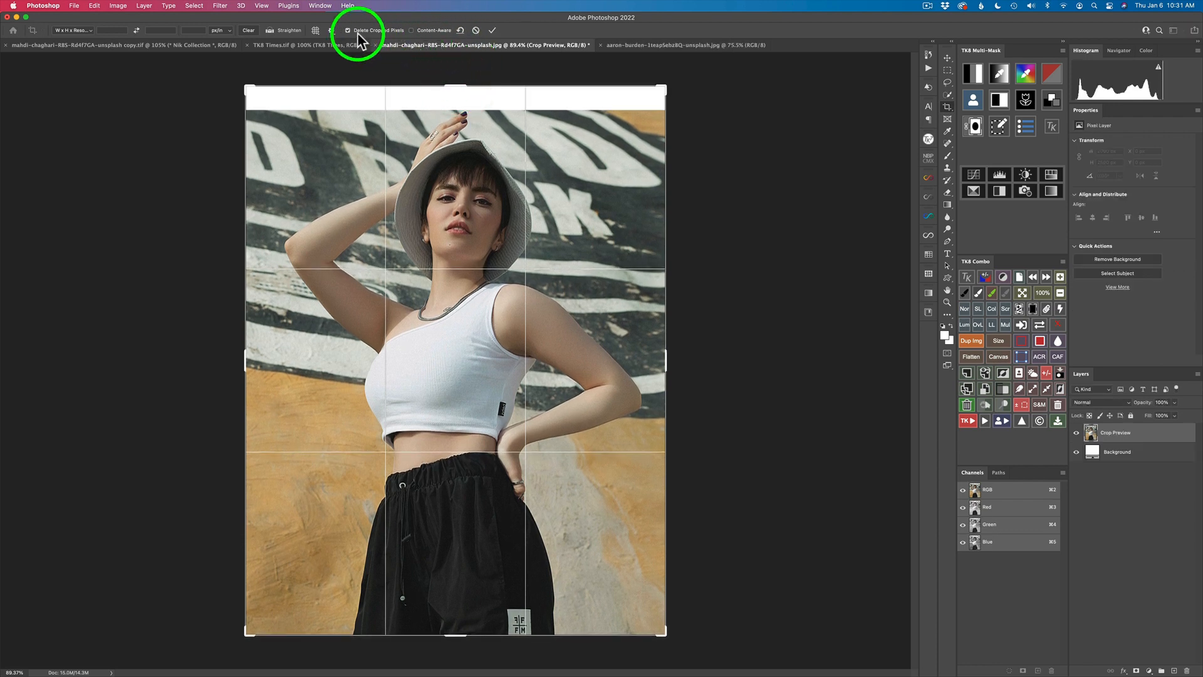
pyautogui.click(411, 30)
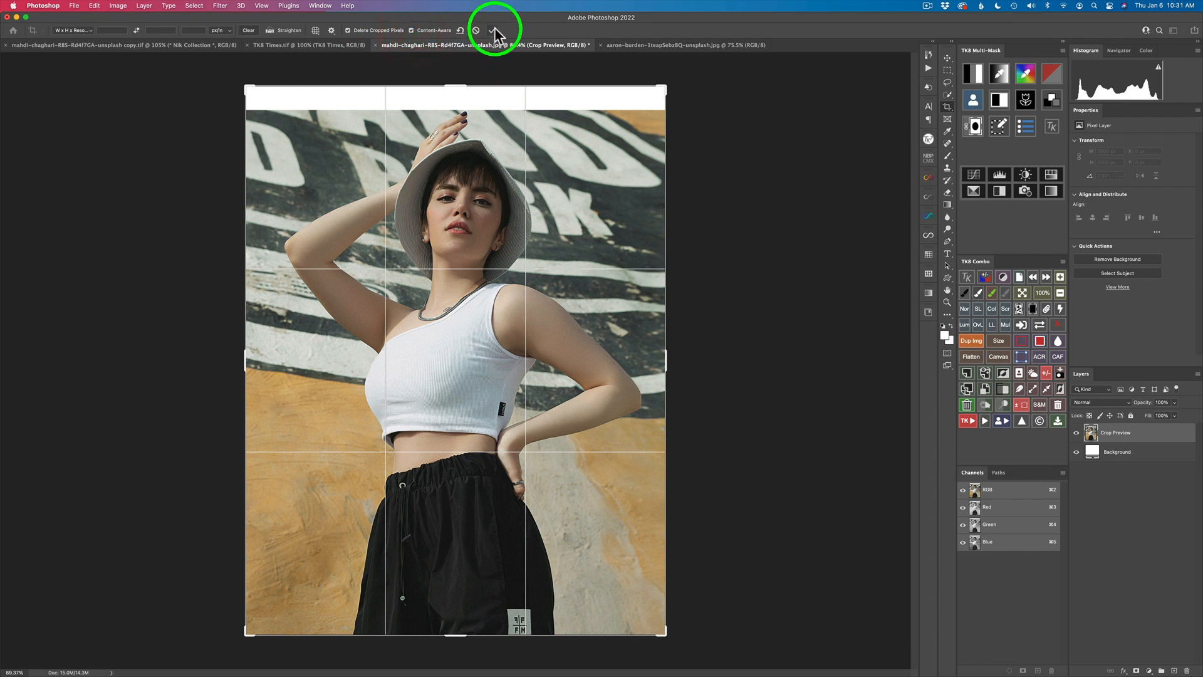
pyautogui.click(493, 30)
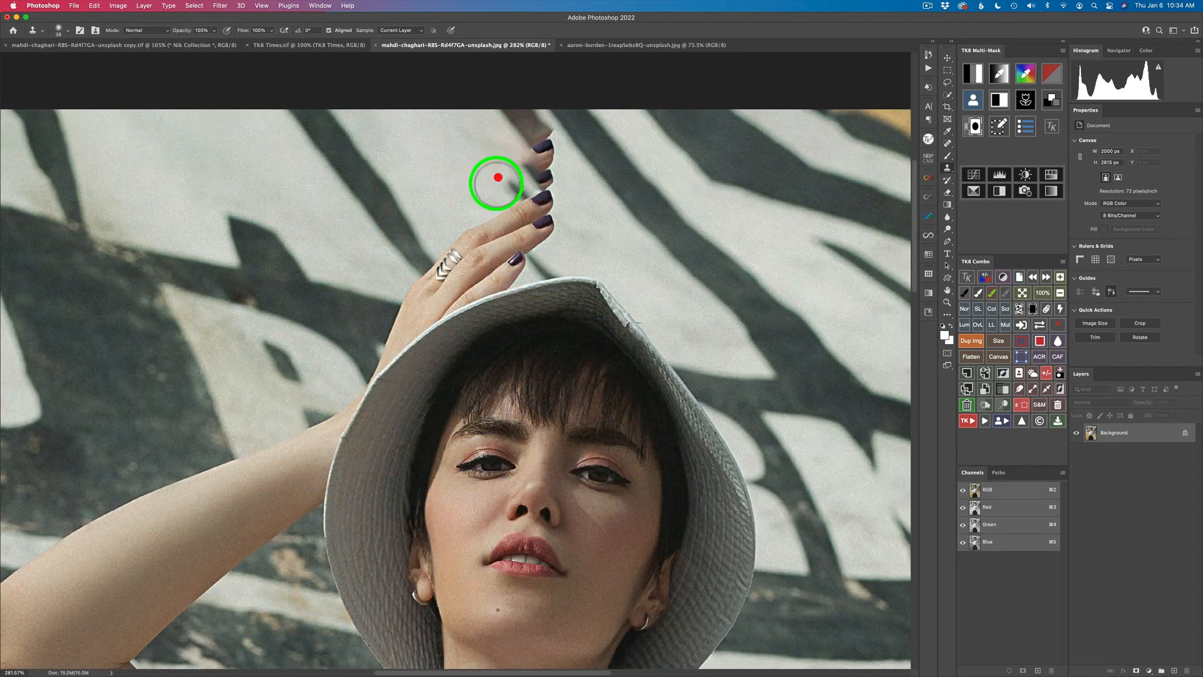
# Step: Clone-stamp nearby wall texture over the stray finger artifacts above the raised hand, adjusting brush size and source, and fit the image in view
pyautogui.moveTo(499, 178)
pyautogui.mouseDown()
pyautogui.moveTo(526, 194)
pyautogui.moveTo(507, 181)
pyautogui.moveTo(547, 182)
pyautogui.moveTo(465, 183)
pyautogui.moveTo(534, 161)
pyautogui.moveTo(521, 162)
pyautogui.moveTo(554, 170)
pyautogui.moveTo(474, 126)
pyautogui.moveTo(510, 117)
pyautogui.moveTo(527, 141)
pyautogui.moveTo(521, 125)
pyautogui.moveTo(517, 144)
pyautogui.moveTo(528, 126)
pyautogui.moveTo(483, 153)
pyautogui.moveTo(488, 140)
pyautogui.moveTo(467, 142)
pyautogui.moveTo(496, 137)
pyautogui.mouseUp()
pyautogui.press('[')
pyautogui.press('[')
pyautogui.press('[')
pyautogui.press('[')
pyautogui.keyDown('alt'); pyautogui.click(500, 192); pyautogui.keyUp('alt')
pyautogui.keyDown('alt'); pyautogui.click(465, 179); pyautogui.keyUp('alt')
pyautogui.press(']')
pyautogui.press(']')
pyautogui.press(']')
pyautogui.press(']')
pyautogui.press('[')
pyautogui.press('[')
pyautogui.keyDown('alt'); pyautogui.click(516, 137); pyautogui.keyUp('alt')
pyautogui.click(1022, 293)
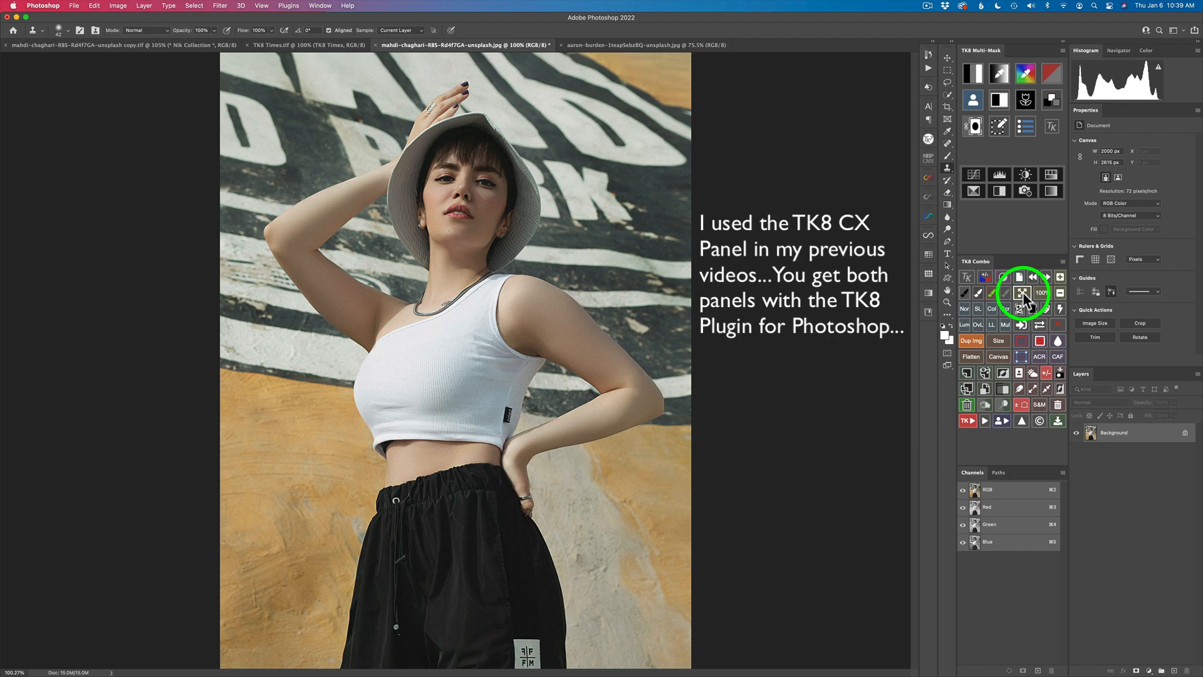
# Step: Open the TK8 Cx plugin panel to look at its controls, and close it
pyautogui.press('v')
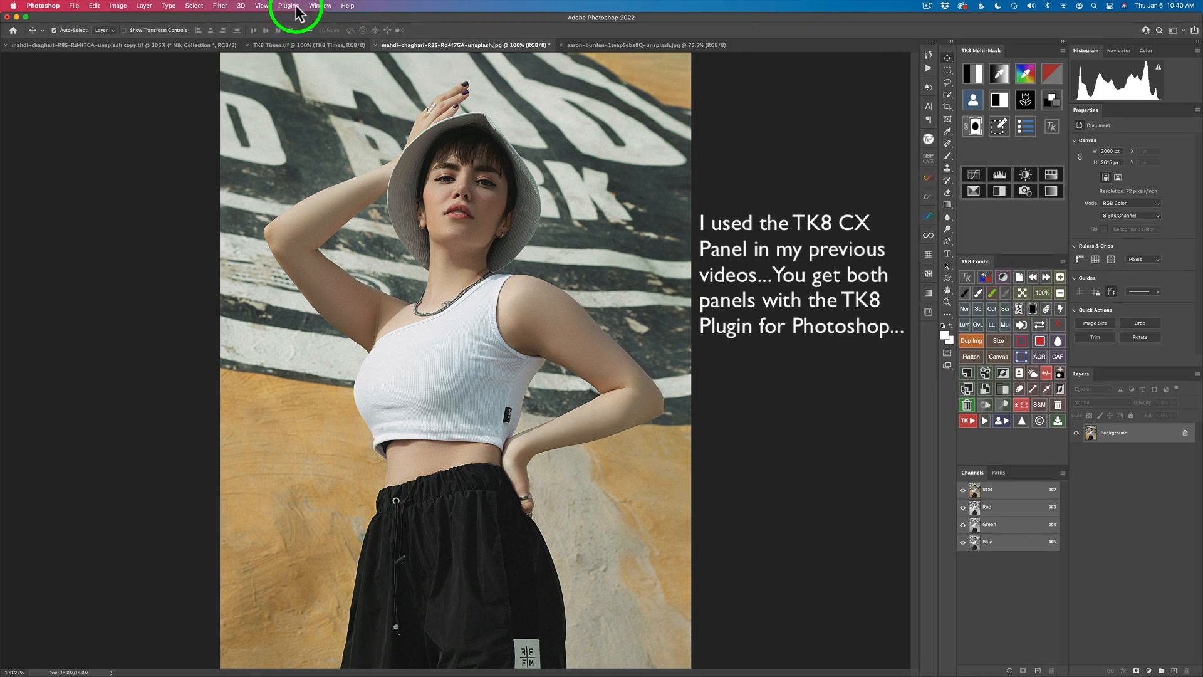
pyautogui.click(297, 7)
pyautogui.moveTo(322, 81)
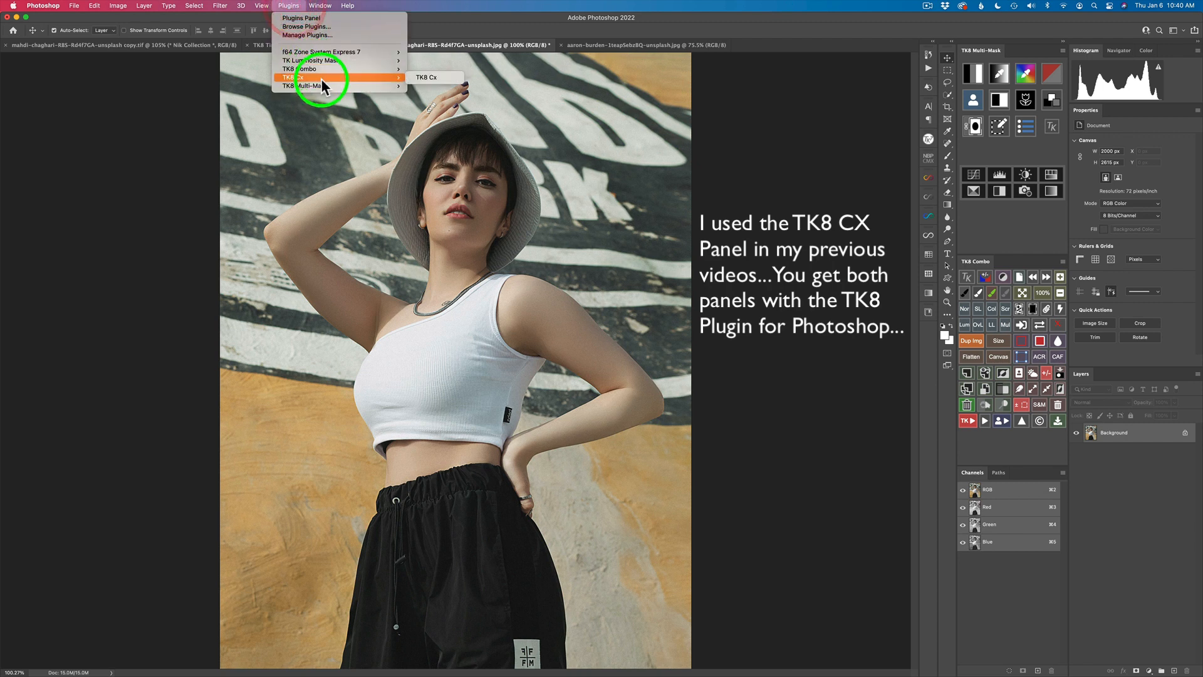
pyautogui.click(417, 76)
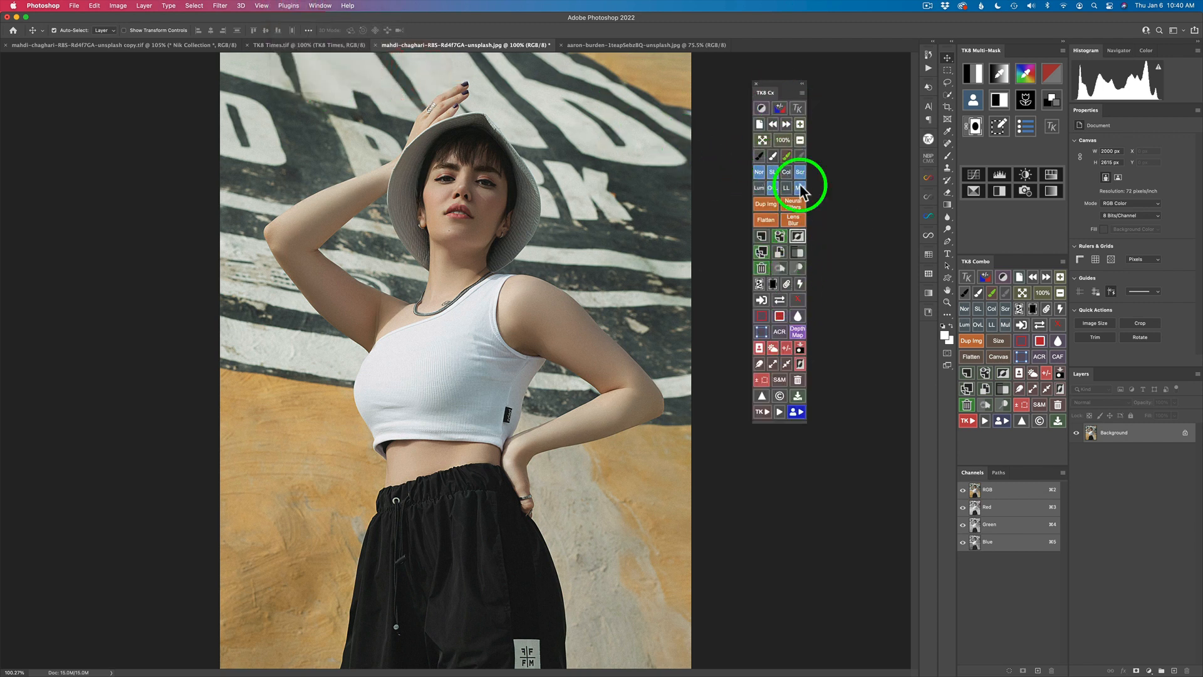
pyautogui.click(755, 84)
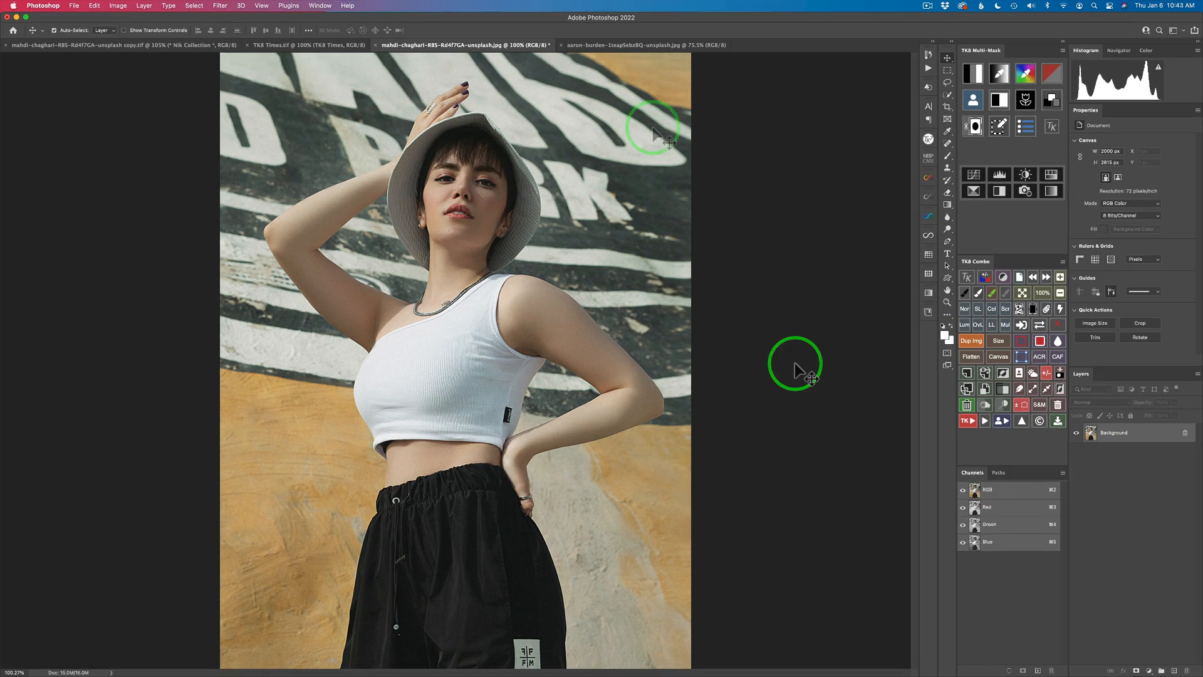
# Step: Bring the Ferris wheel photo into the portrait document as a new layer and lower its opacity to 48%
pyautogui.click(638, 45)
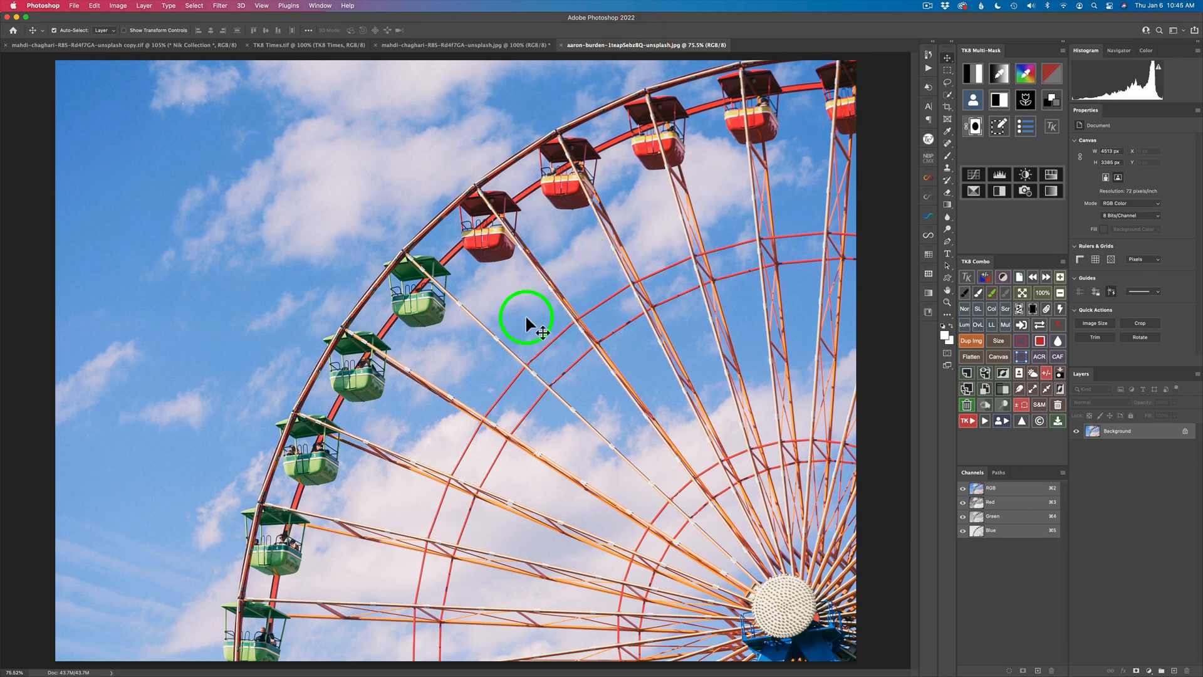
pyautogui.moveTo(527, 318); pyautogui.dragTo(481, 329)
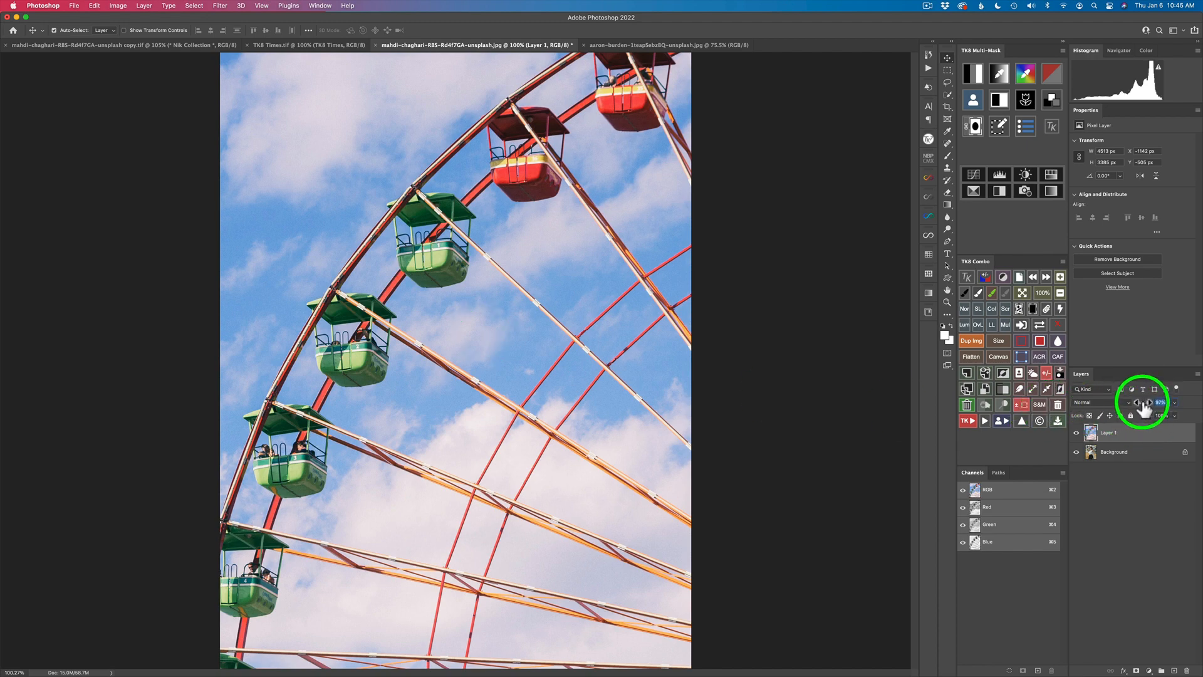
pyautogui.moveTo(1142, 403); pyautogui.dragTo(1120, 404)
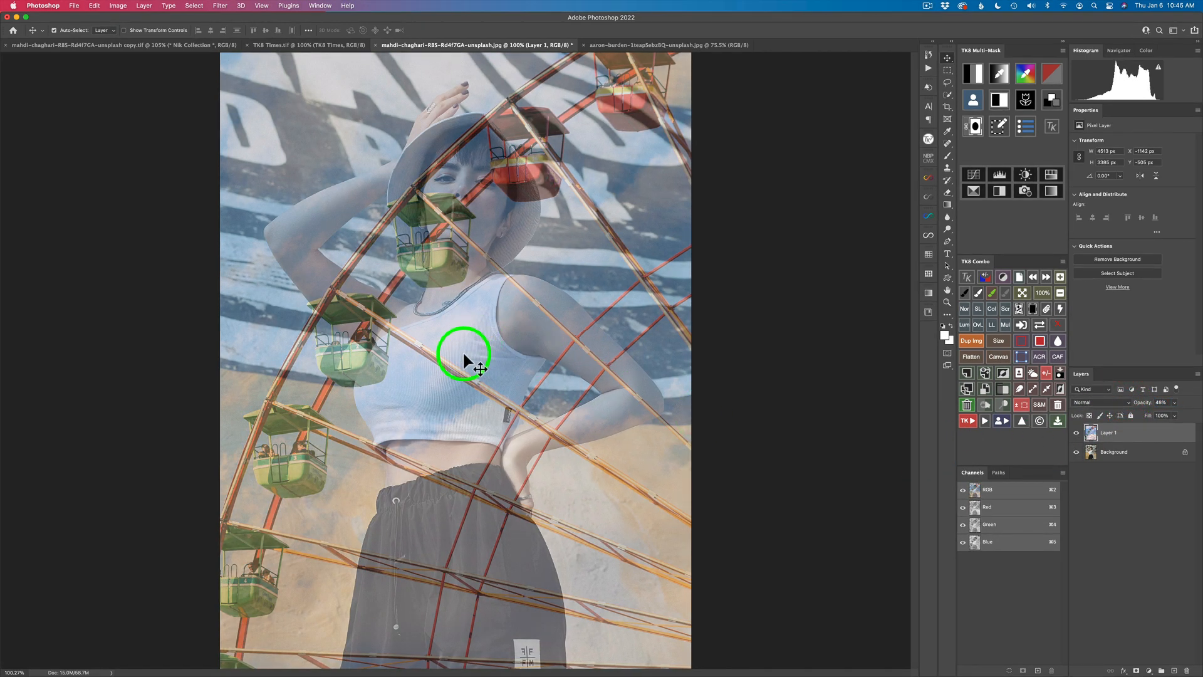
# Step: Reposition the Ferris wheel layer over the woman and transform it to about 86.68% width and 99.05% height
pyautogui.moveTo(466, 356); pyautogui.dragTo(497, 355)
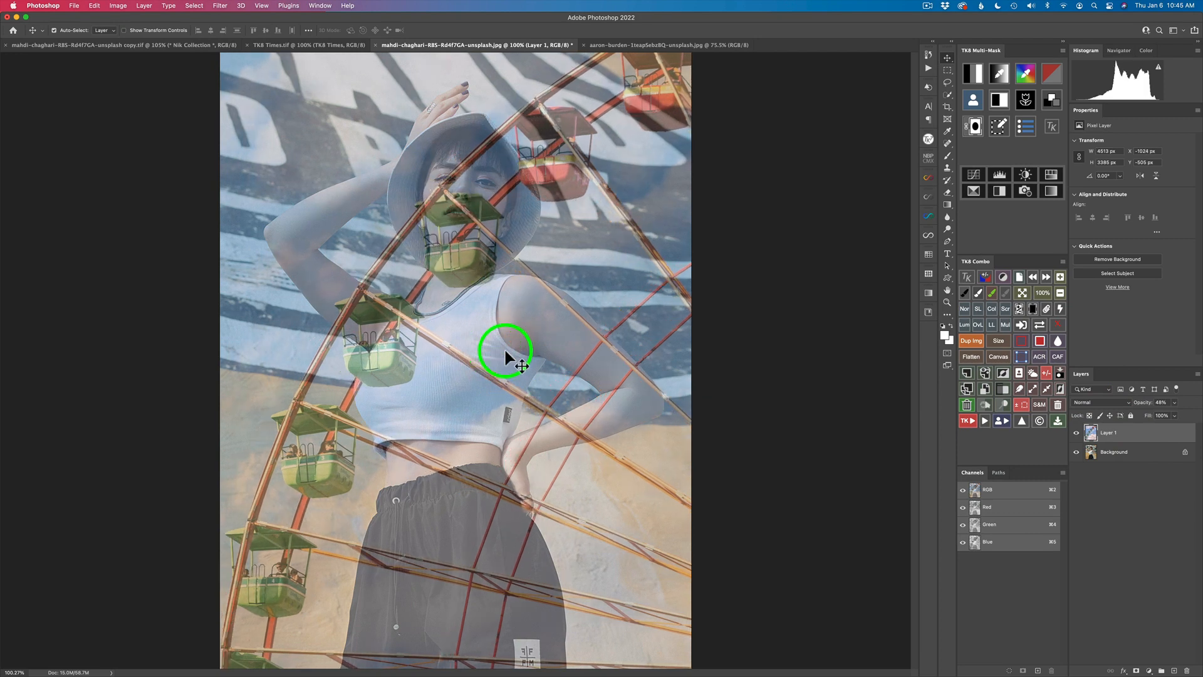
pyautogui.click(1022, 356)
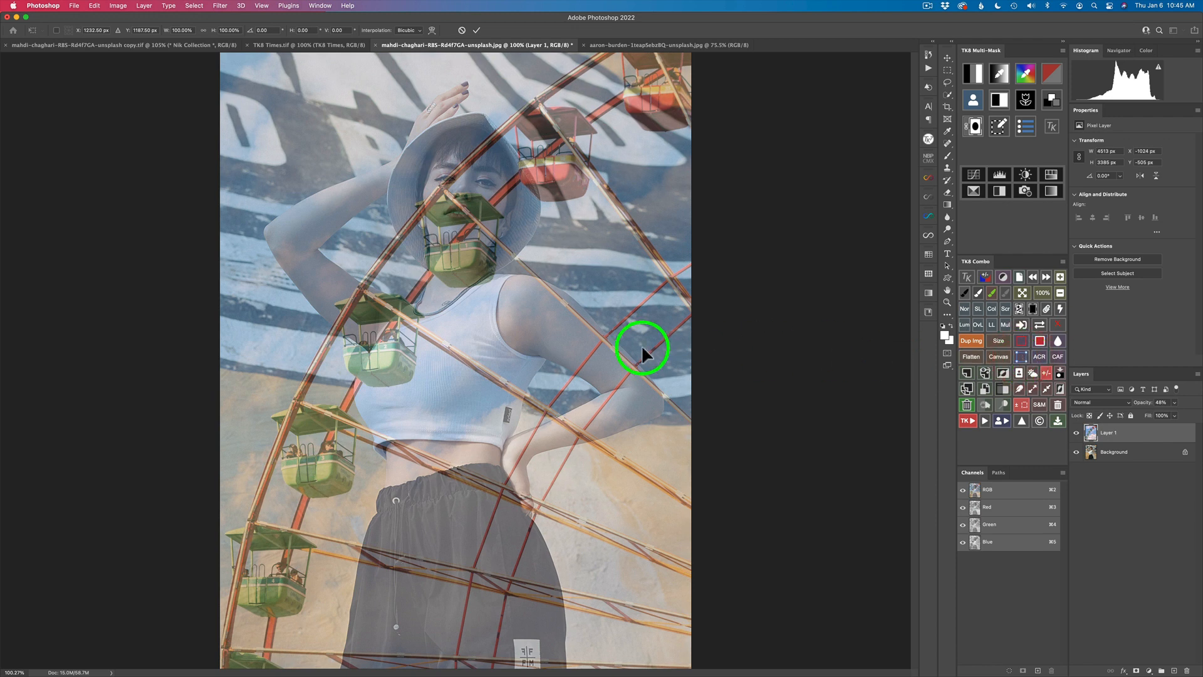
pyautogui.press('super+0')
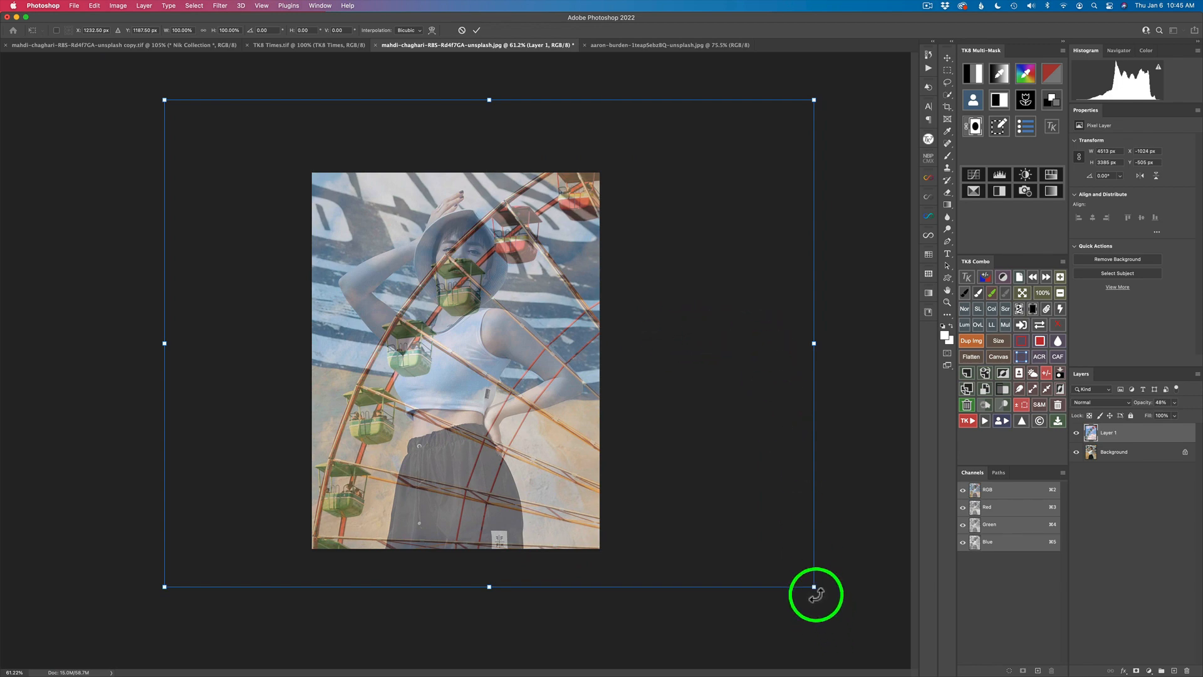
pyautogui.moveTo(815, 587)
pyautogui.mouseDown()
pyautogui.moveTo(556, 500)
pyautogui.moveTo(795, 562)
pyautogui.moveTo(808, 582)
pyautogui.mouseUp()
pyautogui.moveTo(807, 340); pyautogui.dragTo(727, 341)
pyautogui.moveTo(487, 389); pyautogui.dragTo(506, 404)
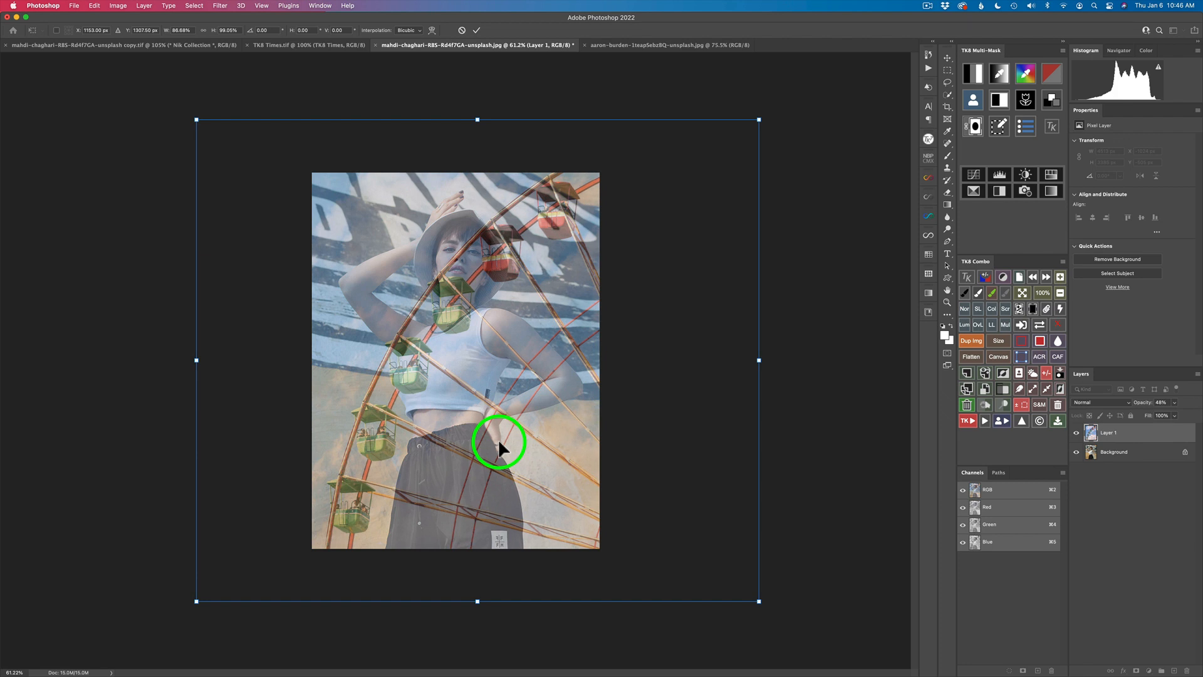
pyautogui.click(477, 30)
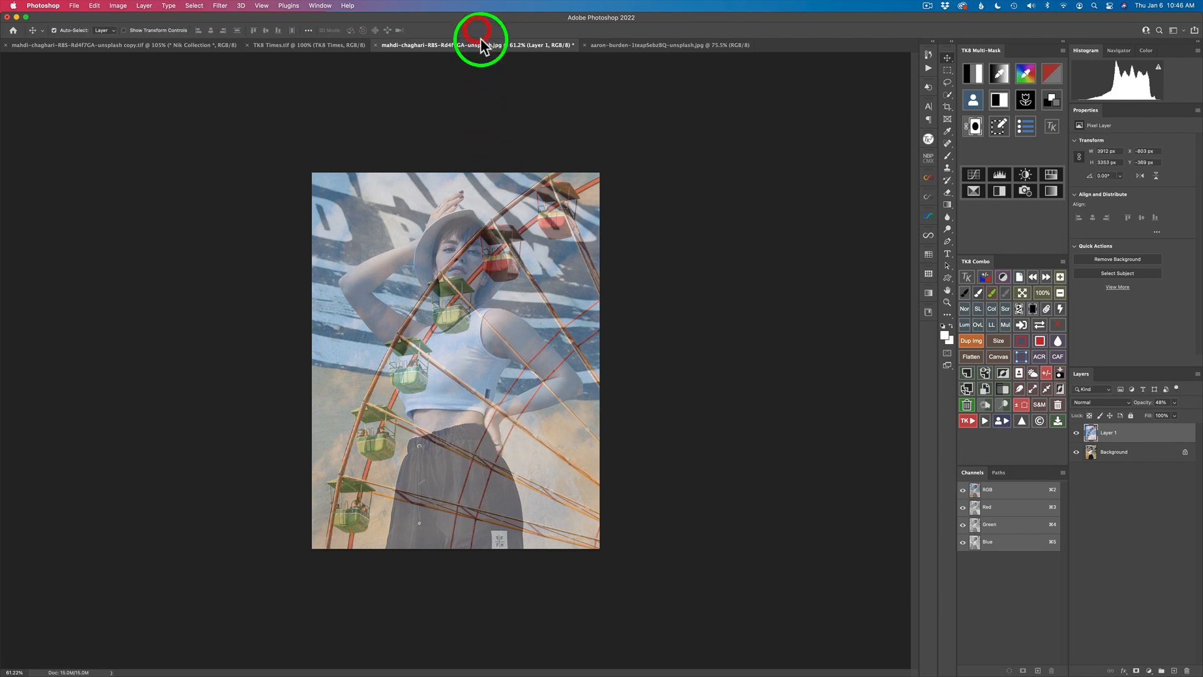
# Step: Set the Ferris wheel layer's opacity to 100% and hide the layer
pyautogui.click(1024, 292)
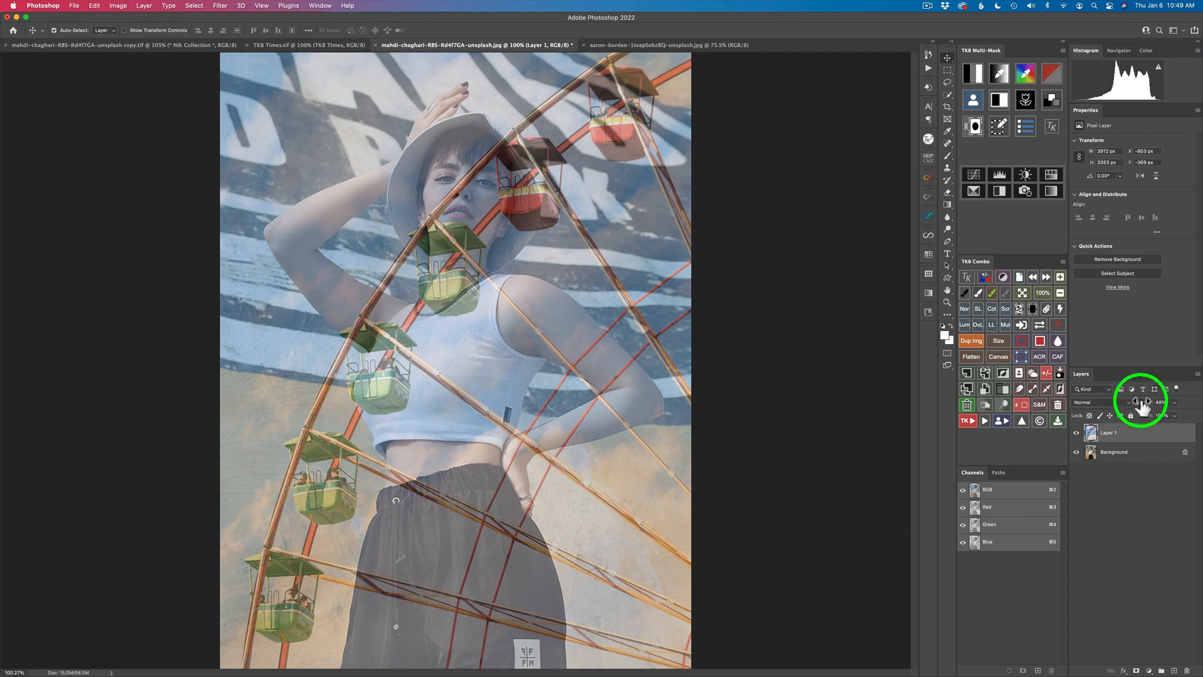
pyautogui.moveTo(1142, 407); pyautogui.dragTo(1197, 405)
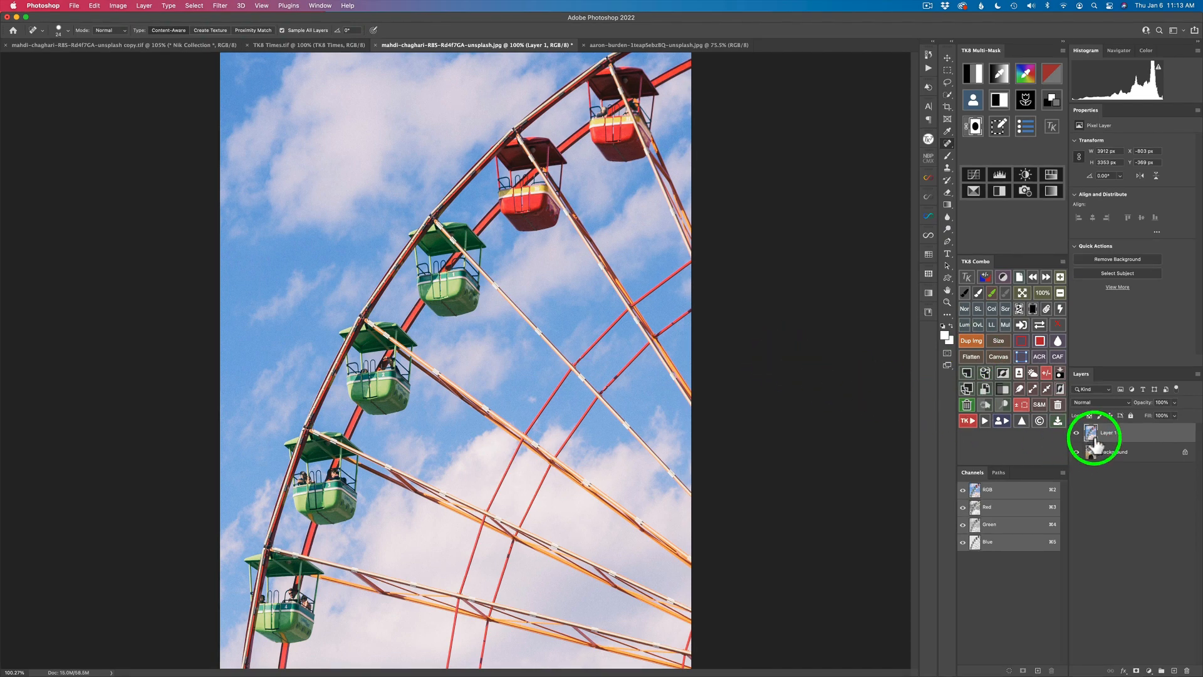
pyautogui.click(1077, 433)
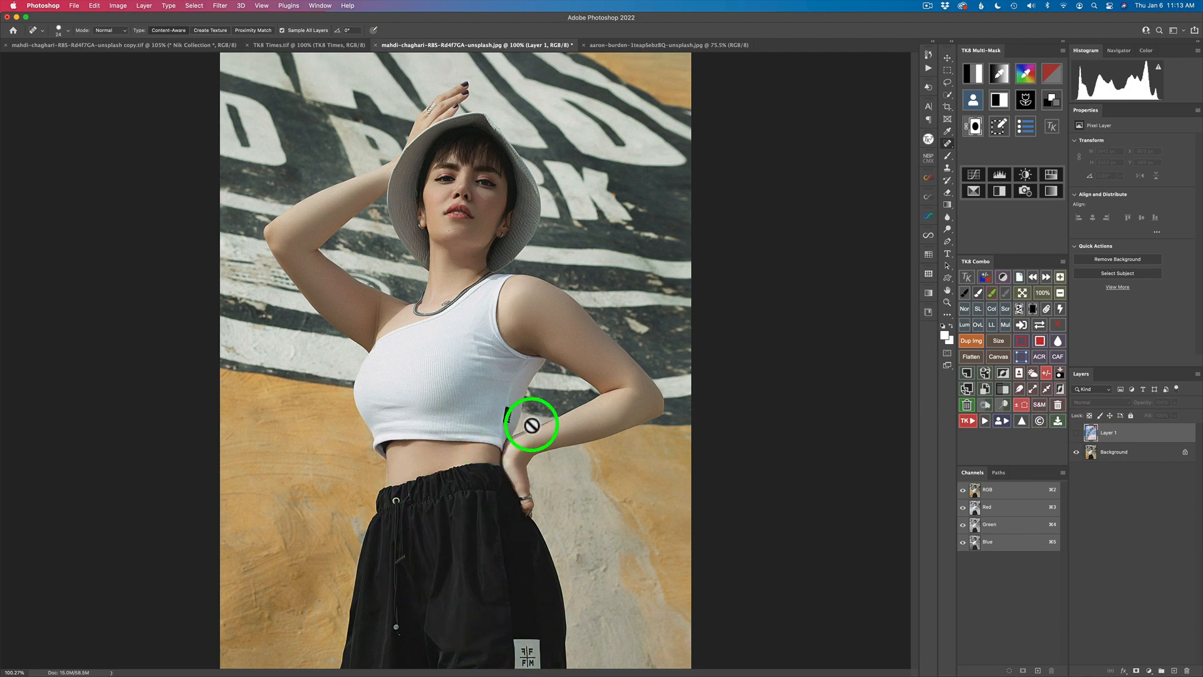
# Step: Remove the black label from the side of the white top on the Background layer with the Spot Healing Brush
pyautogui.click(1091, 451)
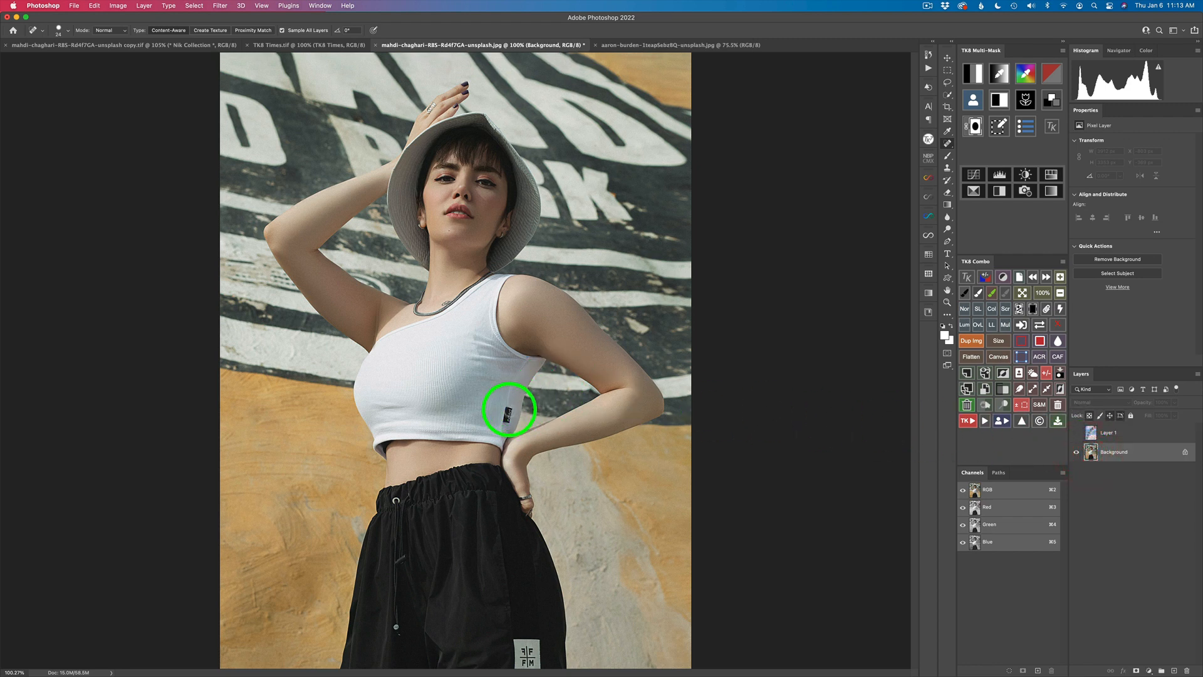
pyautogui.moveTo(508, 412)
pyautogui.mouseDown()
pyautogui.moveTo(499, 424)
pyautogui.moveTo(509, 410)
pyautogui.mouseUp()
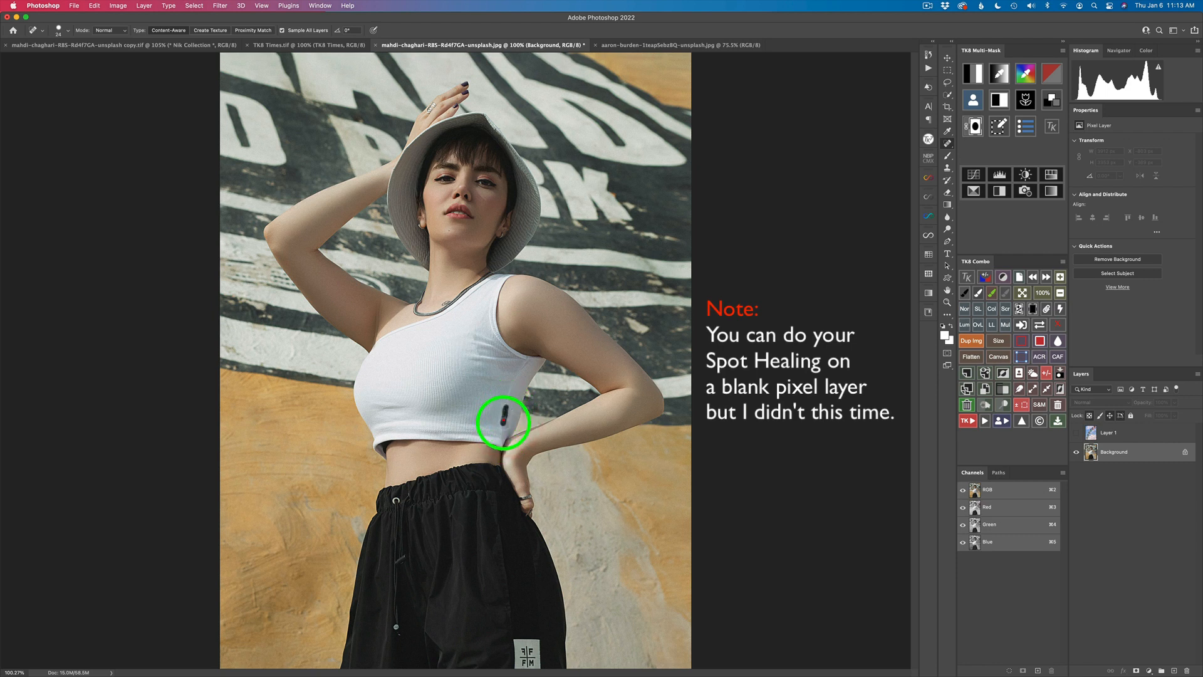
pyautogui.click(510, 408)
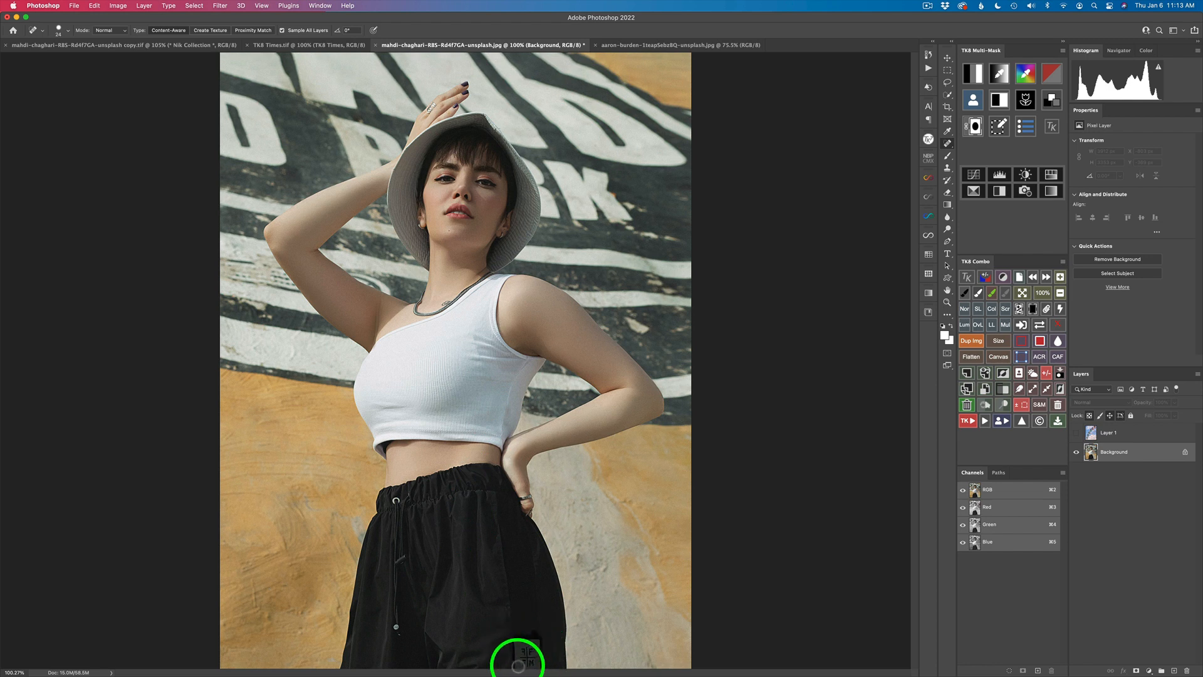
# Step: Spot-heal the logo patch, drawstring tip and waistband eyelet out of the black pants
pyautogui.moveTo(525, 647); pyautogui.dragTo(531, 659)
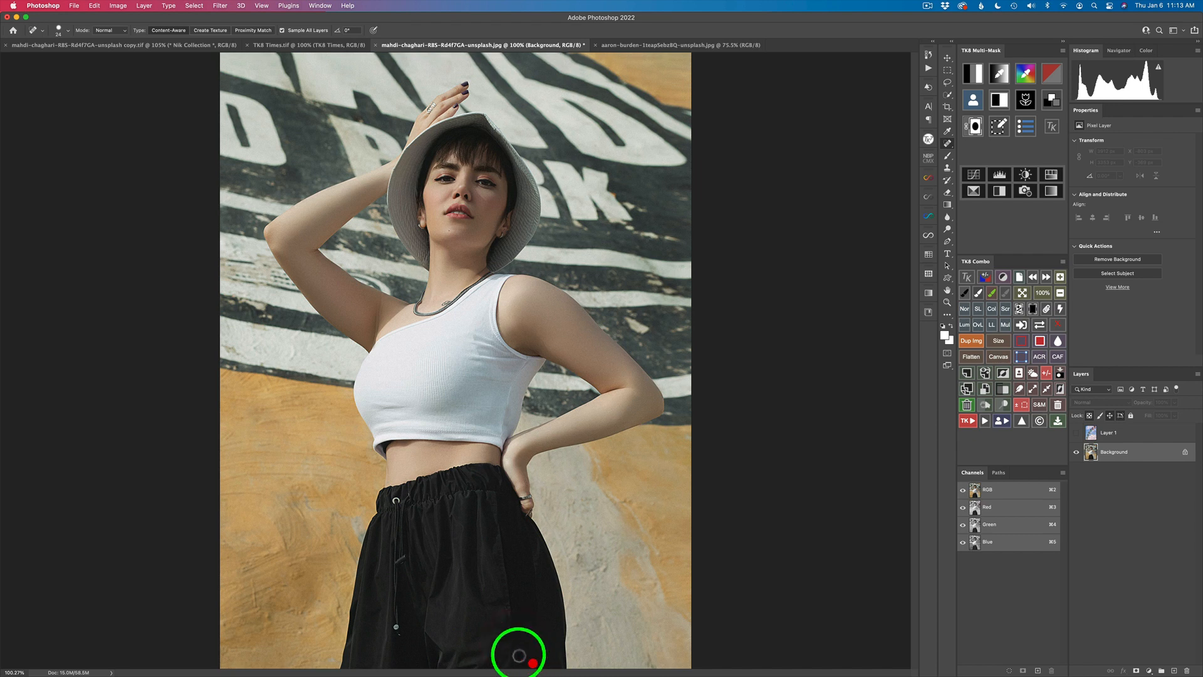
pyautogui.click(398, 652)
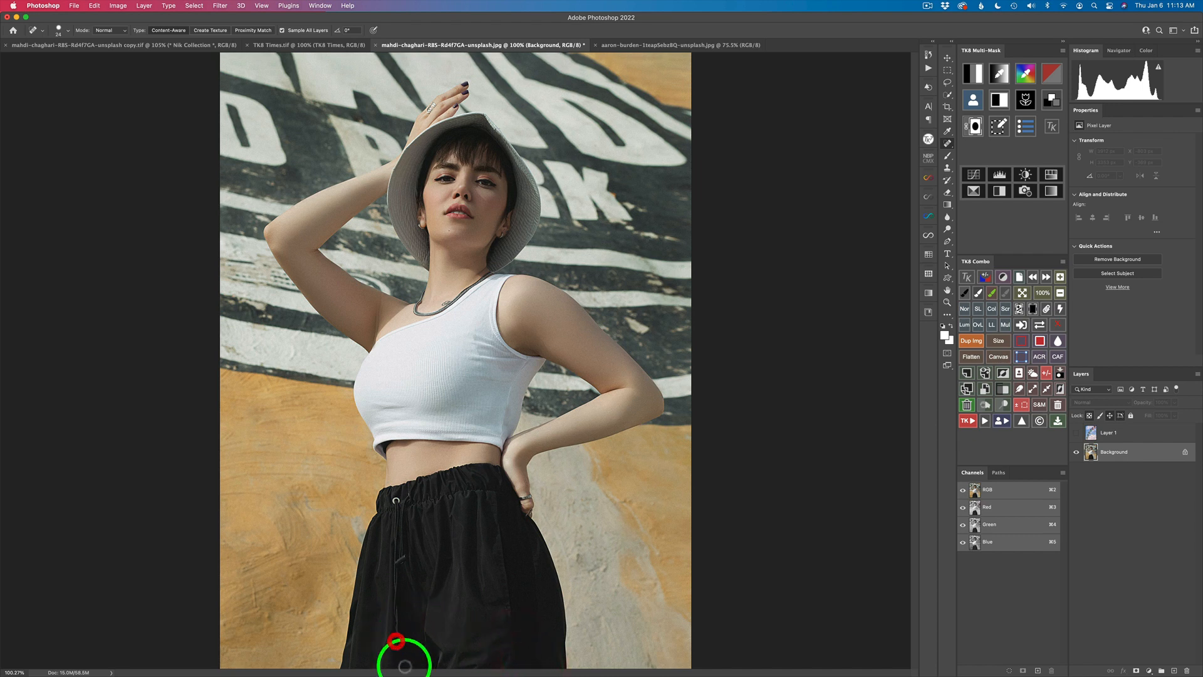
pyautogui.click(397, 651)
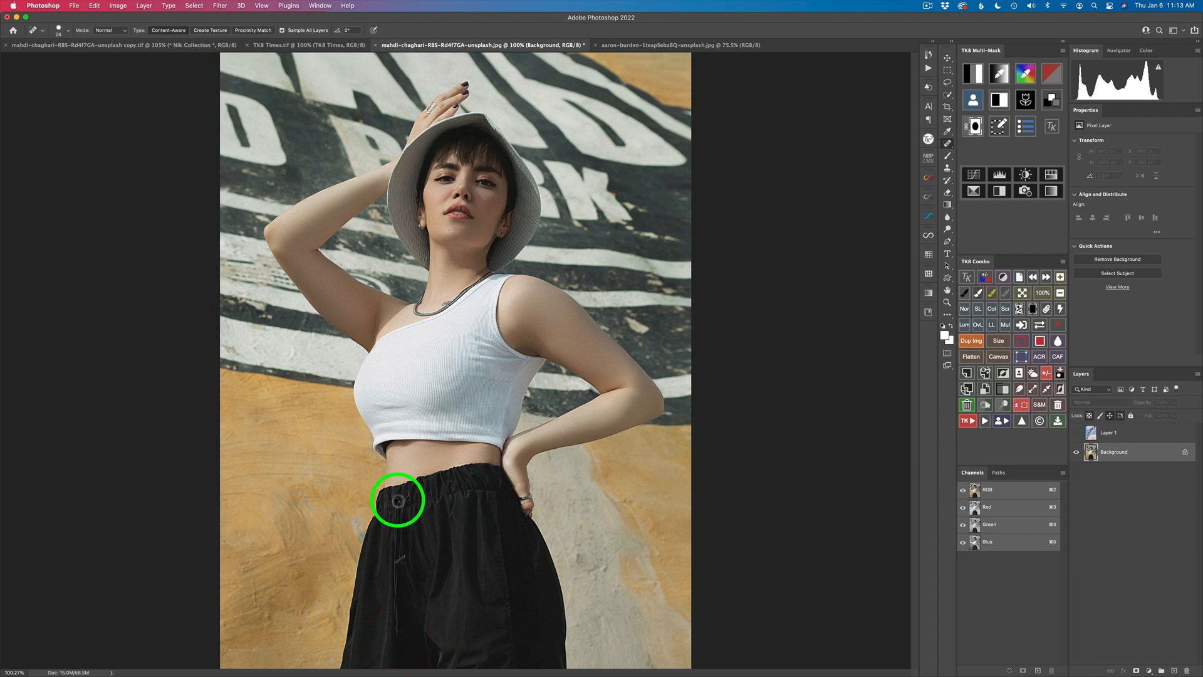
pyautogui.click(396, 500)
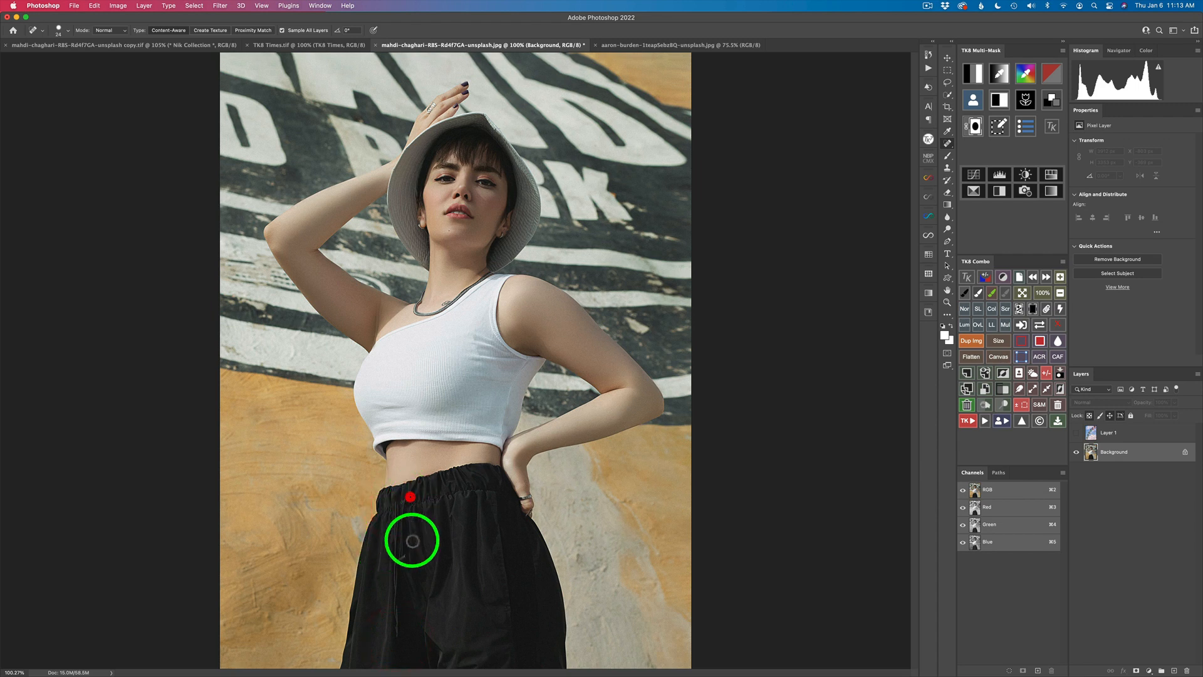
pyautogui.click(411, 503)
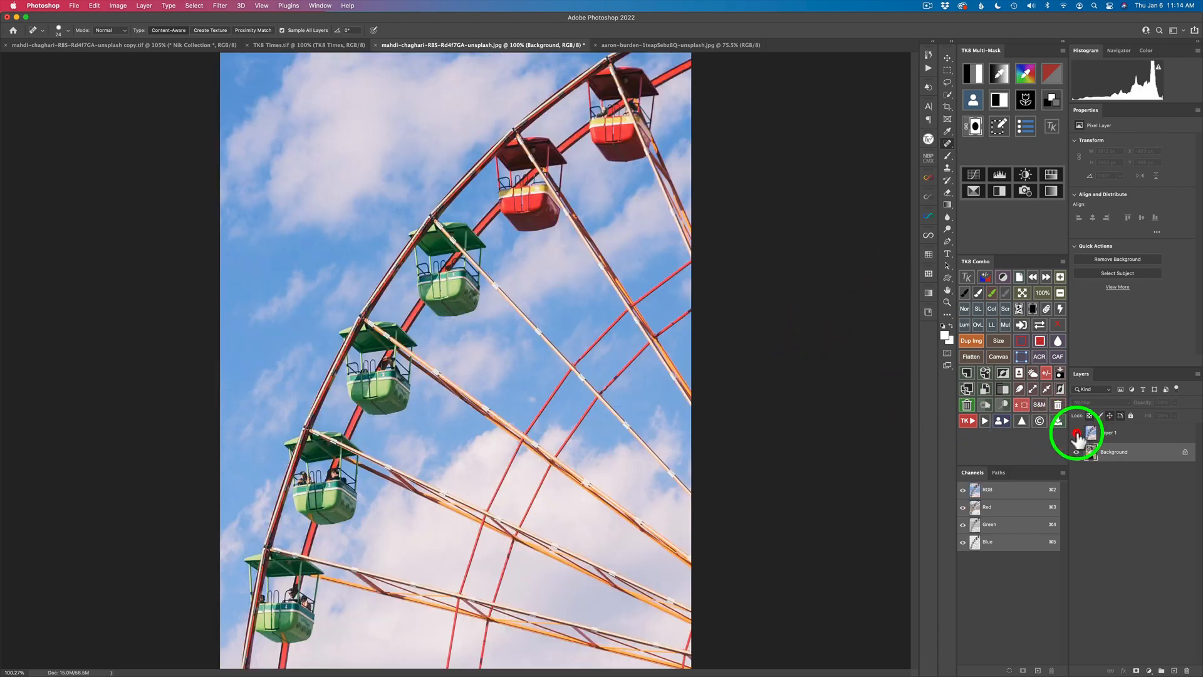
# Step: Make the Ferris wheel layer visible and select it as the active layer
pyautogui.click(1077, 433)
pyautogui.click(1110, 434)
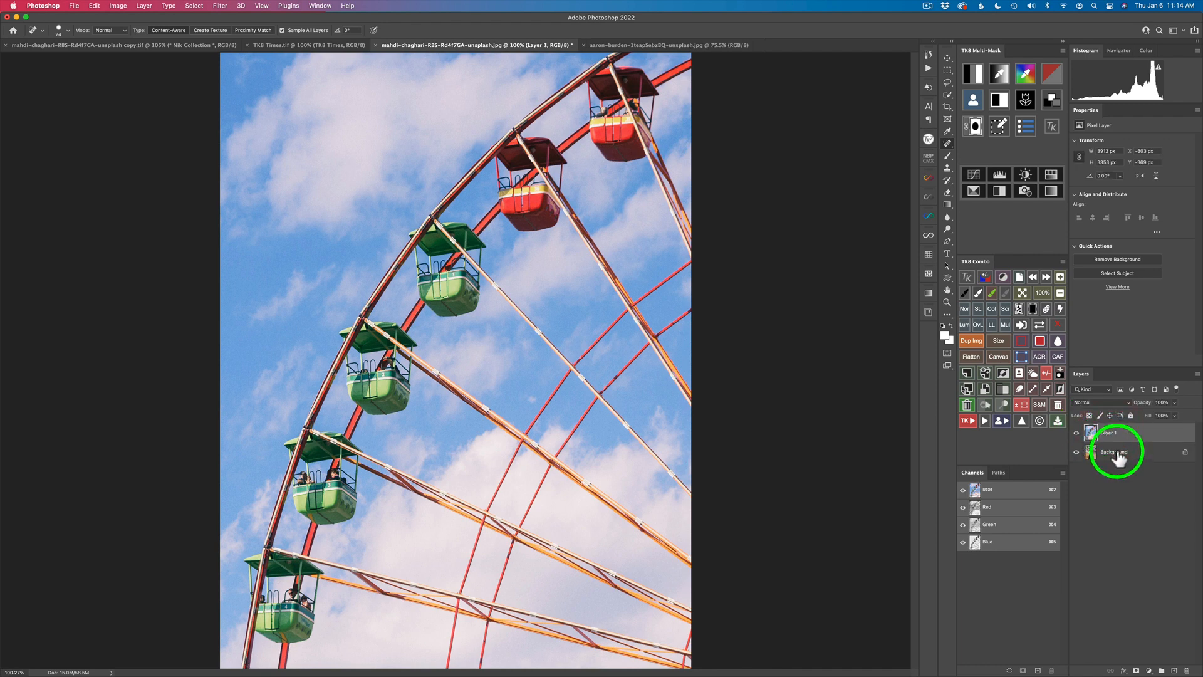
# Step: Hide Layer 1 and give it a Lights 1 luminosity mask of the portrait using the TK8 Adjust Layer Mask mode
pyautogui.moveTo(1119, 440); pyautogui.dragTo(1113, 454)
pyautogui.click(1076, 433)
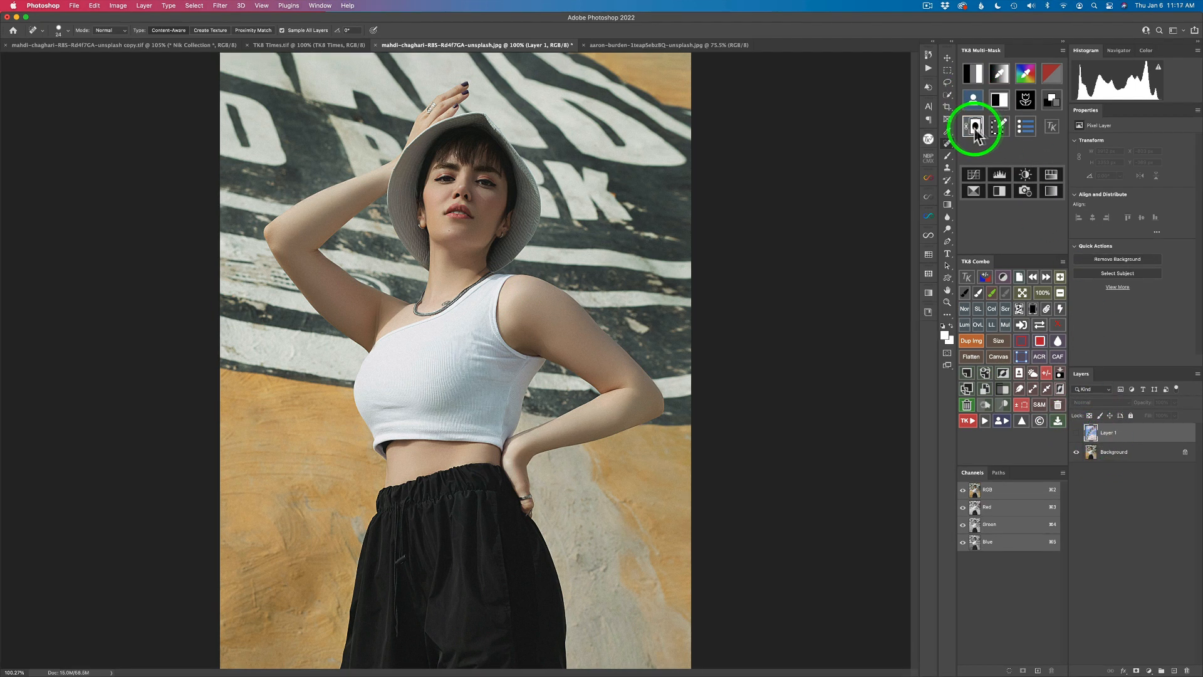
pyautogui.click(975, 128)
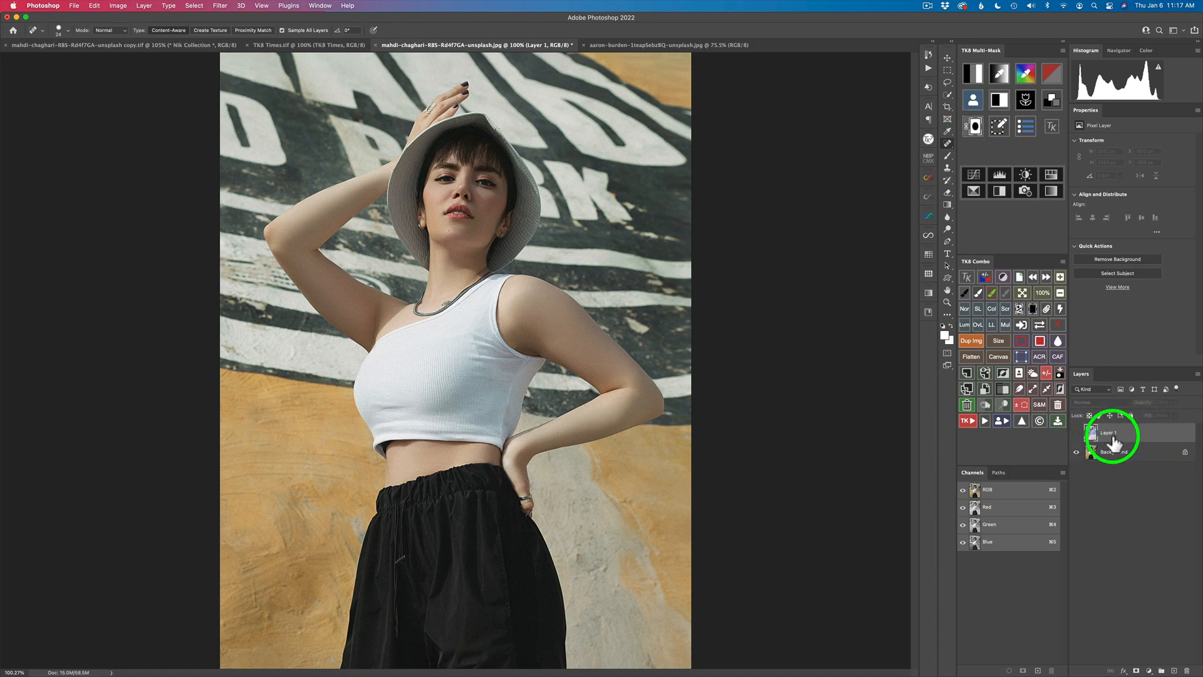
pyautogui.click(975, 126)
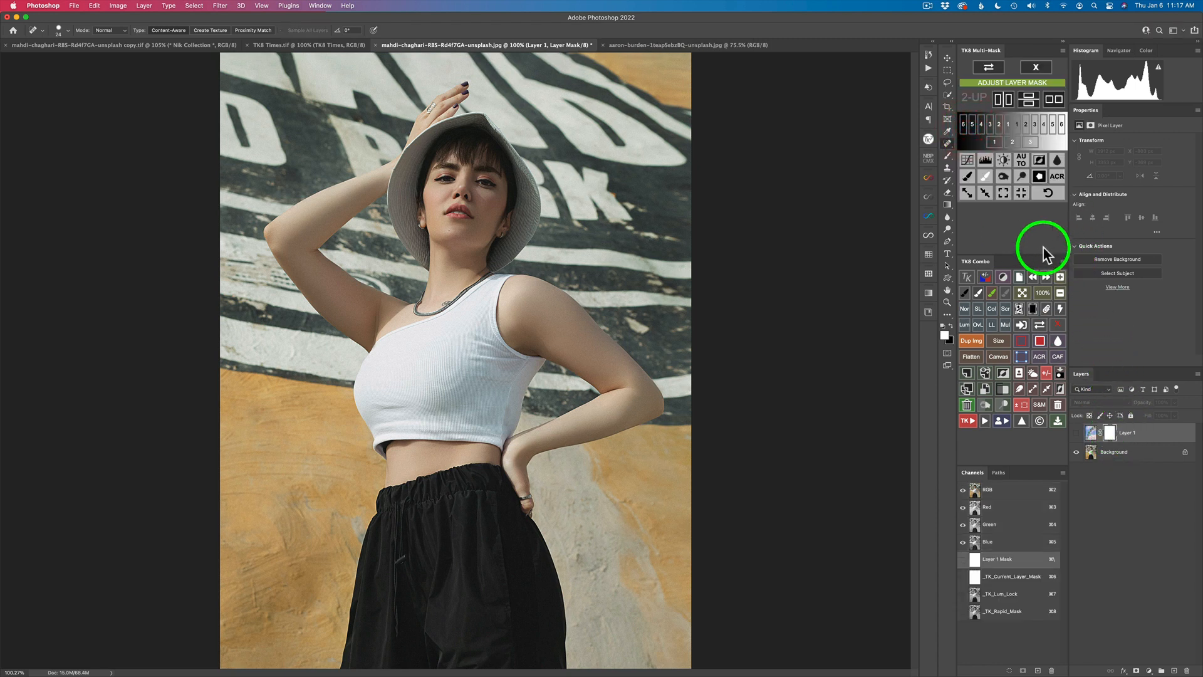
pyautogui.click(1017, 125)
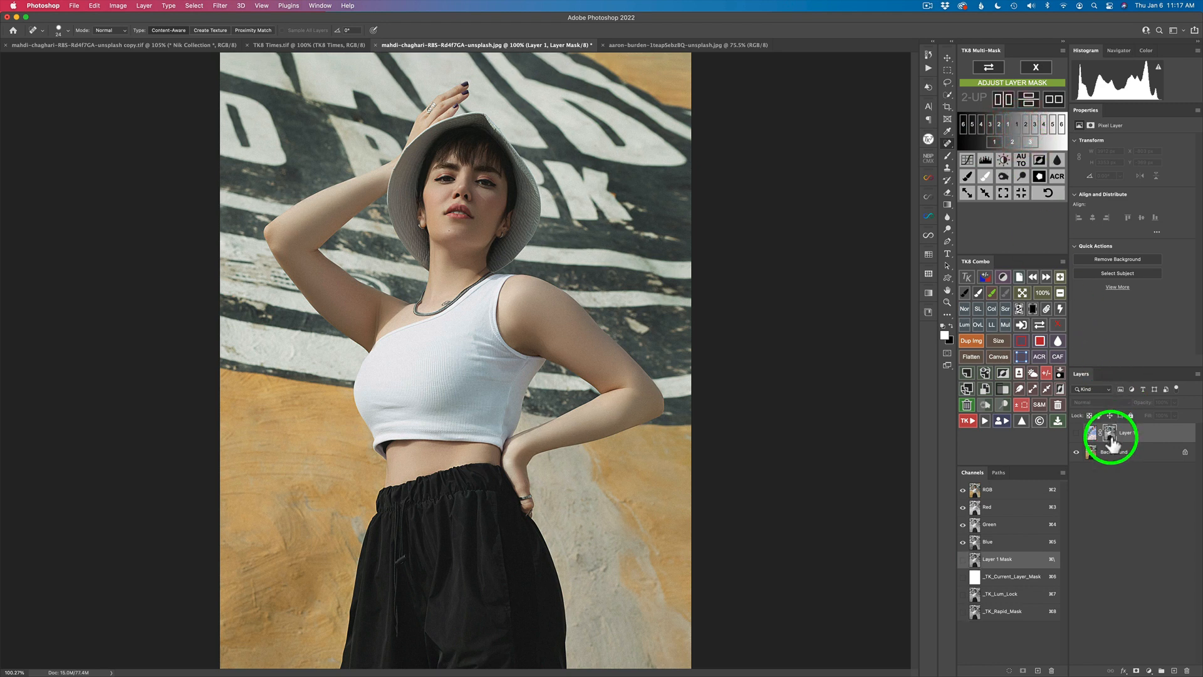
# Step: Check the luminosity mask by itself, return to the image view and make Layer 1 visible
pyautogui.click(990, 69)
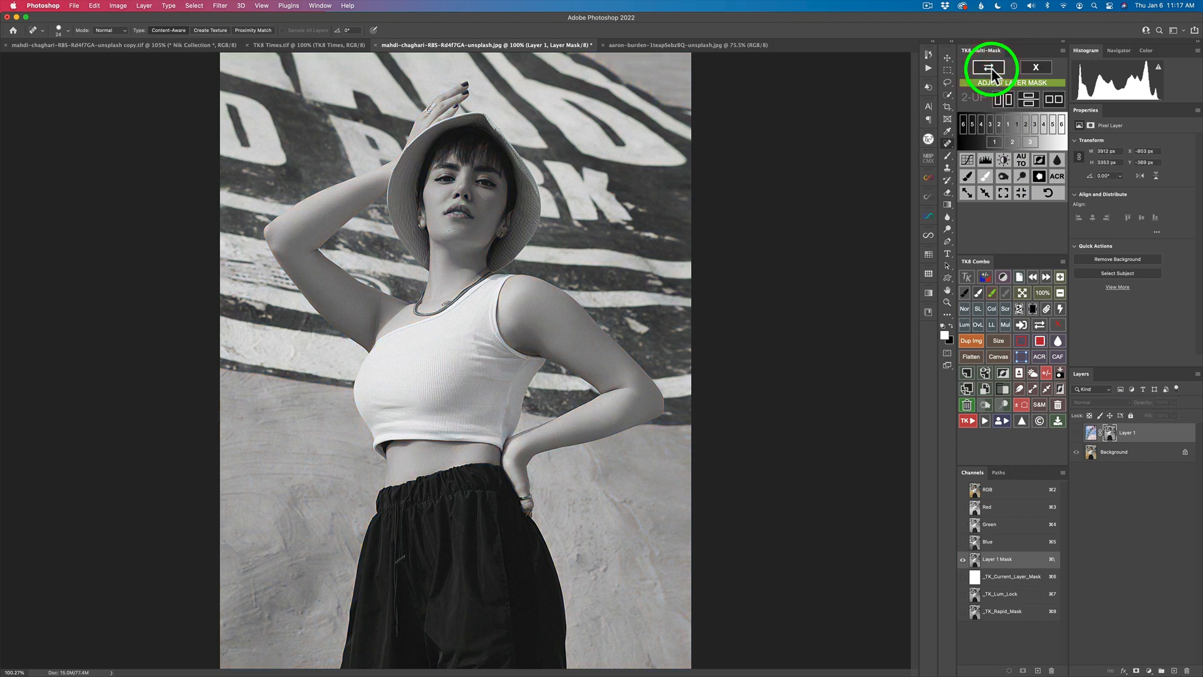
pyautogui.click(990, 69)
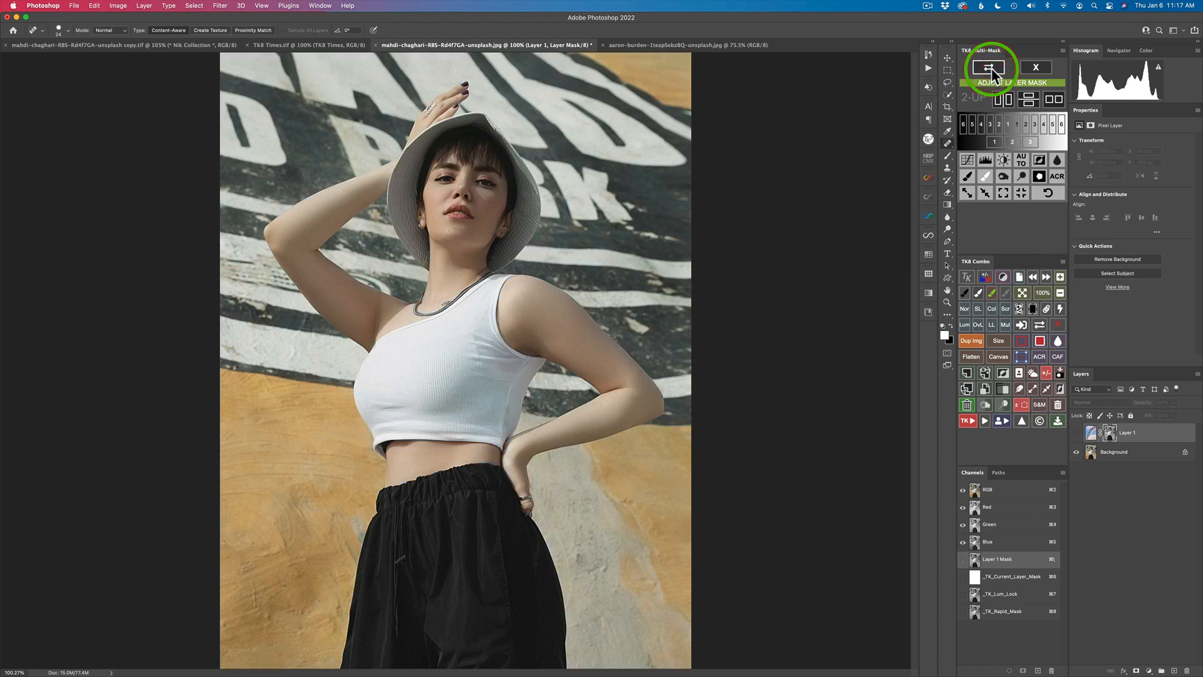
pyautogui.click(1077, 434)
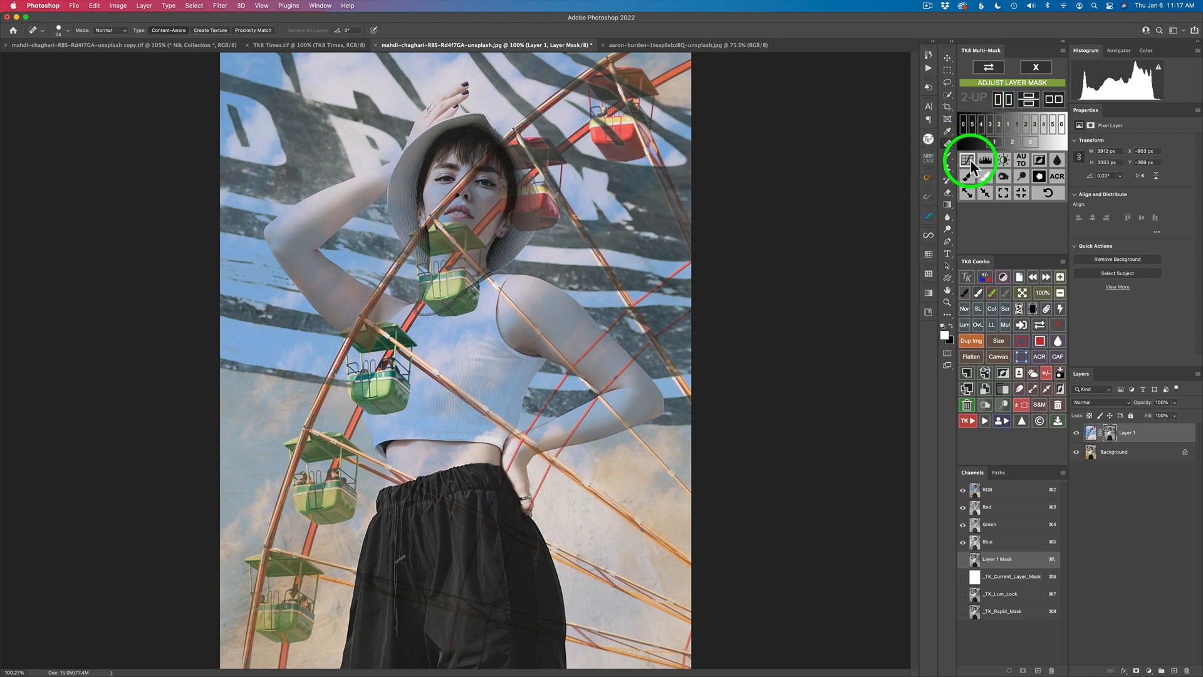
# Step: Try Lights 2 and 3, Darks 1 to 3 and Midtones 1 to 3 as Layer 1's mask, returning to Lights 1
pyautogui.click(1025, 124)
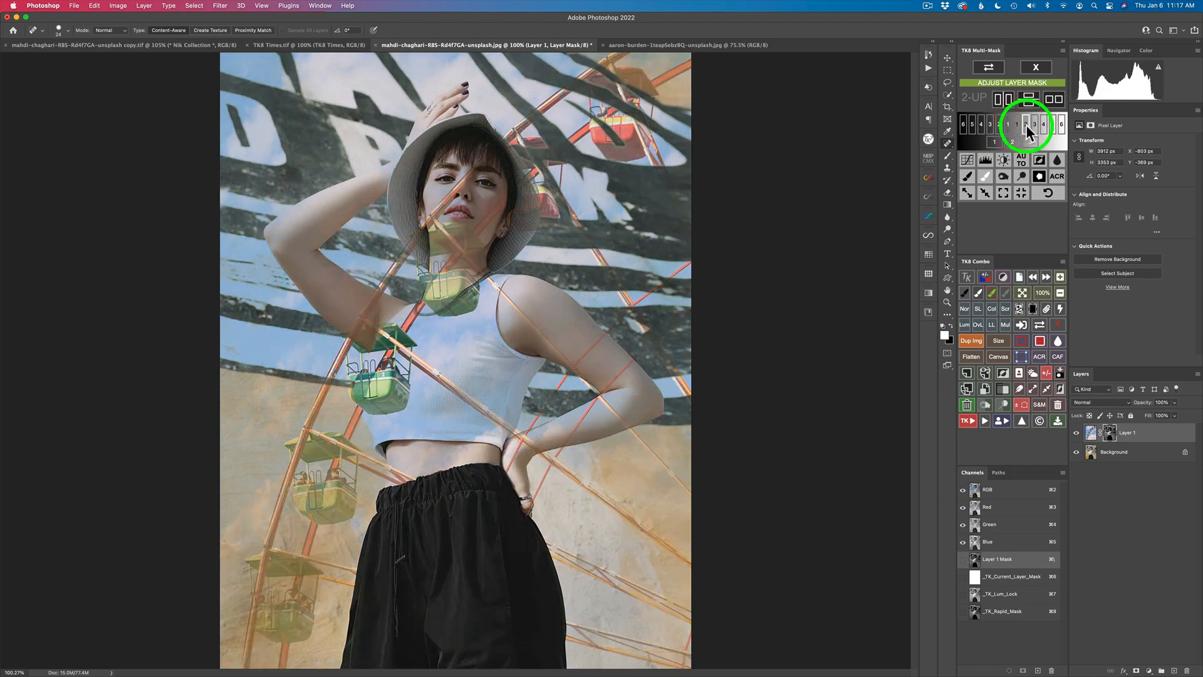
pyautogui.click(1034, 125)
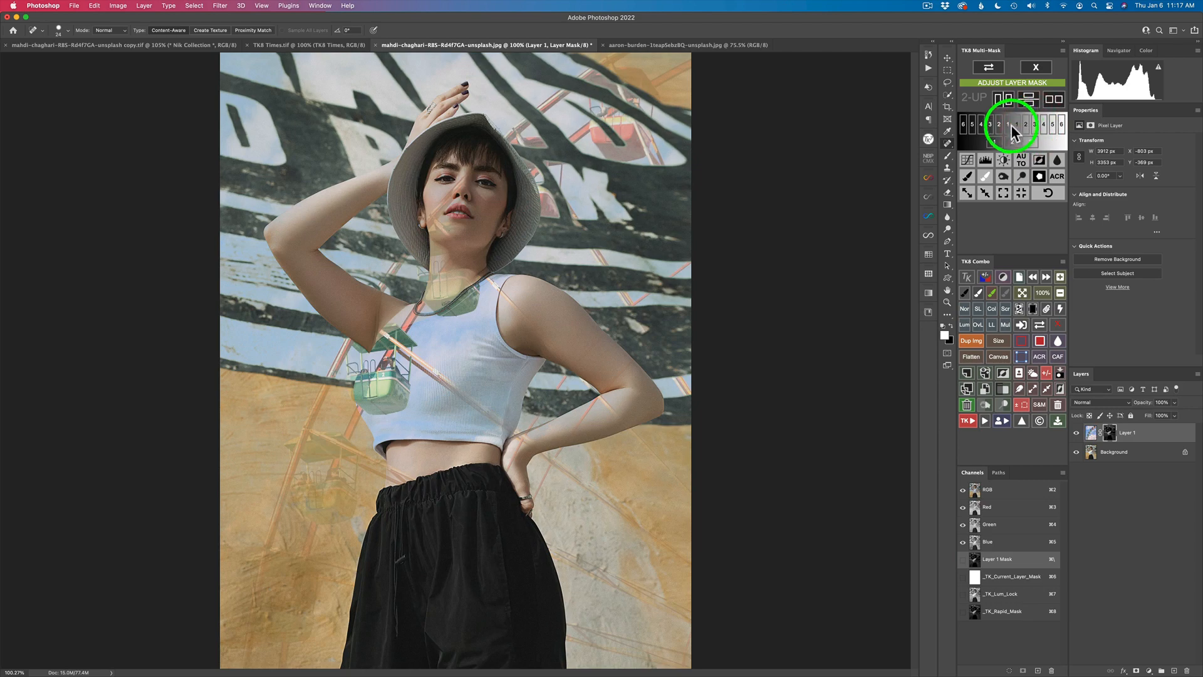
pyautogui.click(1009, 126)
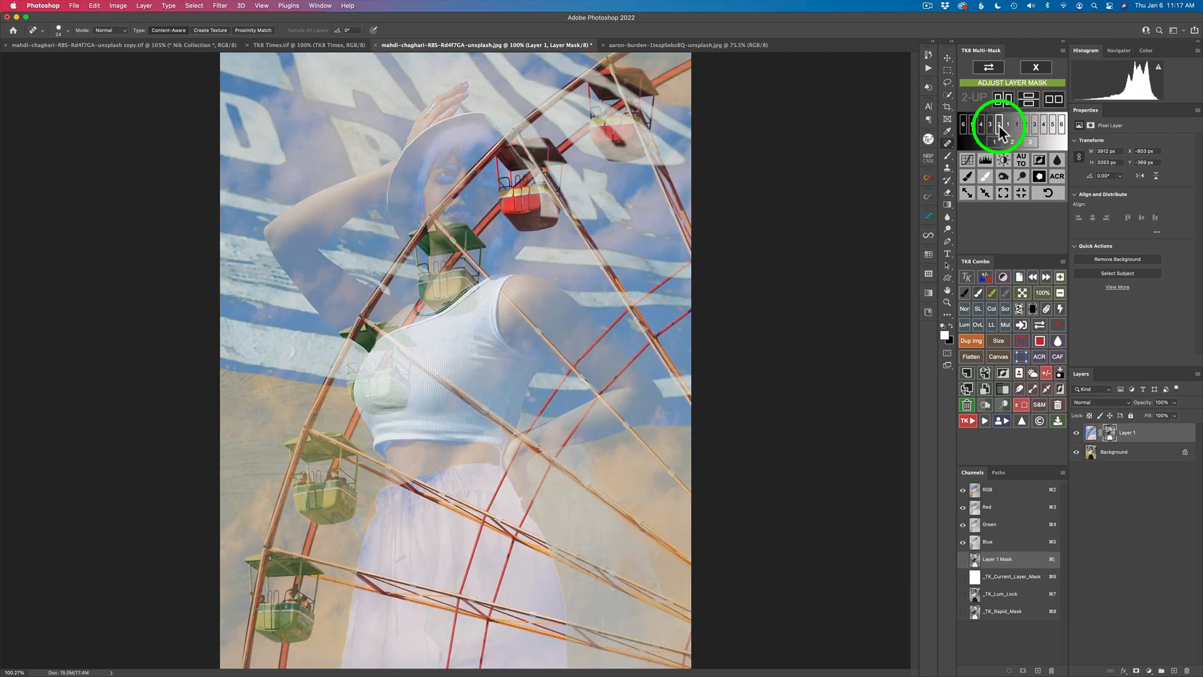
pyautogui.click(999, 125)
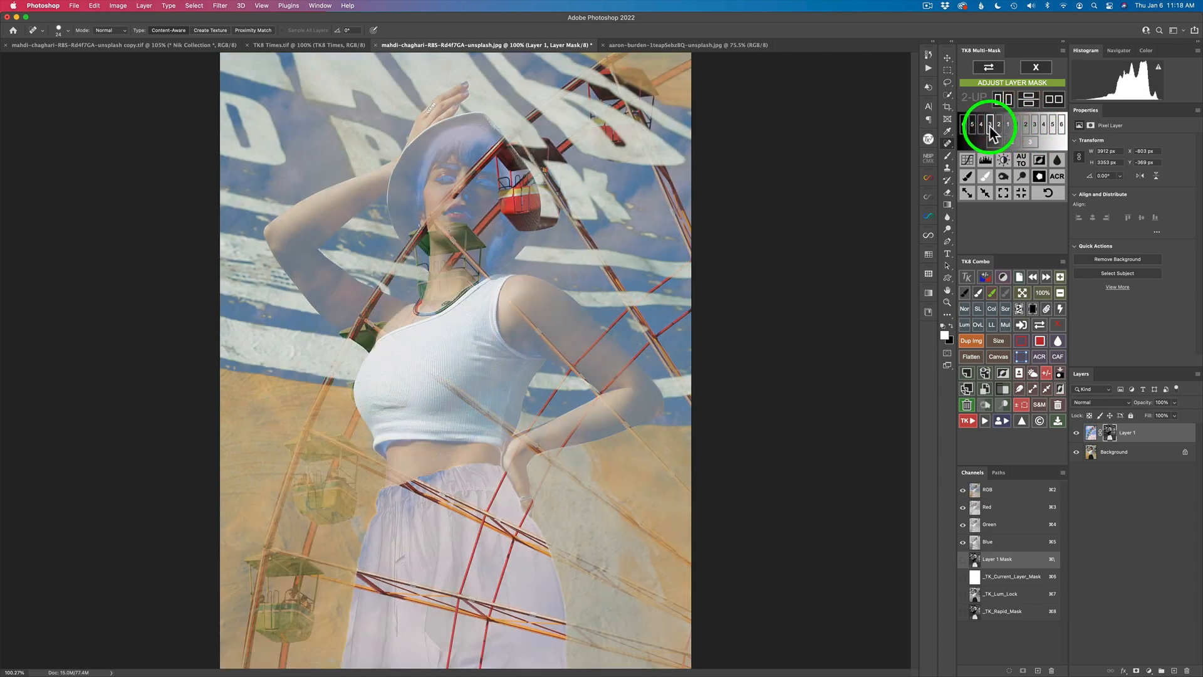
pyautogui.click(991, 125)
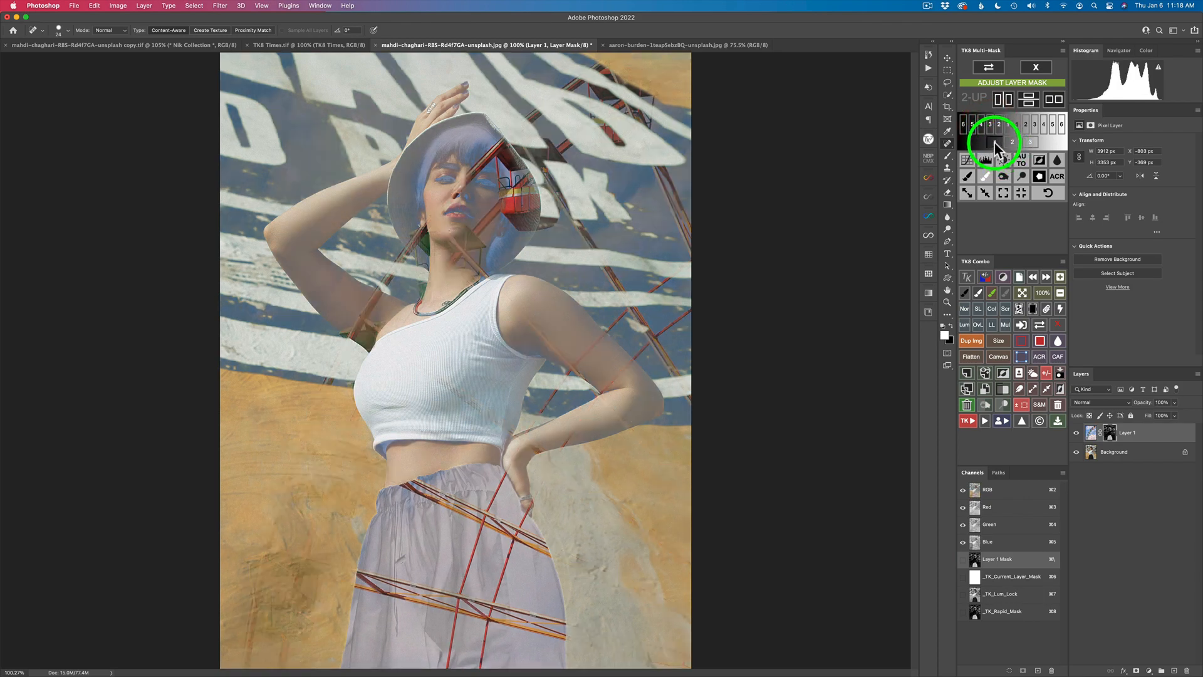
pyautogui.click(996, 143)
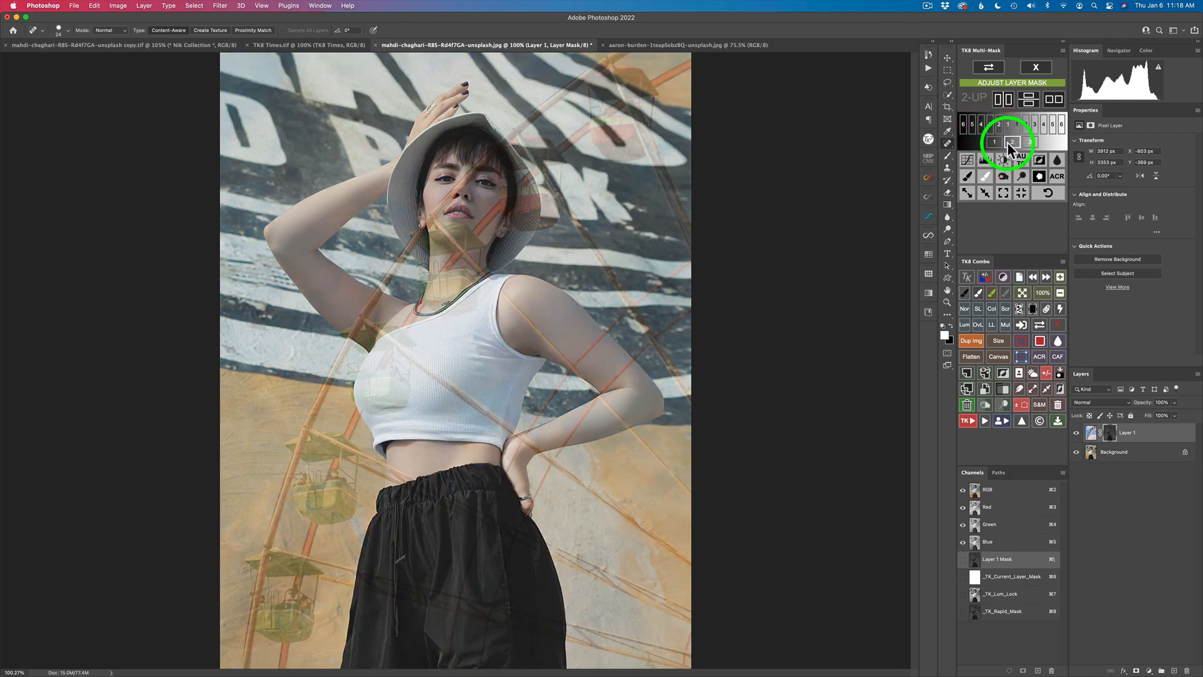
pyautogui.click(1013, 142)
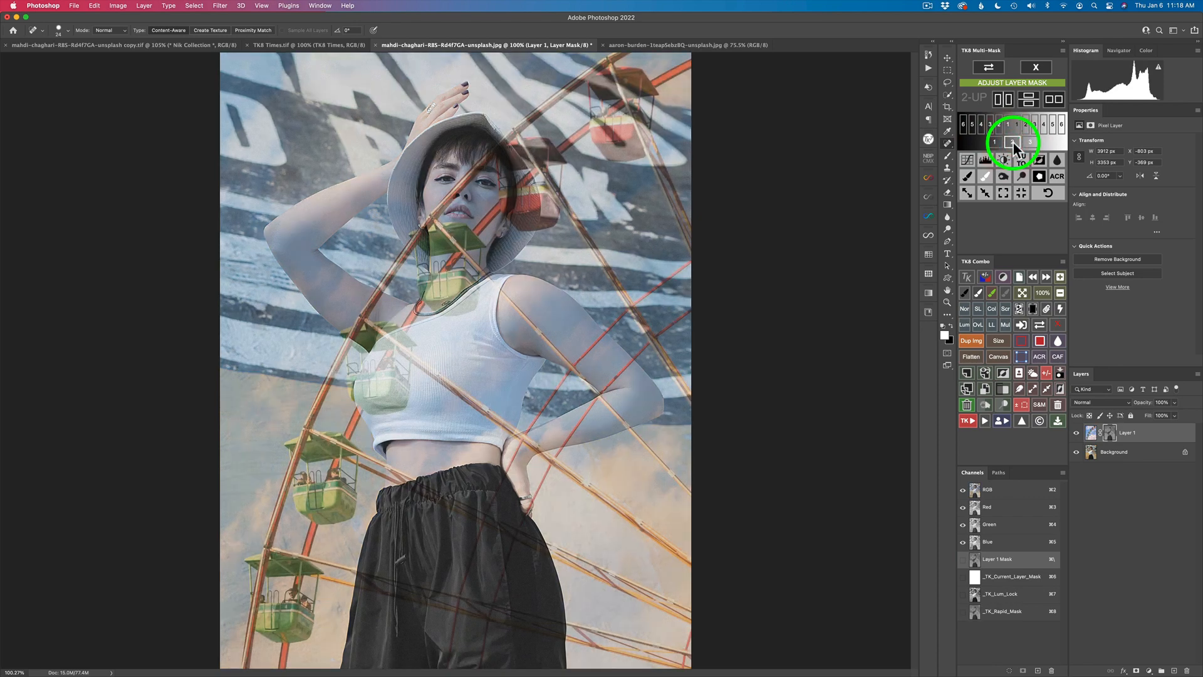
pyautogui.click(1030, 141)
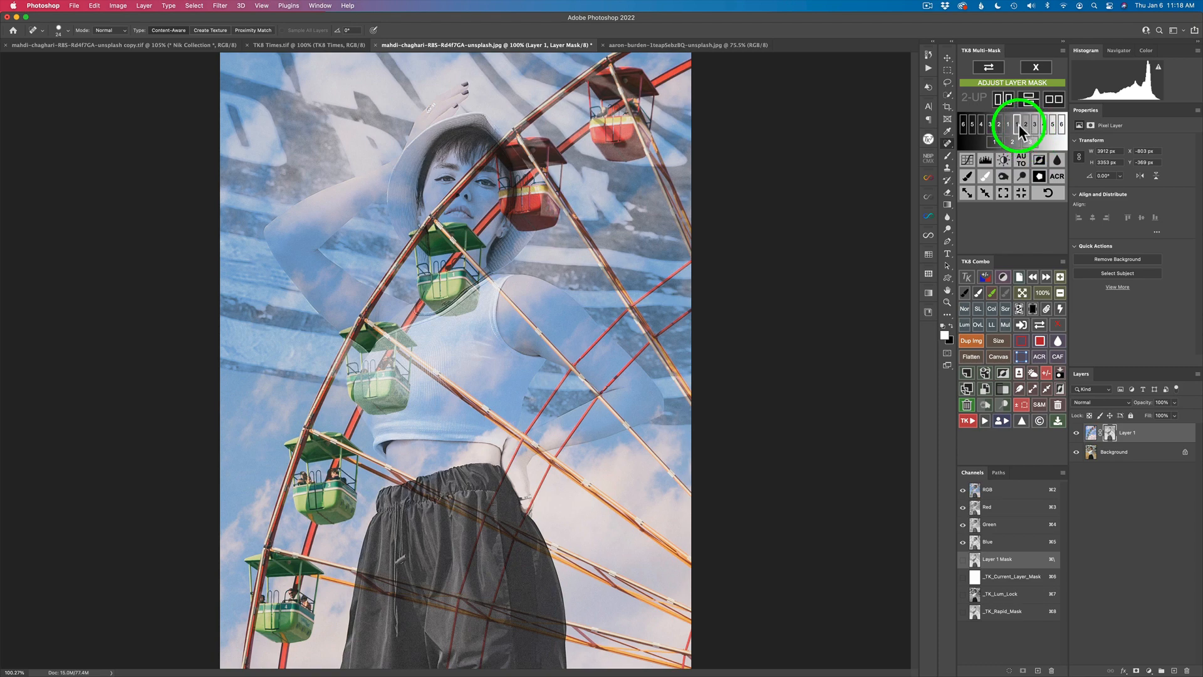
pyautogui.click(1017, 124)
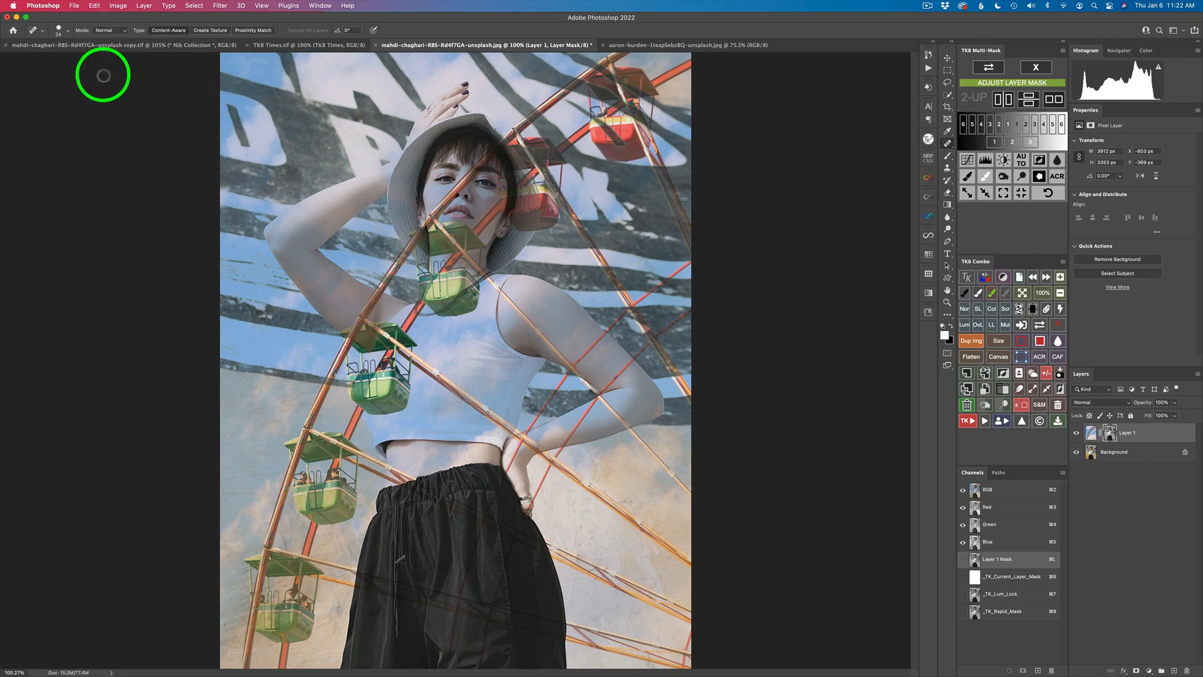
# Step: Look at the Nik Collection version of the composite in the copy document and return to the working portrait document
pyautogui.click(76, 46)
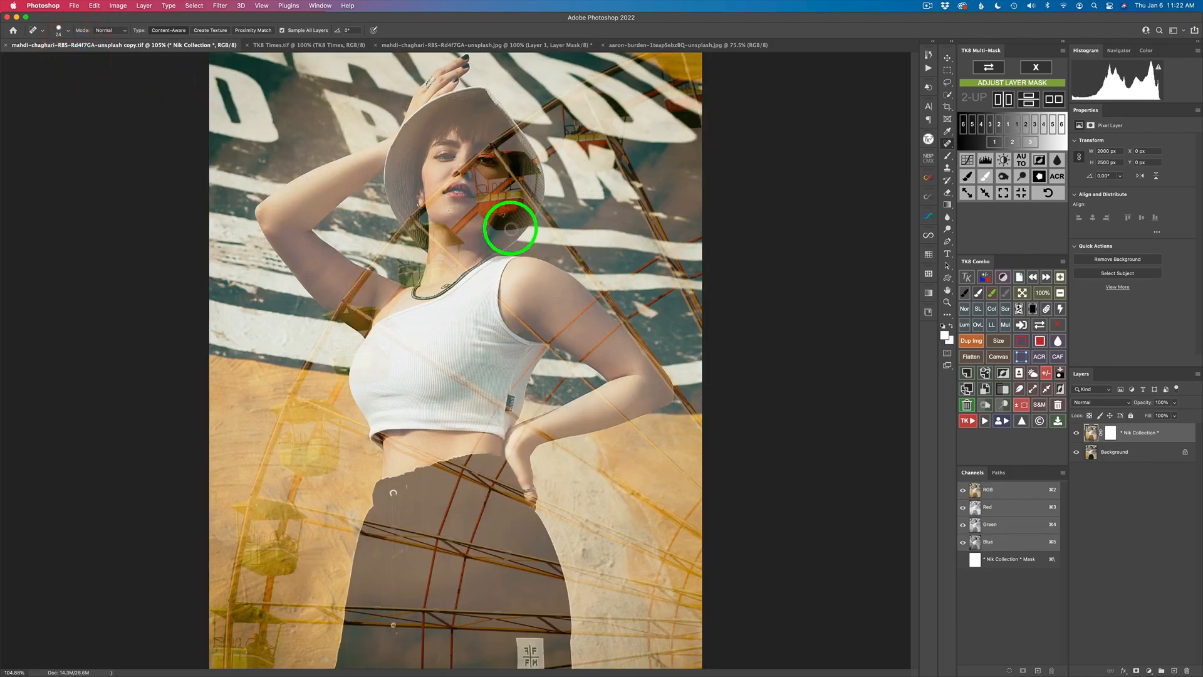
pyautogui.click(456, 44)
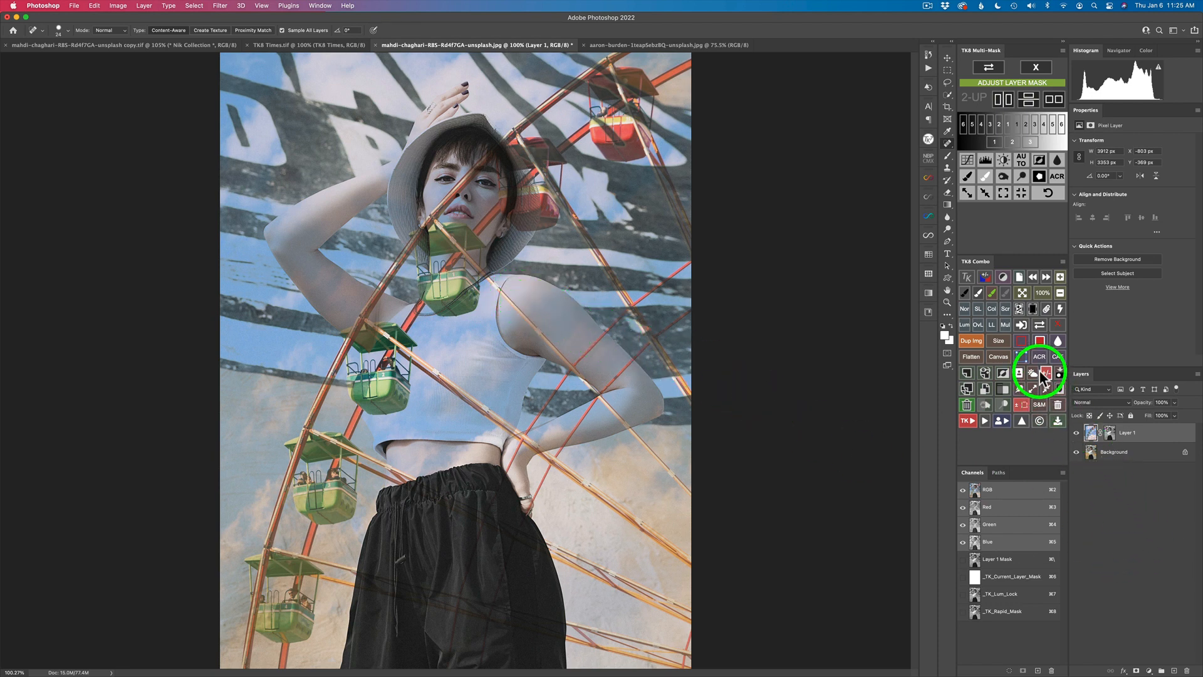
# Step: Try Select Subject with Layer 1 active, hide that layer and try the command again
pyautogui.click(1021, 375)
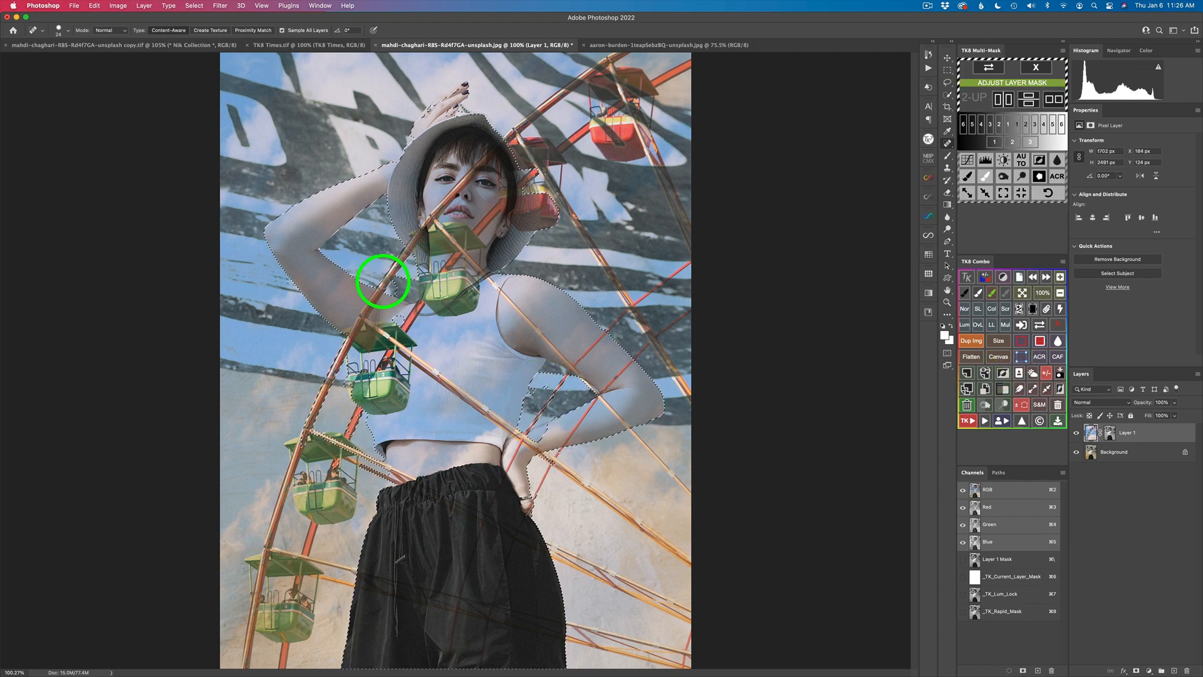
pyautogui.click(1077, 433)
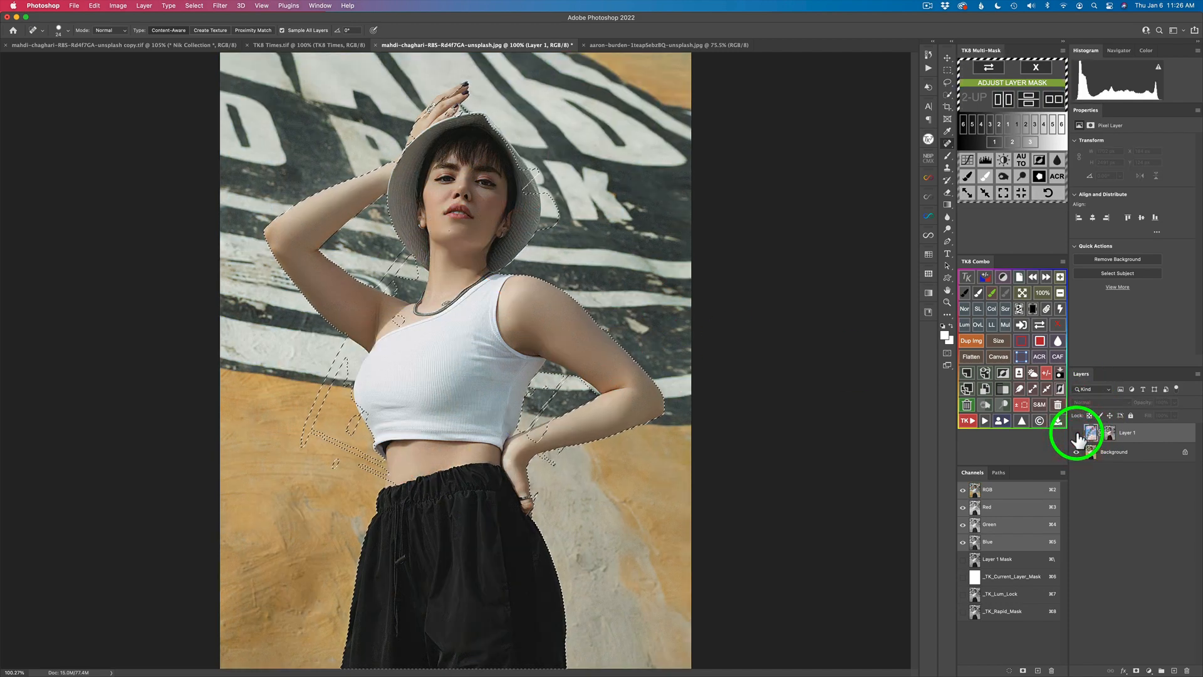
pyautogui.click(1020, 373)
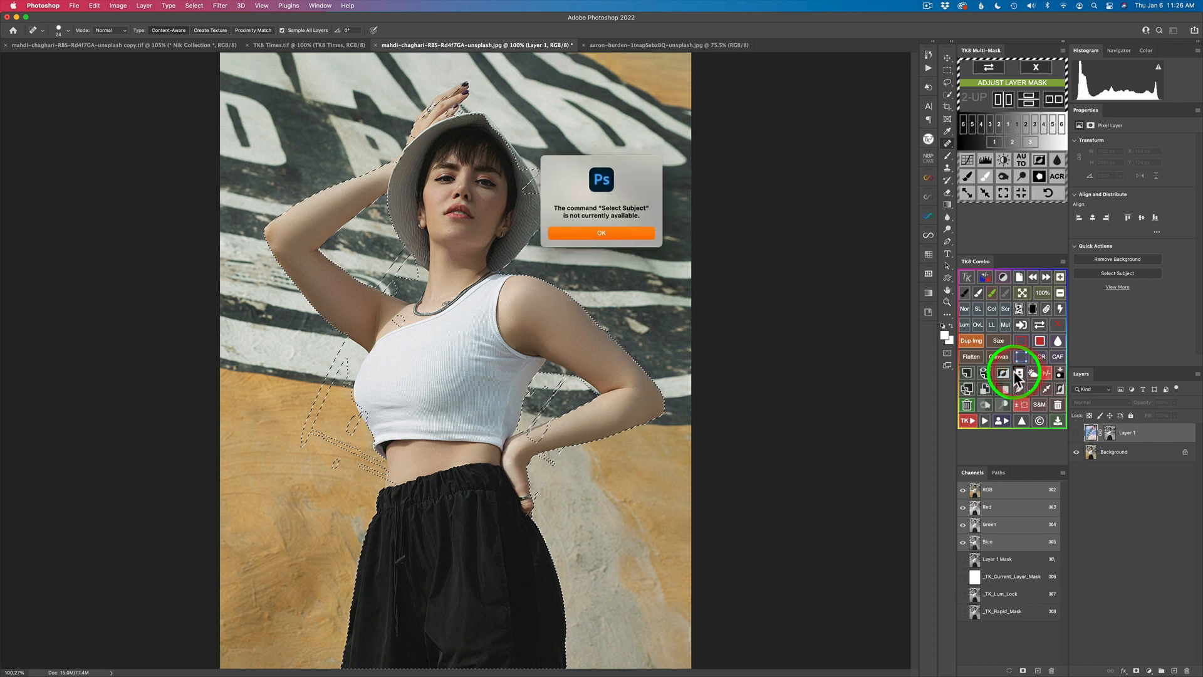
pyautogui.click(614, 232)
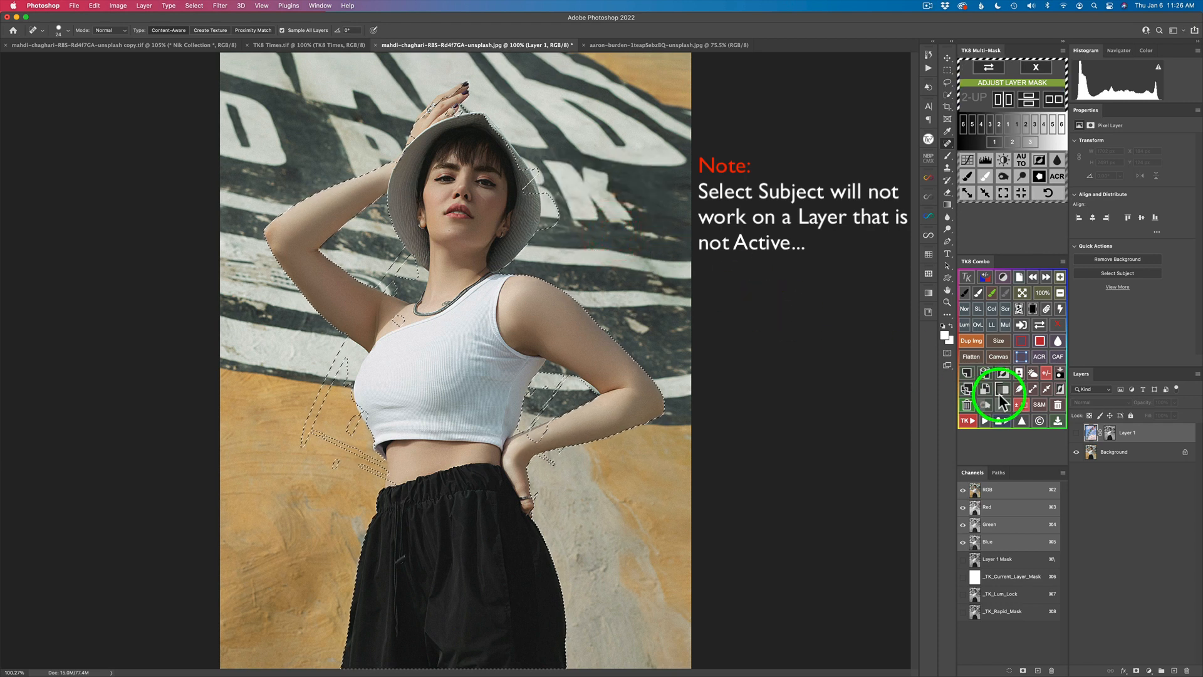
# Step: Select the woman on the Background layer with Select Subject, discarding the current selection
pyautogui.click(1091, 455)
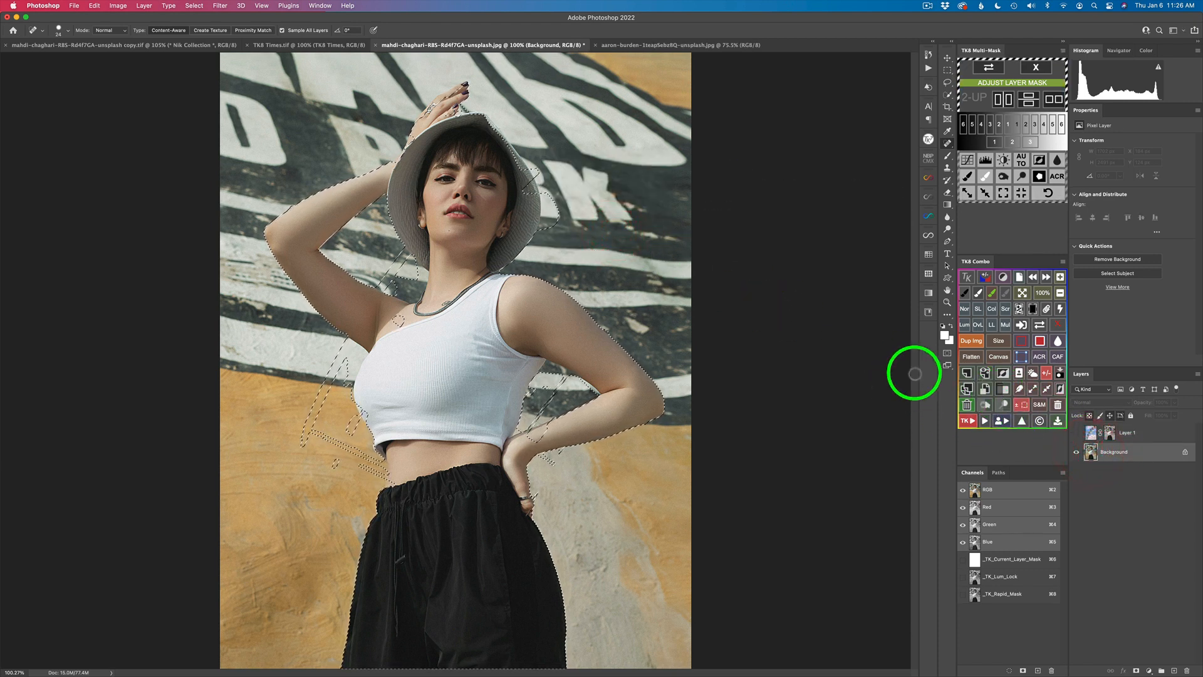
pyautogui.click(1019, 374)
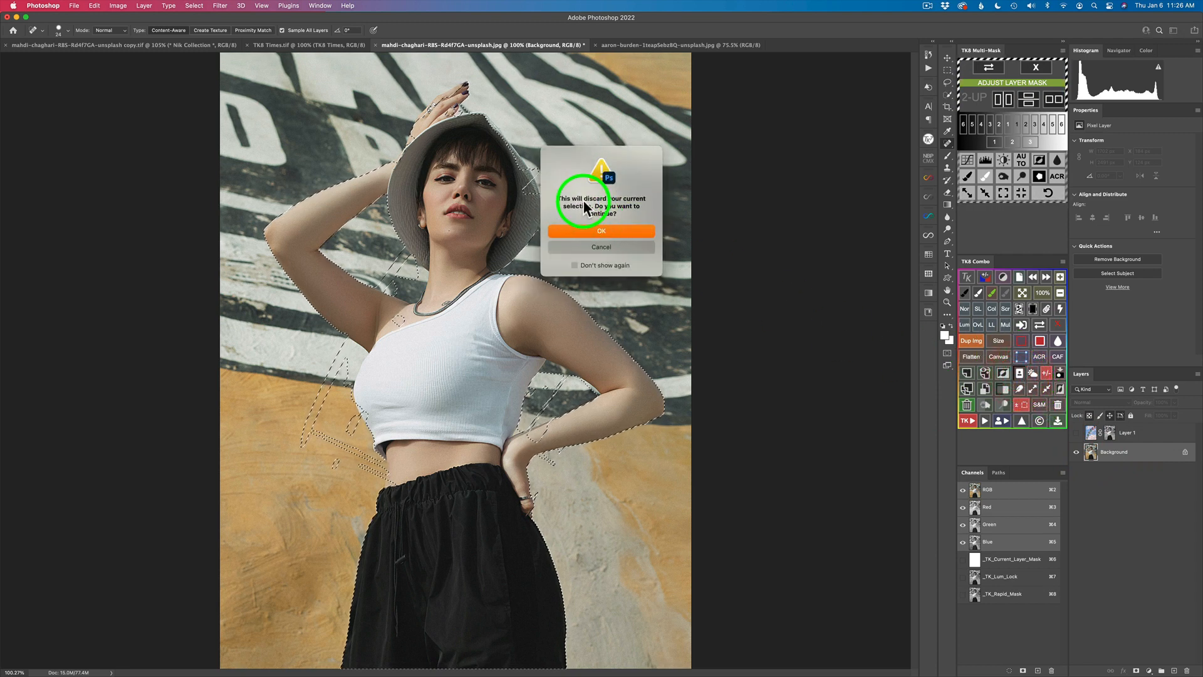
pyautogui.click(616, 231)
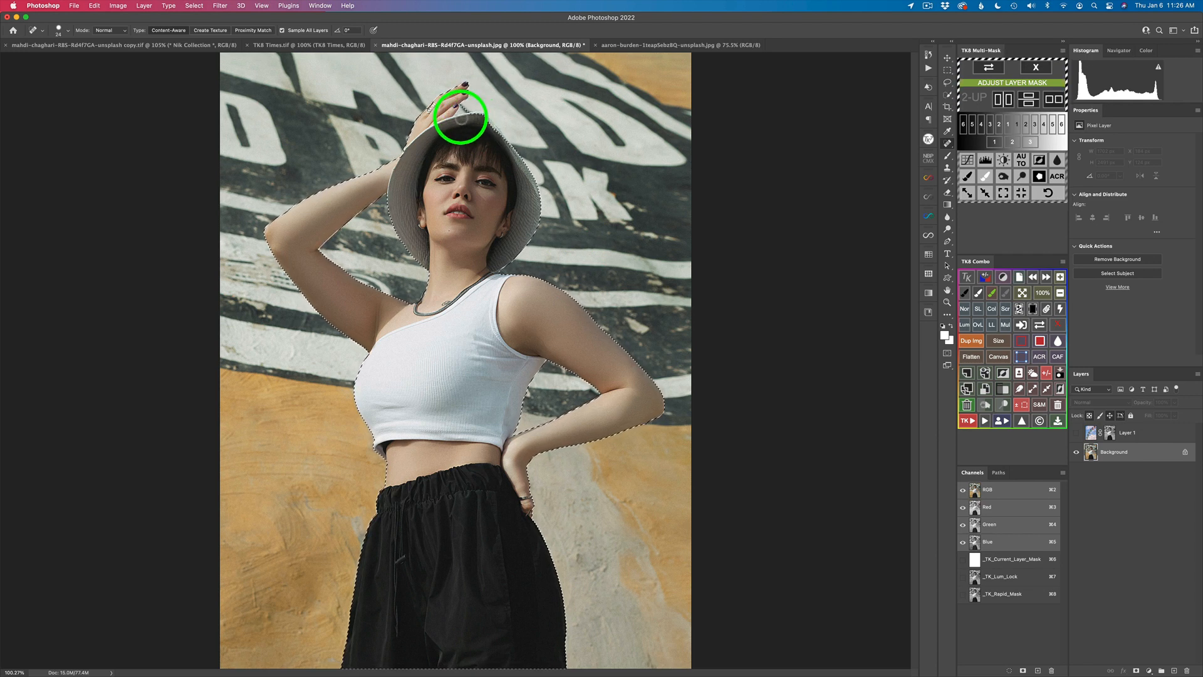
pyautogui.click(468, 123)
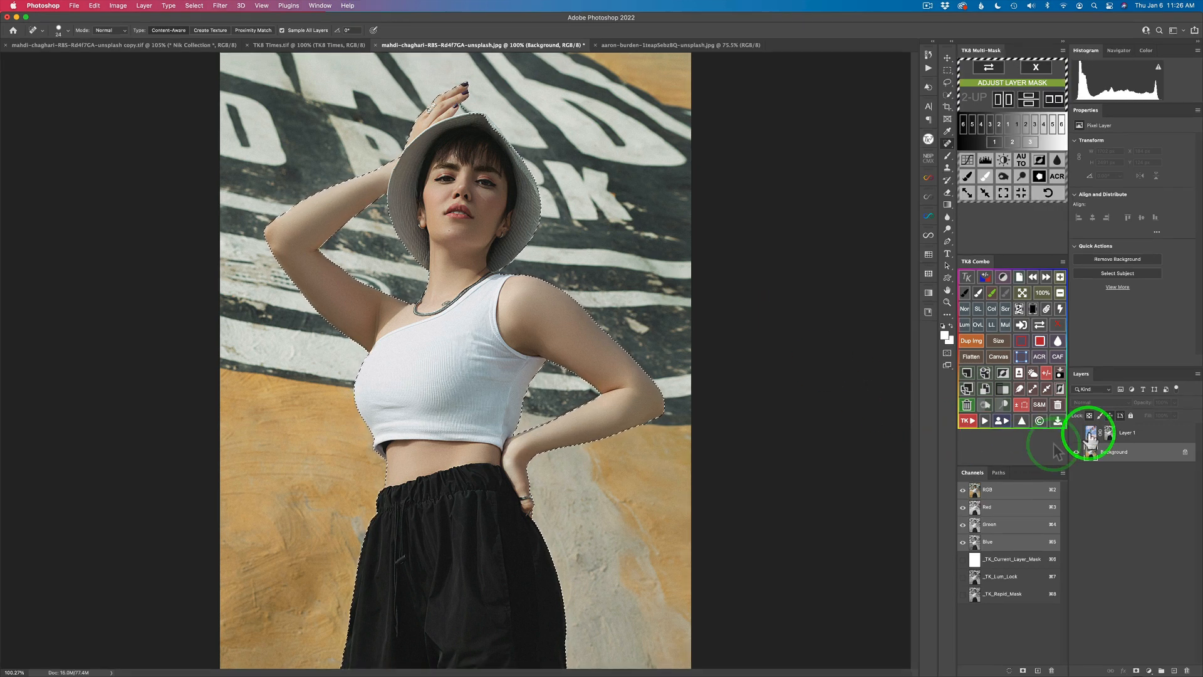
# Step: Show and activate Layer 1, group it with a mask from the selection, and invert the group mask to keep the woman clear
pyautogui.click(1090, 433)
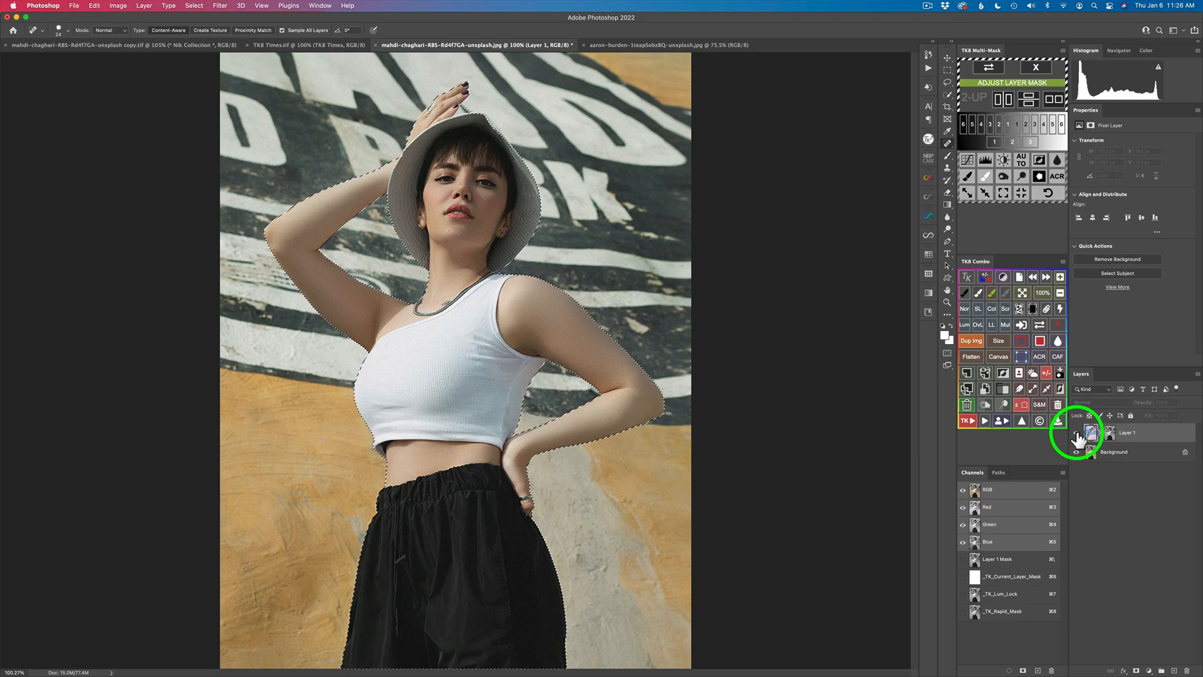
pyautogui.click(1077, 433)
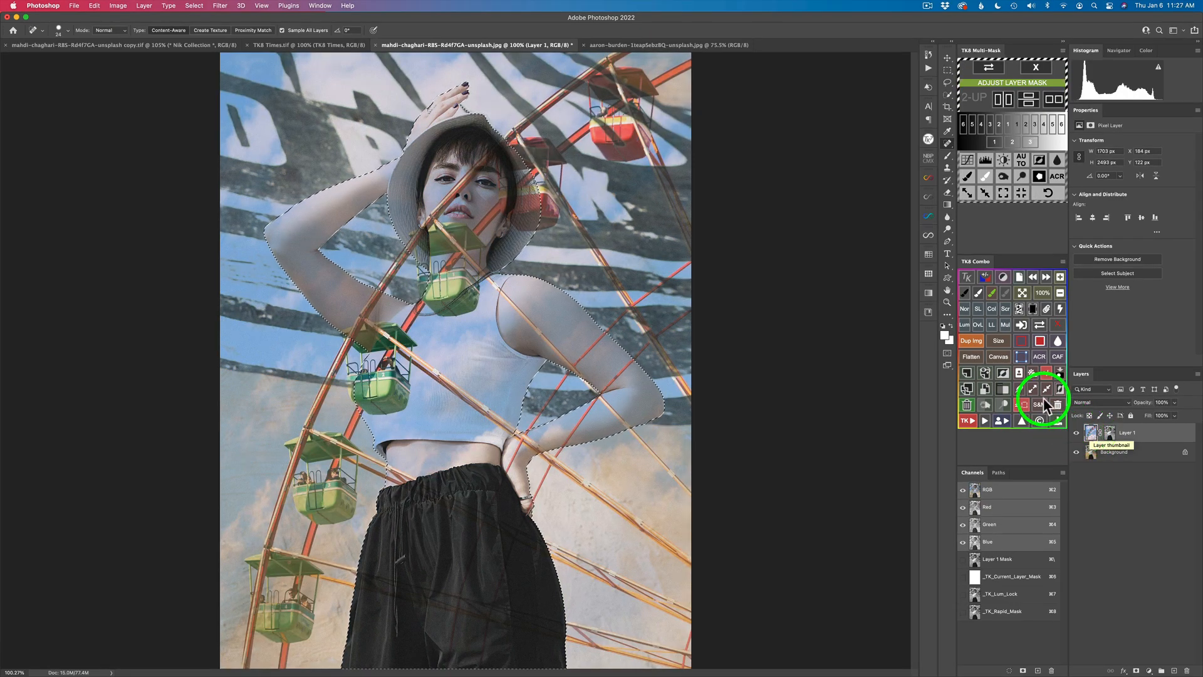
pyautogui.click(1006, 387)
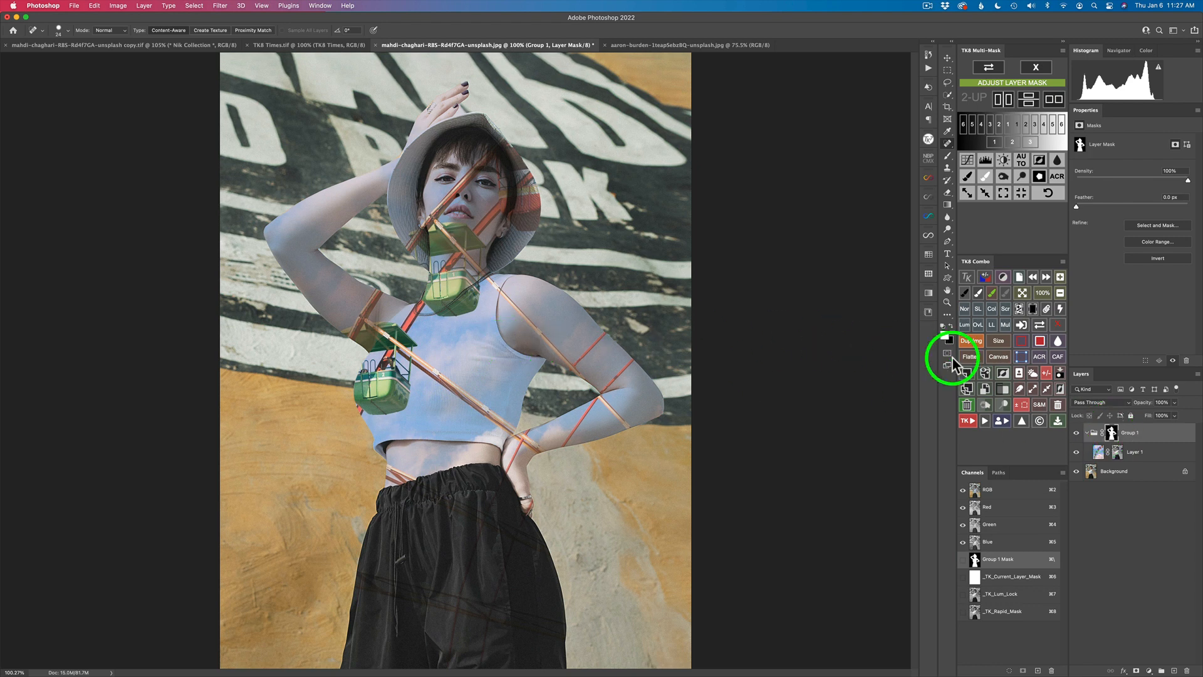
pyautogui.click(1004, 374)
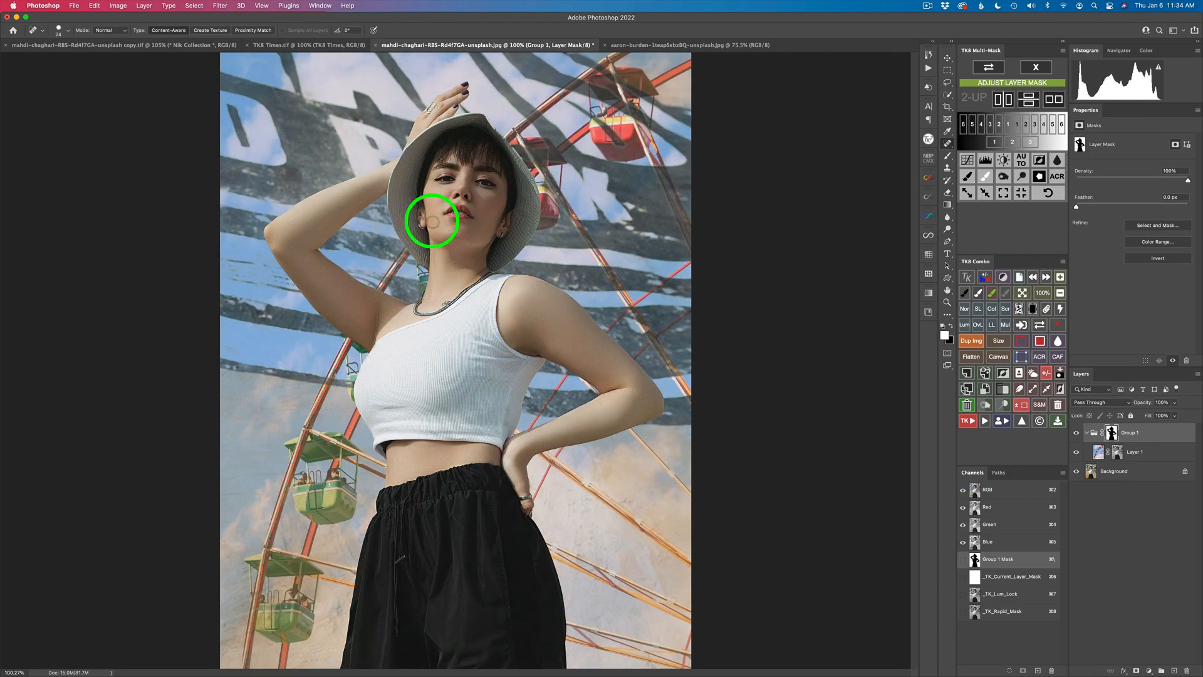
# Step: Examine the masked edges around the woman's hat, shoulders and arms at close range, with the Move tool active
pyautogui.scroll(5, 430, 220)
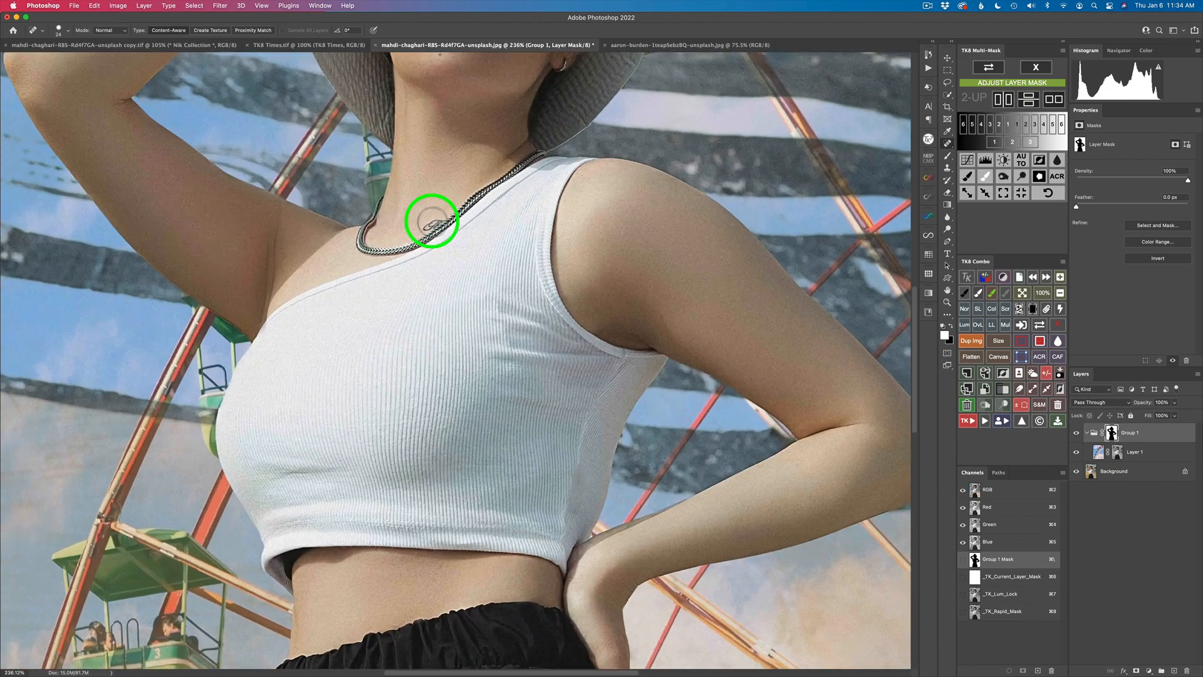
pyautogui.scroll(10, 432, 221)
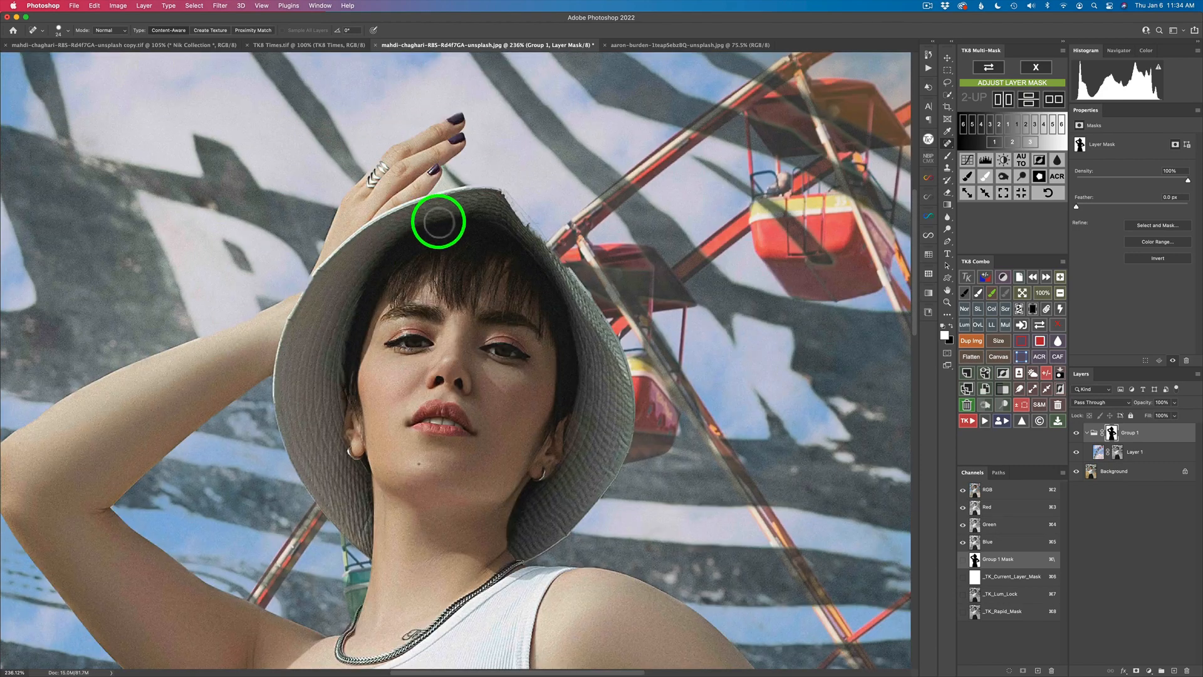
pyautogui.scroll(3, 438, 221)
pyautogui.press('v')
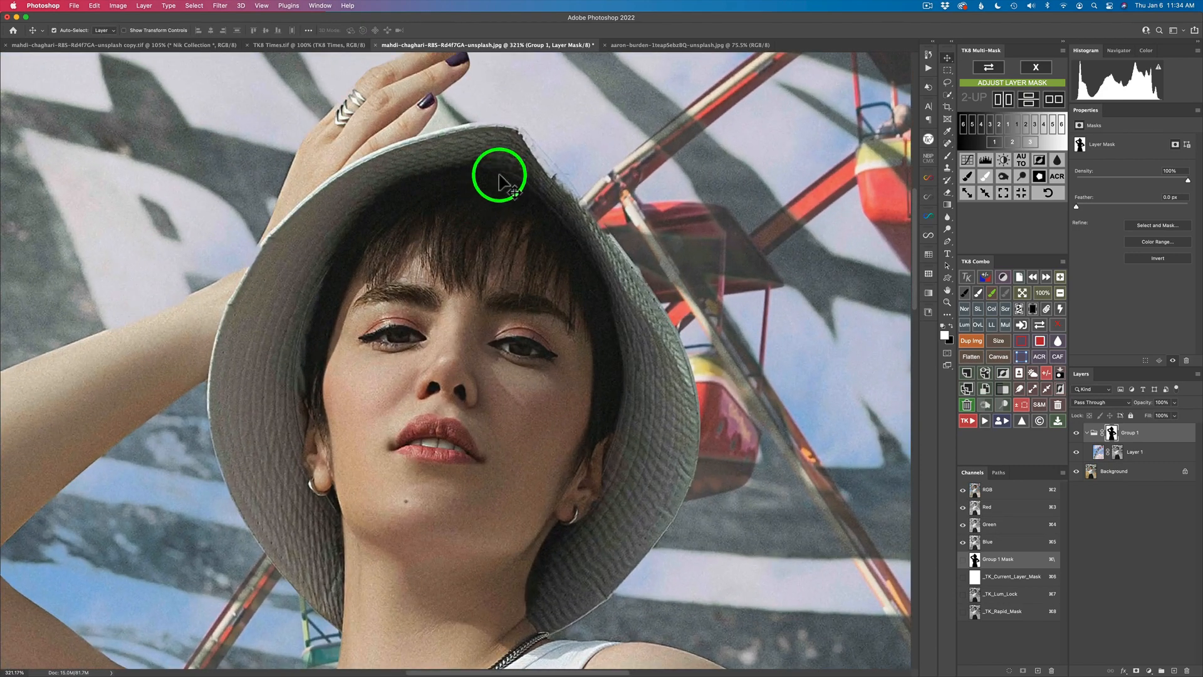
pyautogui.scroll(-10, 596, 276)
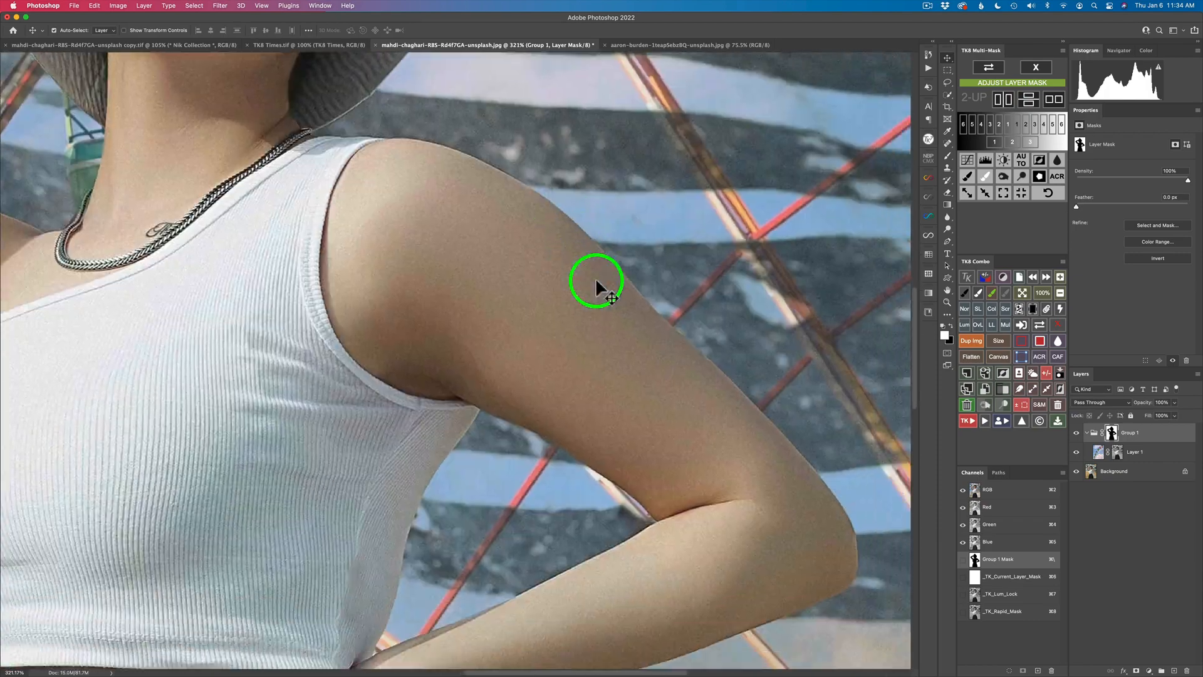
pyautogui.scroll(-10, 596, 281)
pyautogui.hscroll(-10, 596, 281)
pyautogui.scroll(15, 596, 281)
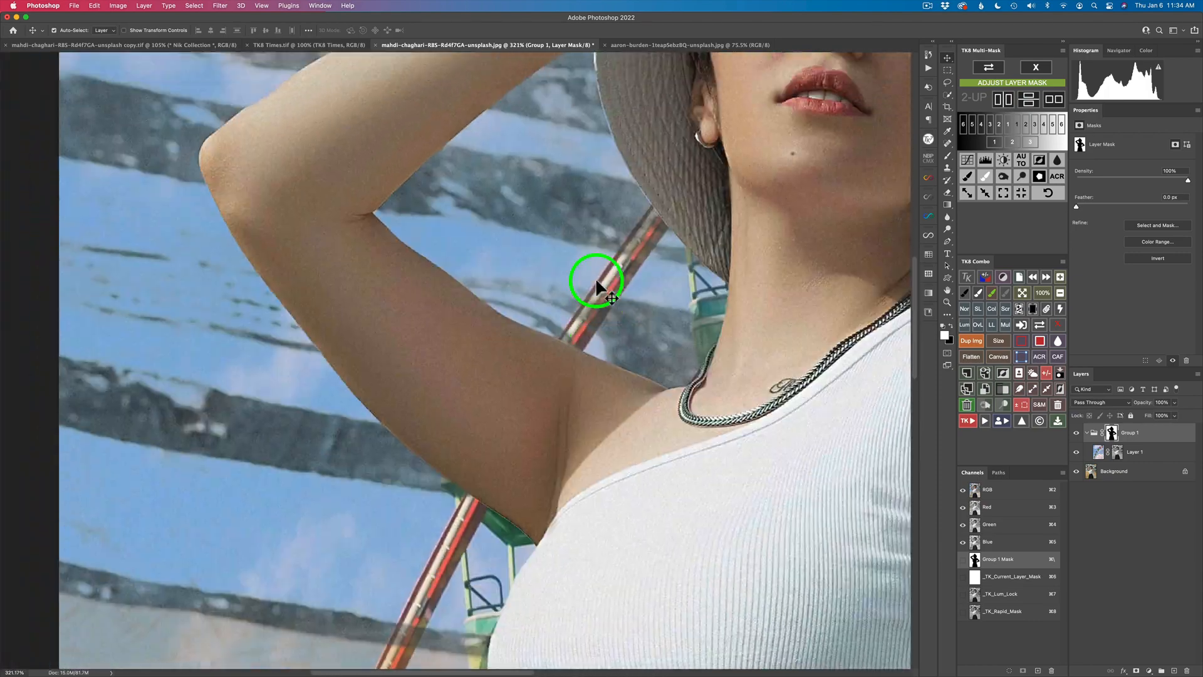
# Step: Touch up the Group 1 mask with the Brush along the right edge of the woman's hat and beneath the hem of her top
pyautogui.scroll(5, 596, 285)
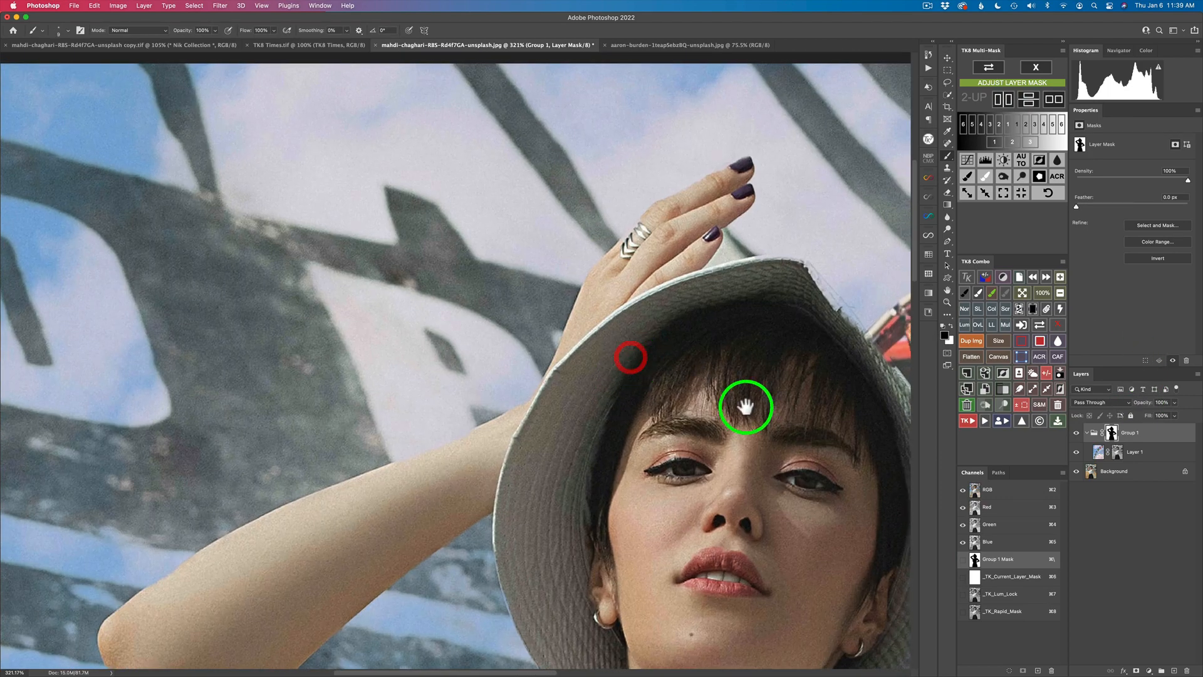
pyautogui.moveTo(746, 407); pyautogui.dragTo(589, 433)
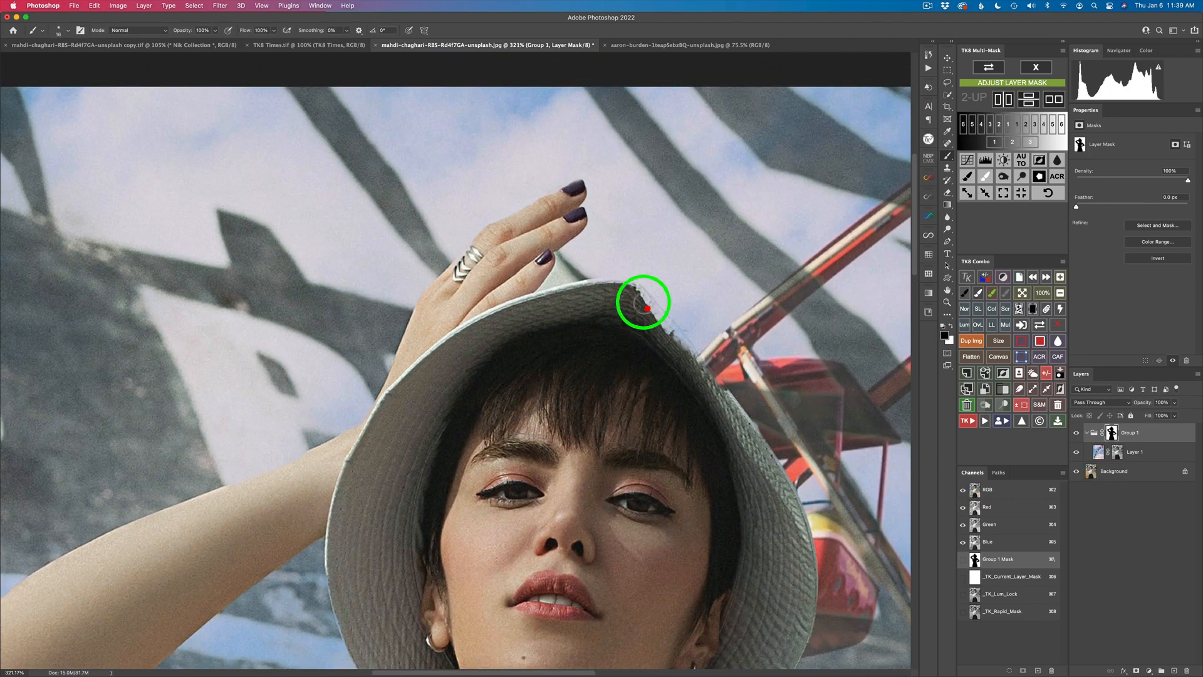
pyautogui.scroll(-10, 706, 370)
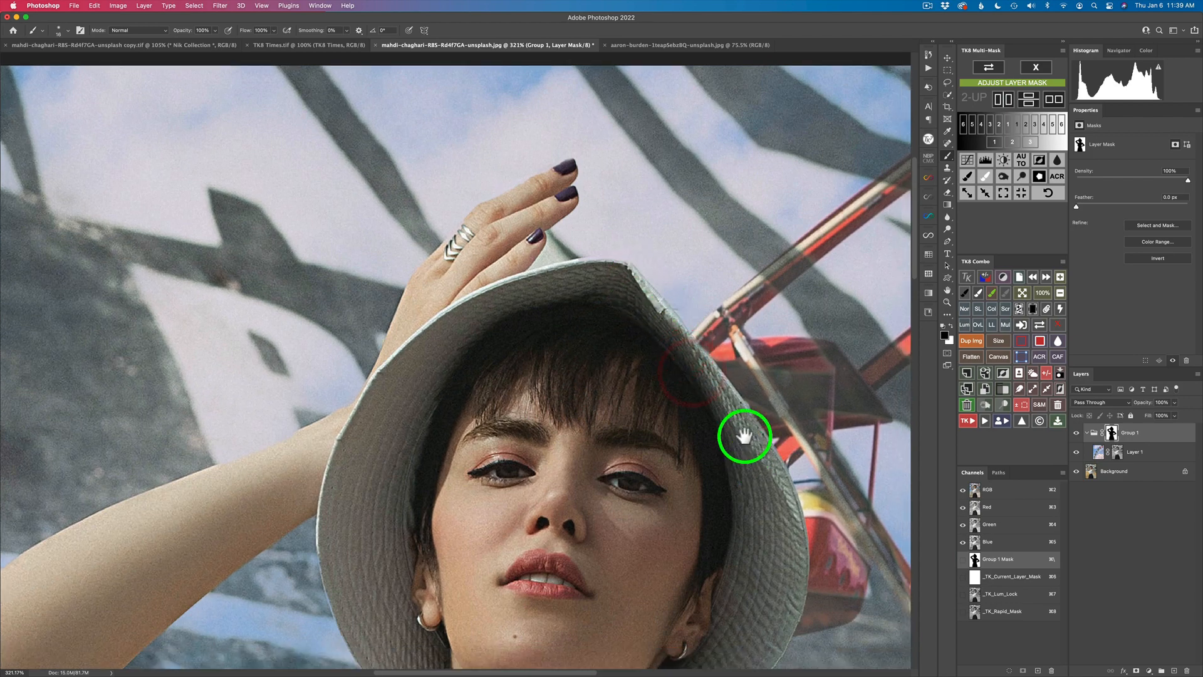
pyautogui.press('x')
pyautogui.moveTo(582, 338)
pyautogui.mouseDown()
pyautogui.moveTo(572, 347)
pyautogui.moveTo(594, 352)
pyautogui.moveTo(613, 336)
pyautogui.mouseUp()
pyautogui.moveTo(662, 461)
pyautogui.mouseDown()
pyautogui.moveTo(518, 363)
pyautogui.moveTo(664, 100)
pyautogui.moveTo(623, 266)
pyautogui.moveTo(630, 412)
pyautogui.mouseUp()
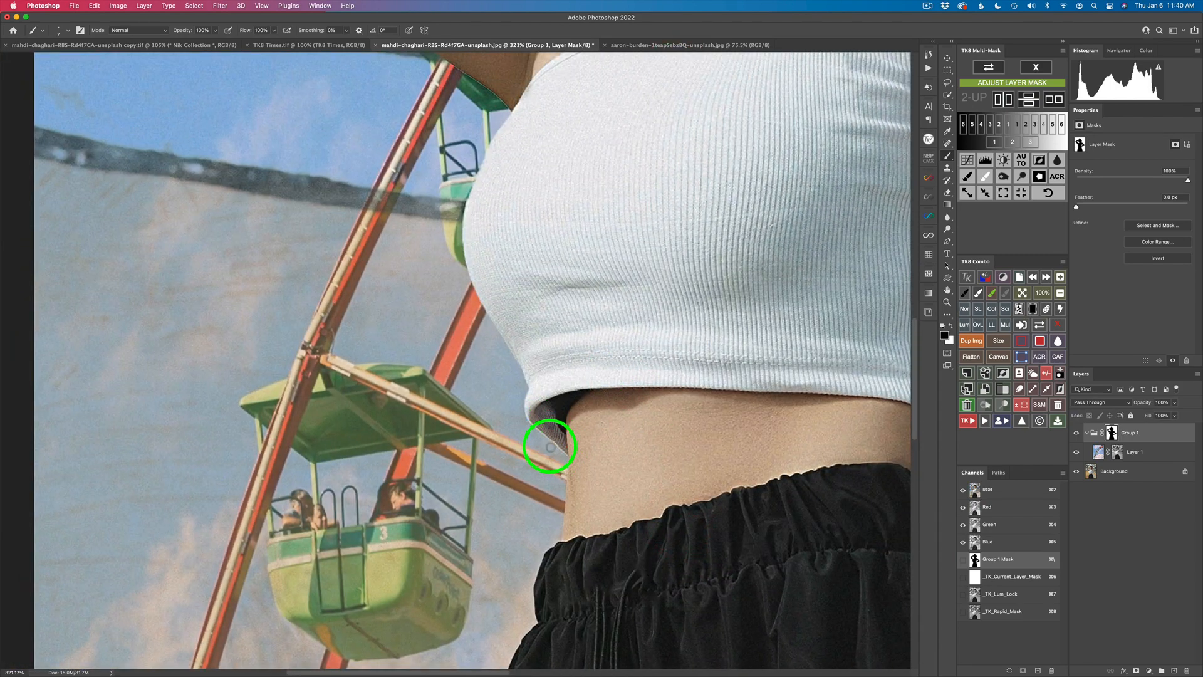
pyautogui.moveTo(555, 291)
pyautogui.mouseDown()
pyautogui.moveTo(605, 484)
pyautogui.moveTo(666, 494)
pyautogui.moveTo(608, 508)
pyautogui.moveTo(588, 435)
pyautogui.moveTo(560, 432)
pyautogui.mouseUp()
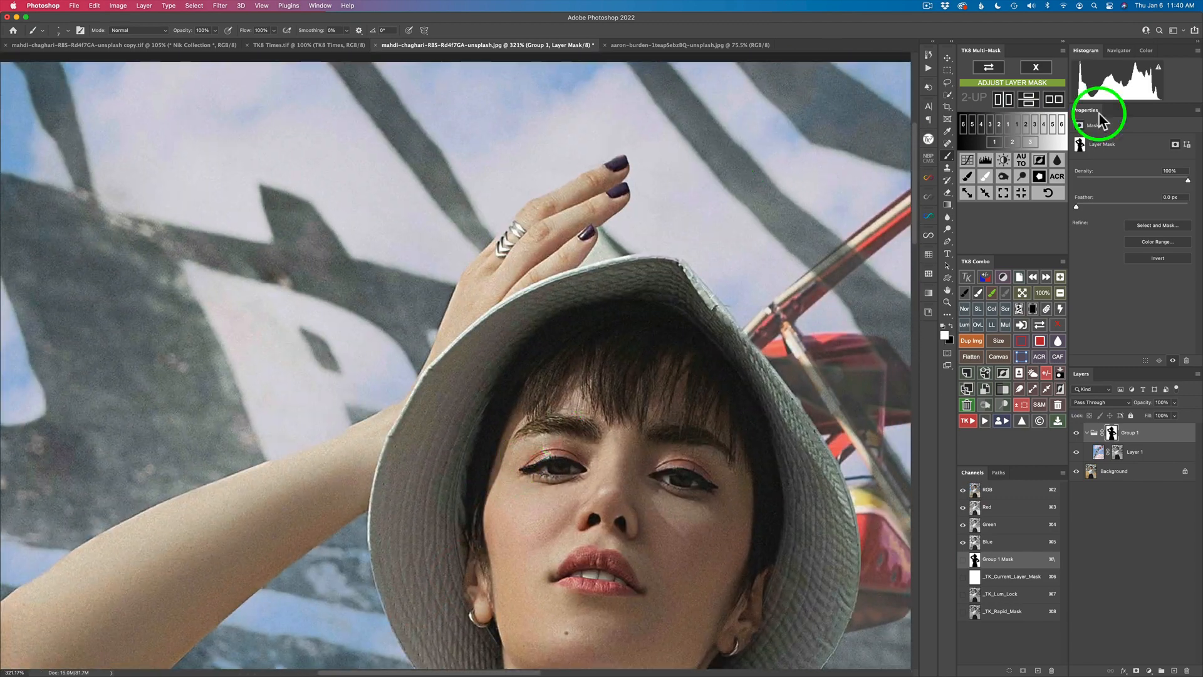
# Step: View the whole image, activate Layer 1, and disable and re-enable its mask to compare the blend
pyautogui.click(1022, 293)
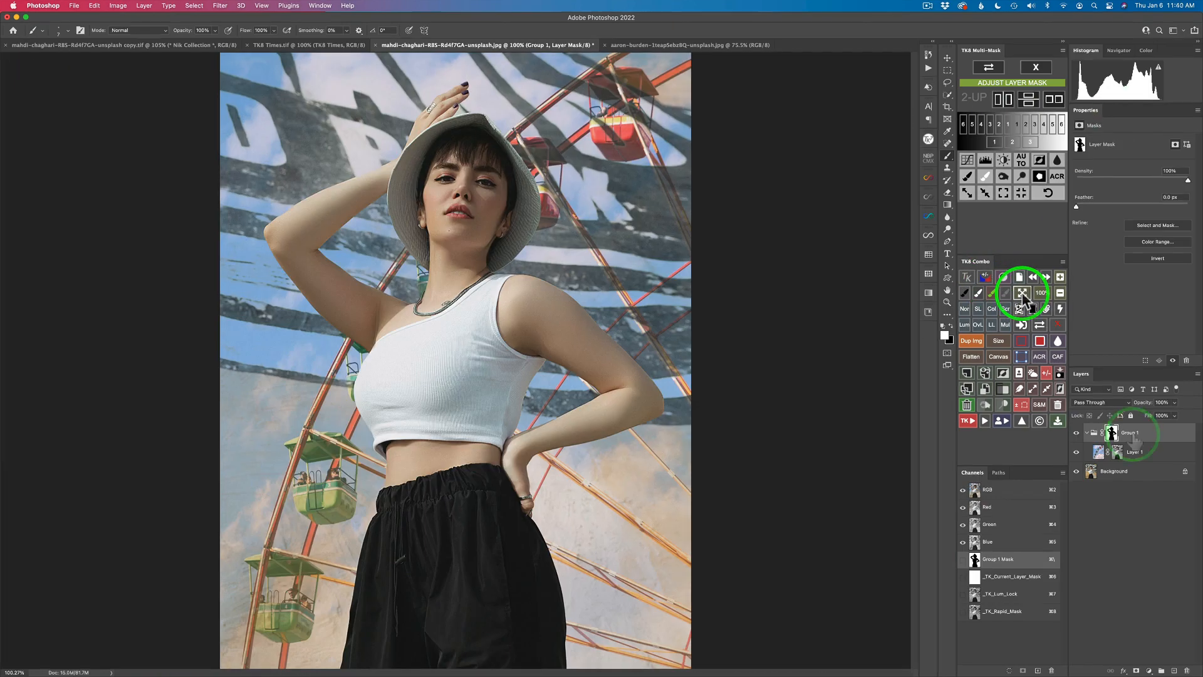
pyautogui.click(1165, 460)
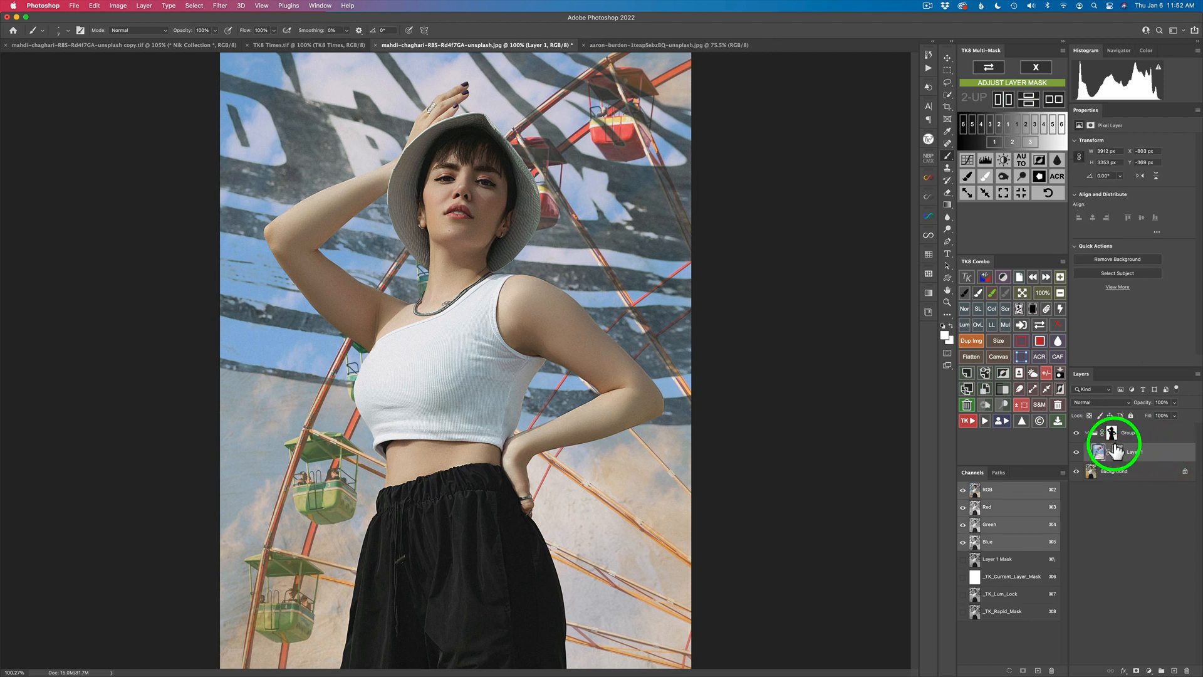
pyautogui.click(1059, 326)
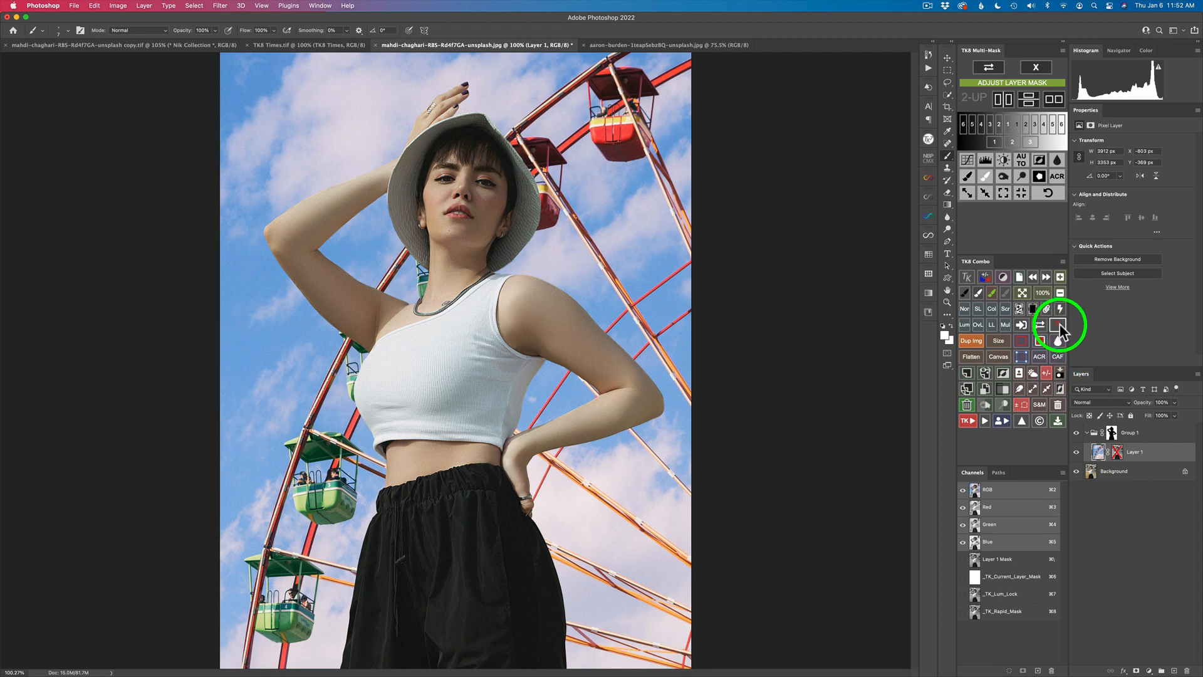
pyautogui.click(1058, 325)
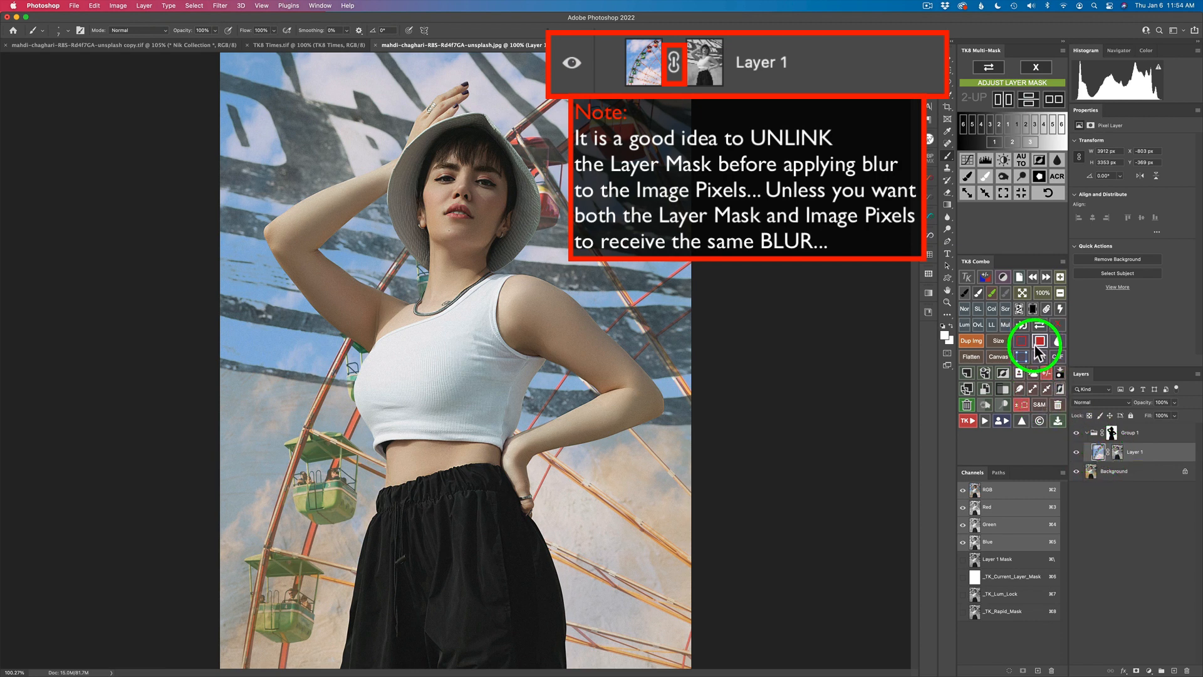
# Step: Blur the Ferris wheel pixels on Layer 1 with a Gaussian Blur of radius 2.7 pixels
pyautogui.click(1059, 341)
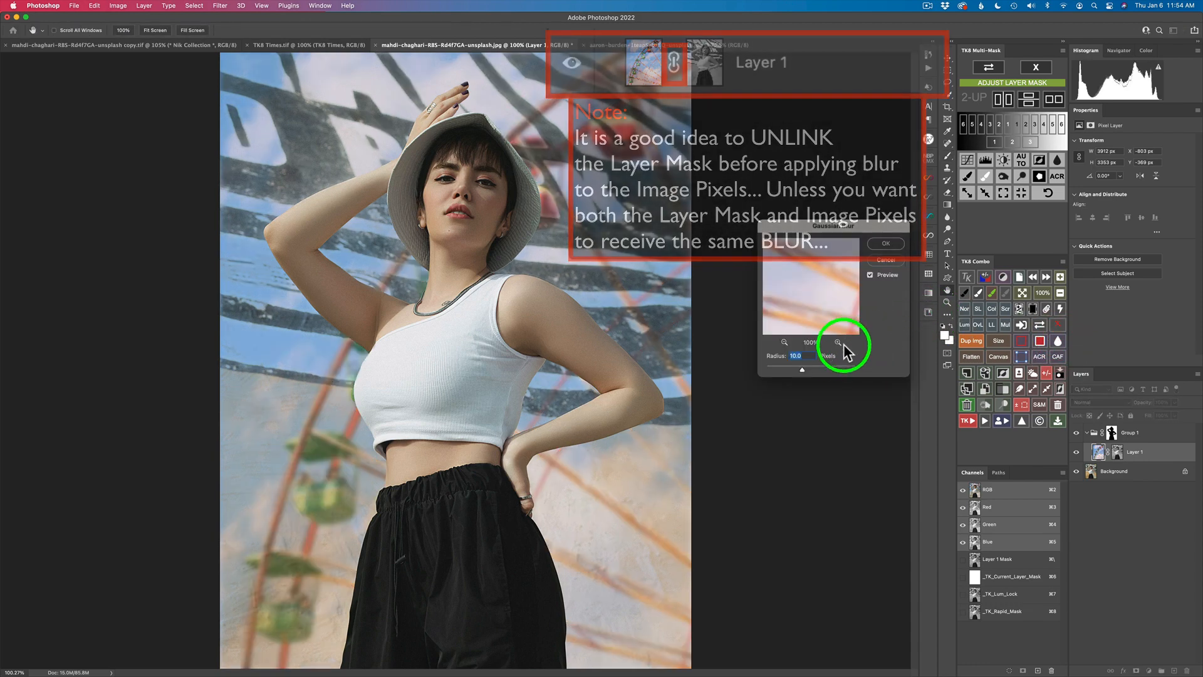
pyautogui.moveTo(802, 370); pyautogui.dragTo(781, 369)
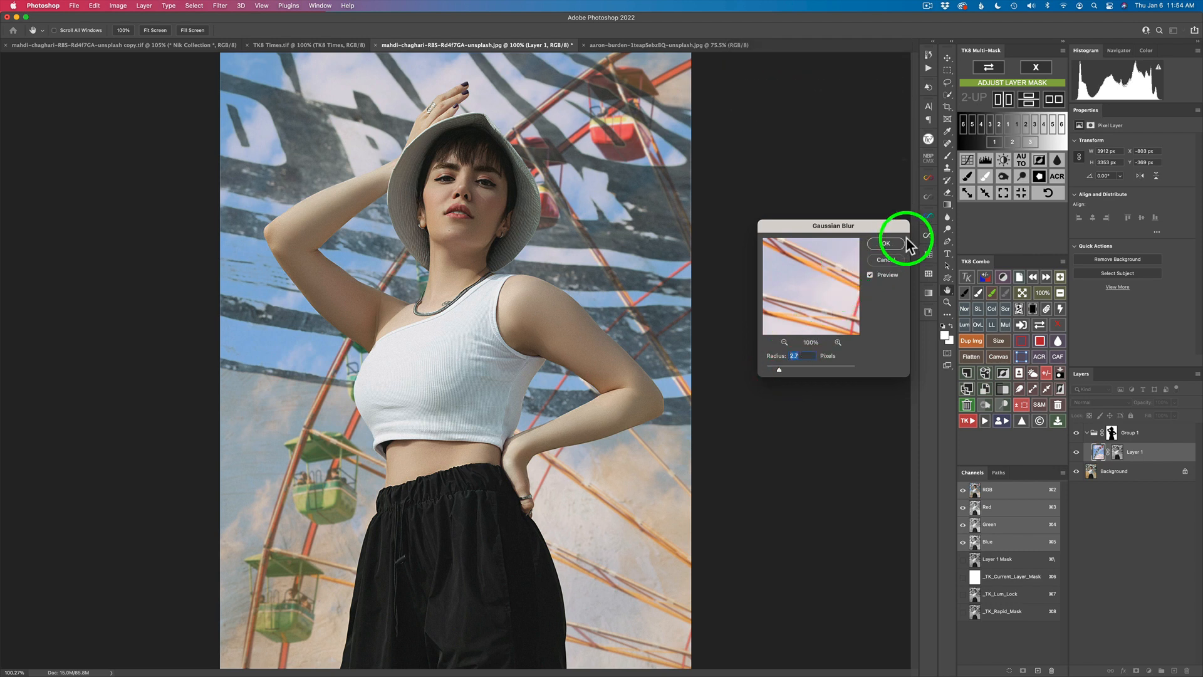
pyautogui.click(886, 244)
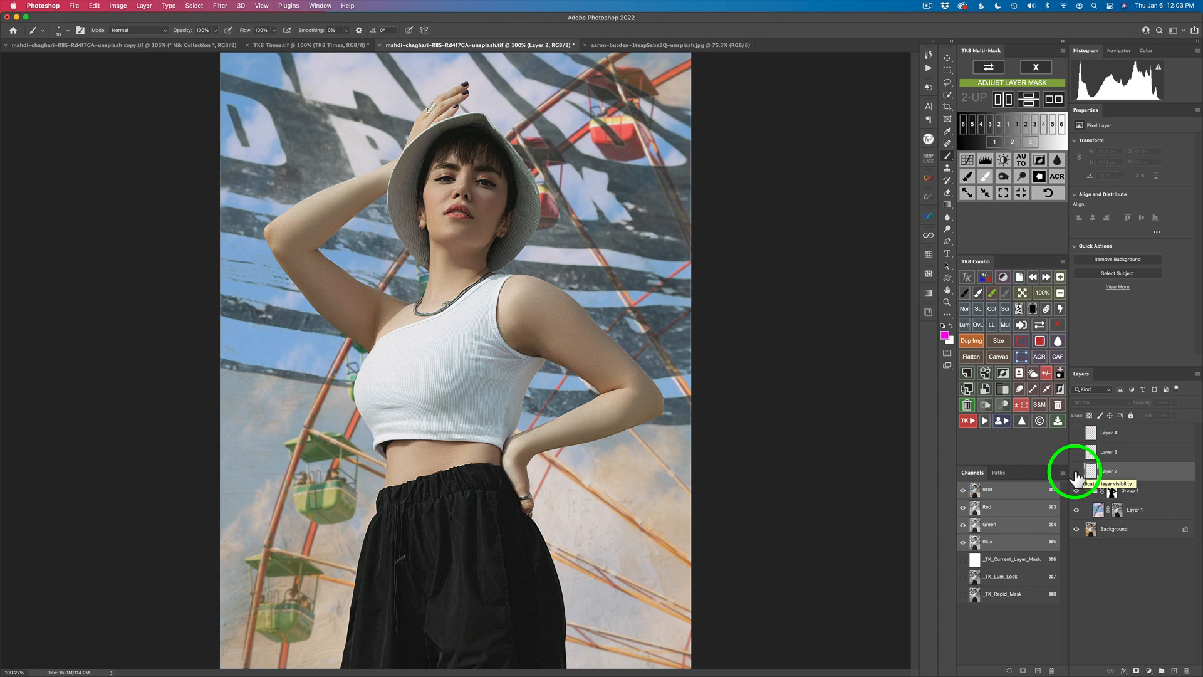
# Step: Show the handwritten notes on Layer 2, hide them, and show the notes on Layer 3
pyautogui.click(1076, 473)
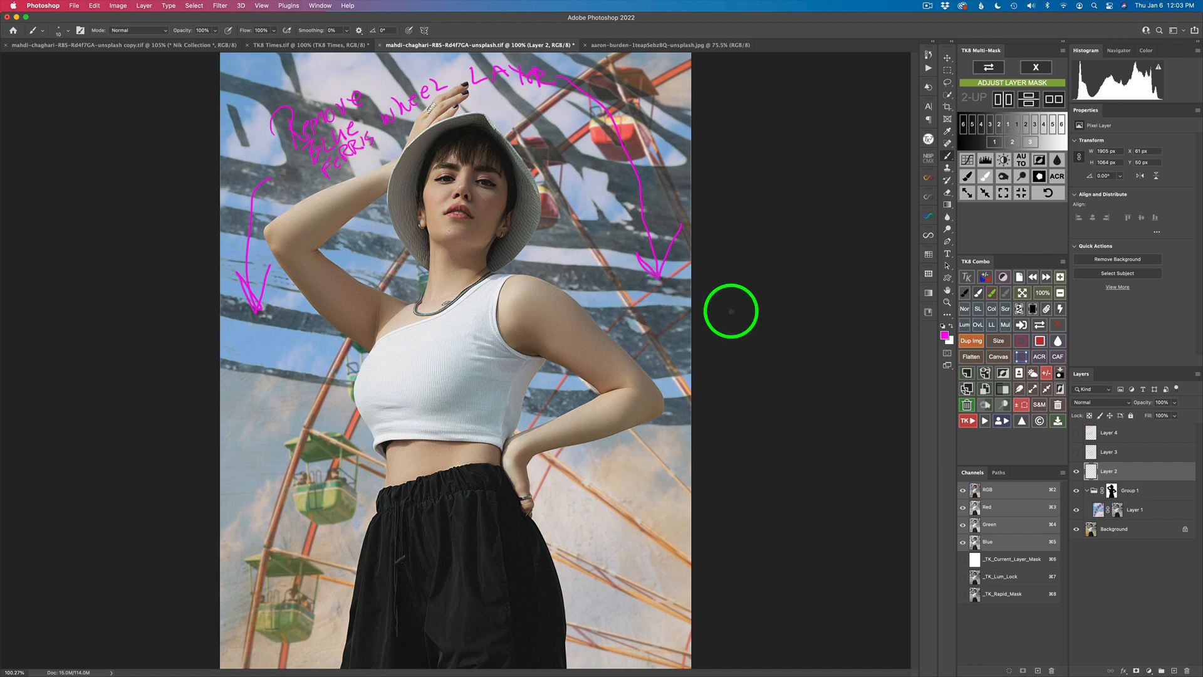
pyautogui.click(1077, 472)
pyautogui.click(1077, 452)
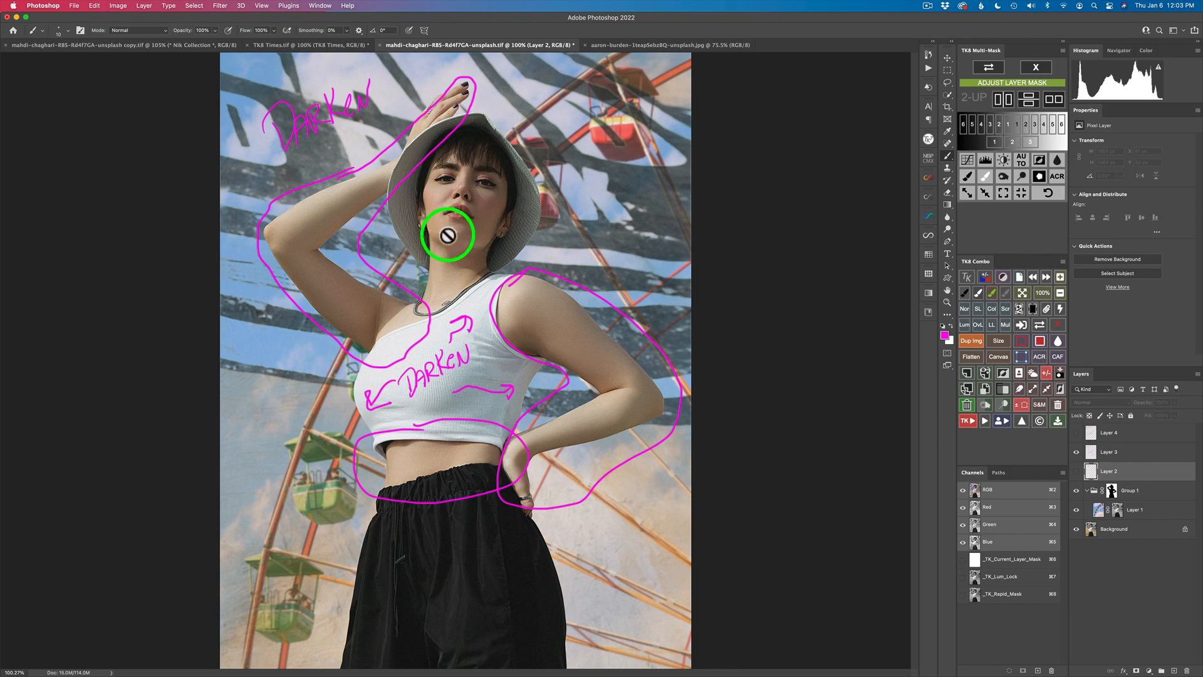
# Step: Circle the woman's face on Layer 3 and label it LIGHTEN, then switch visibility from Layer 3 to Layer 4
pyautogui.click(1110, 454)
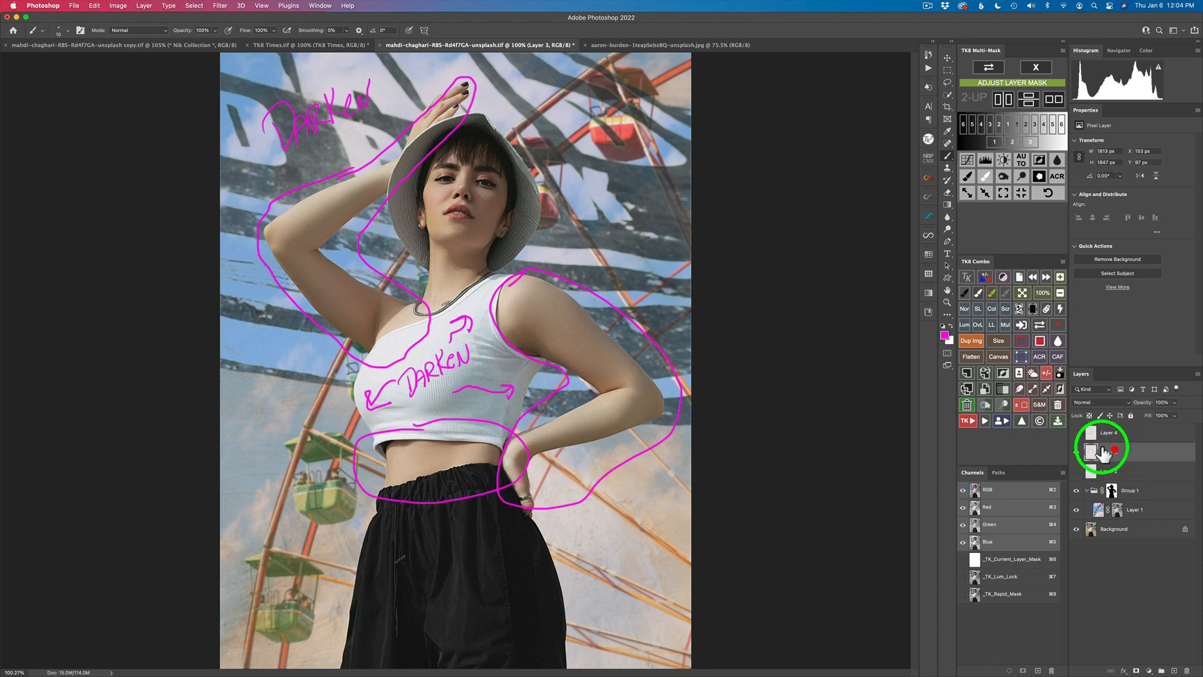
pyautogui.moveTo(442, 232)
pyautogui.mouseDown()
pyautogui.moveTo(472, 211)
pyautogui.moveTo(489, 215)
pyautogui.moveTo(498, 190)
pyautogui.mouseUp()
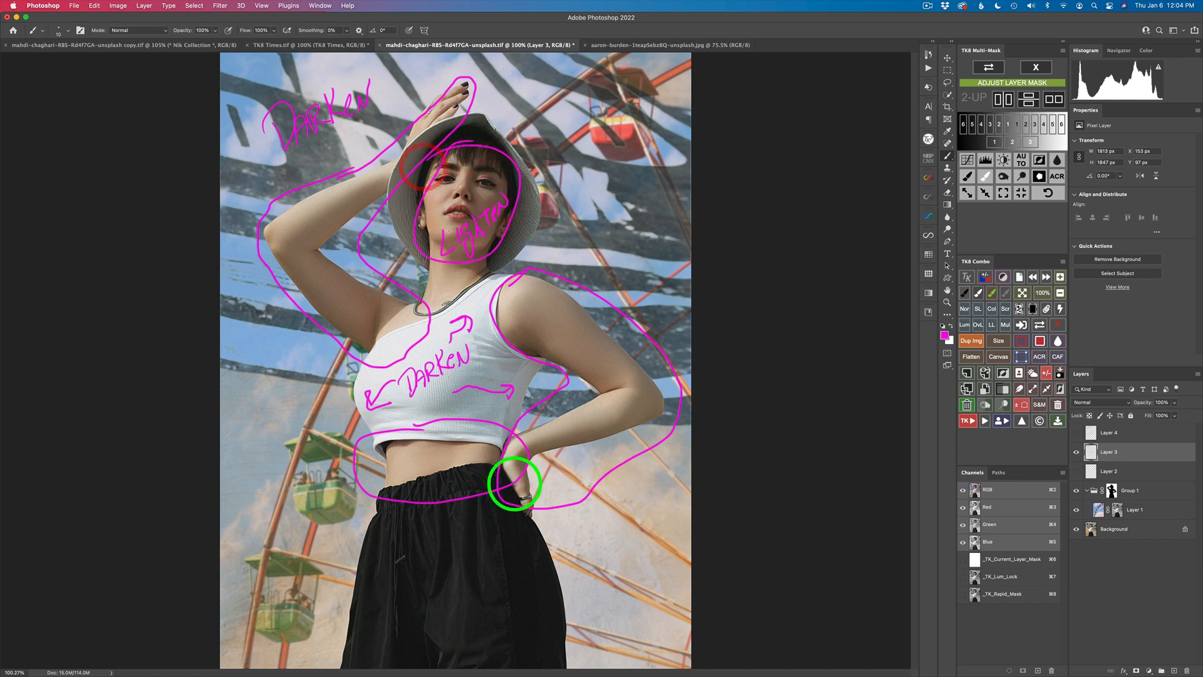
pyautogui.click(1077, 452)
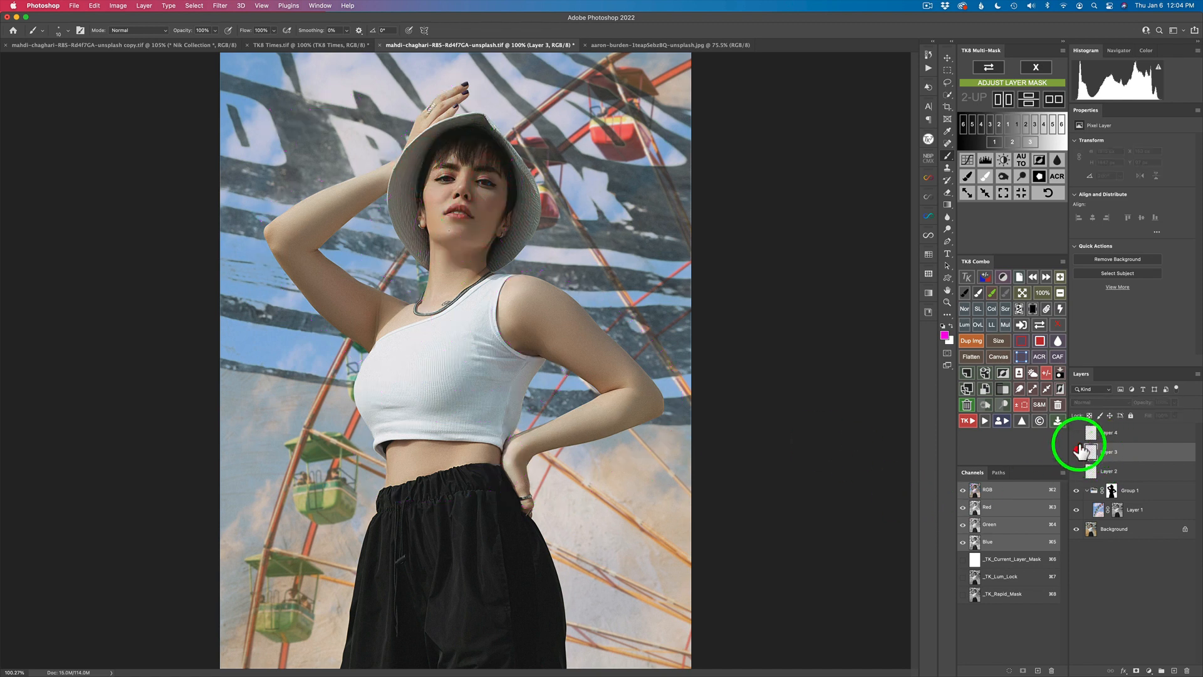
pyautogui.click(1077, 432)
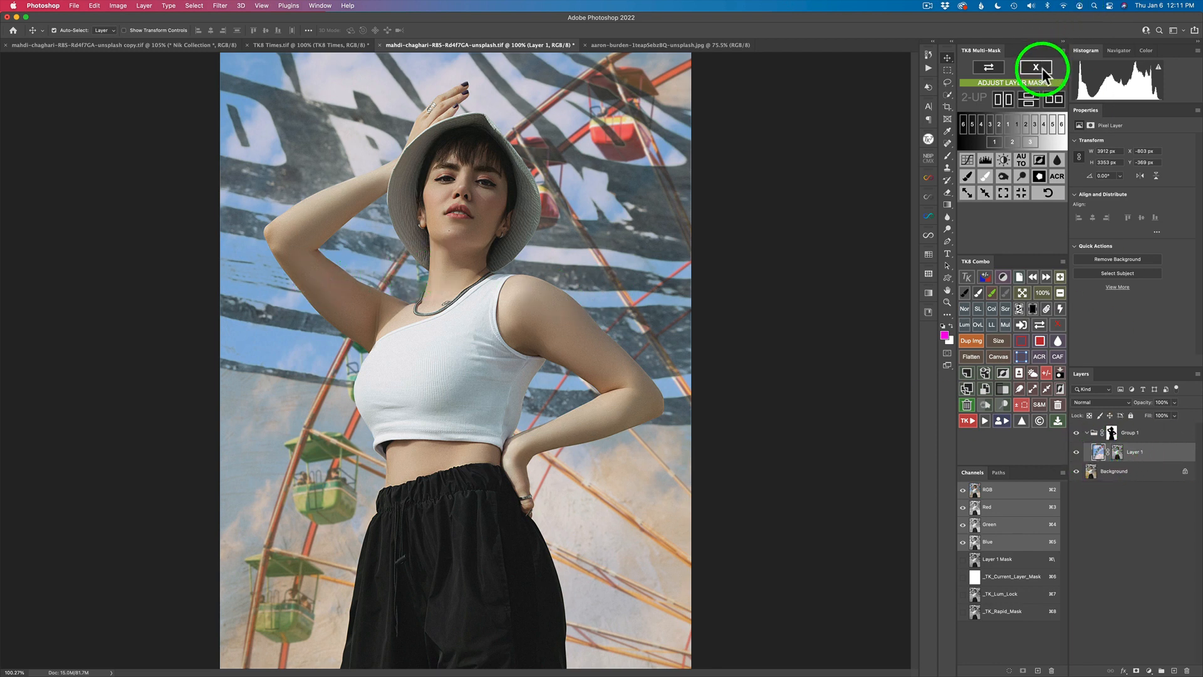
# Step: Add a Hue/Saturation adjustment above Layer 1 inside the group and clip it to Layer 1
pyautogui.click(1038, 67)
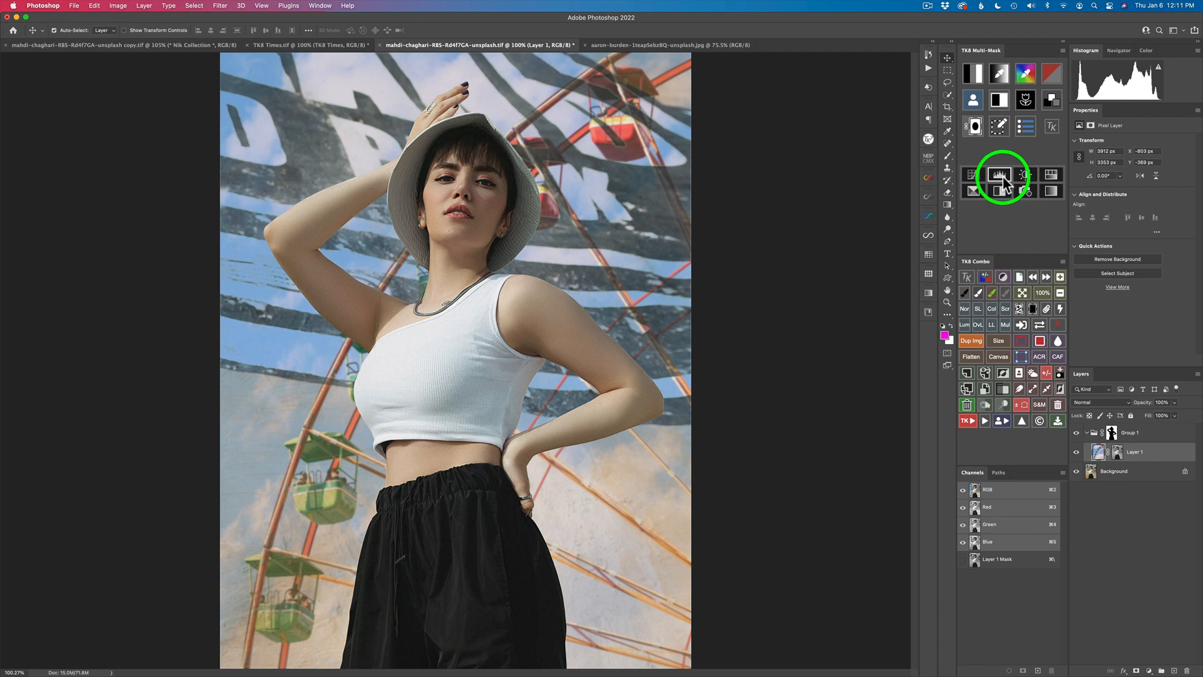
pyautogui.click(1052, 175)
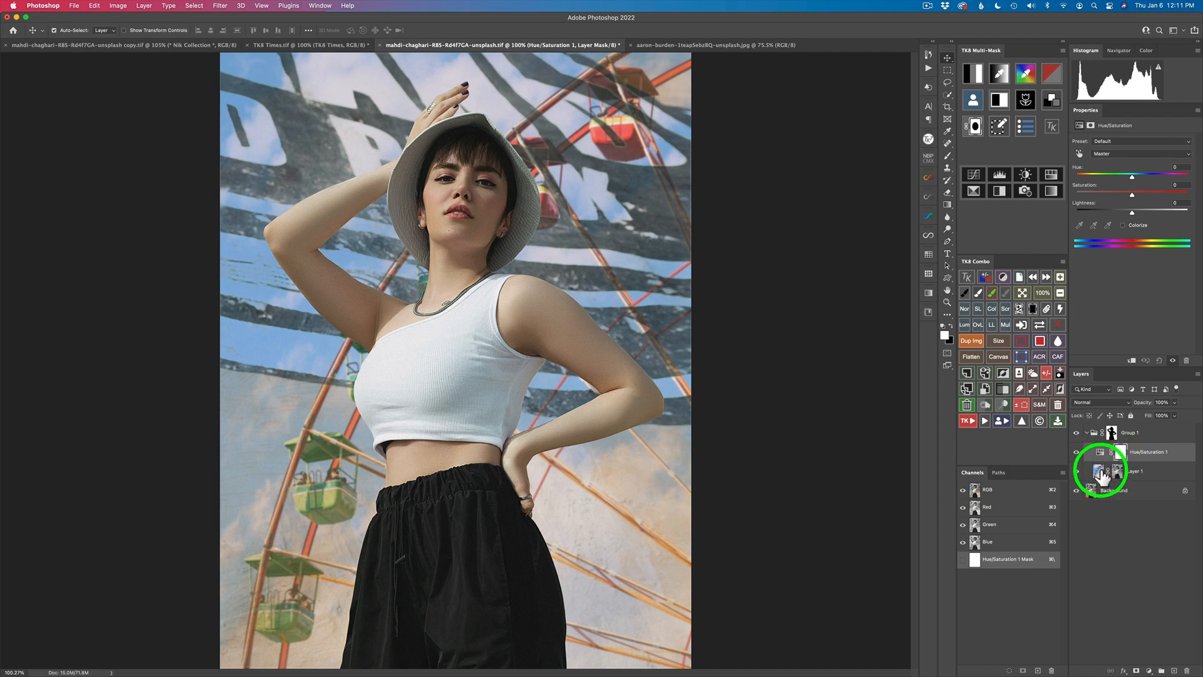
pyautogui.click(1047, 310)
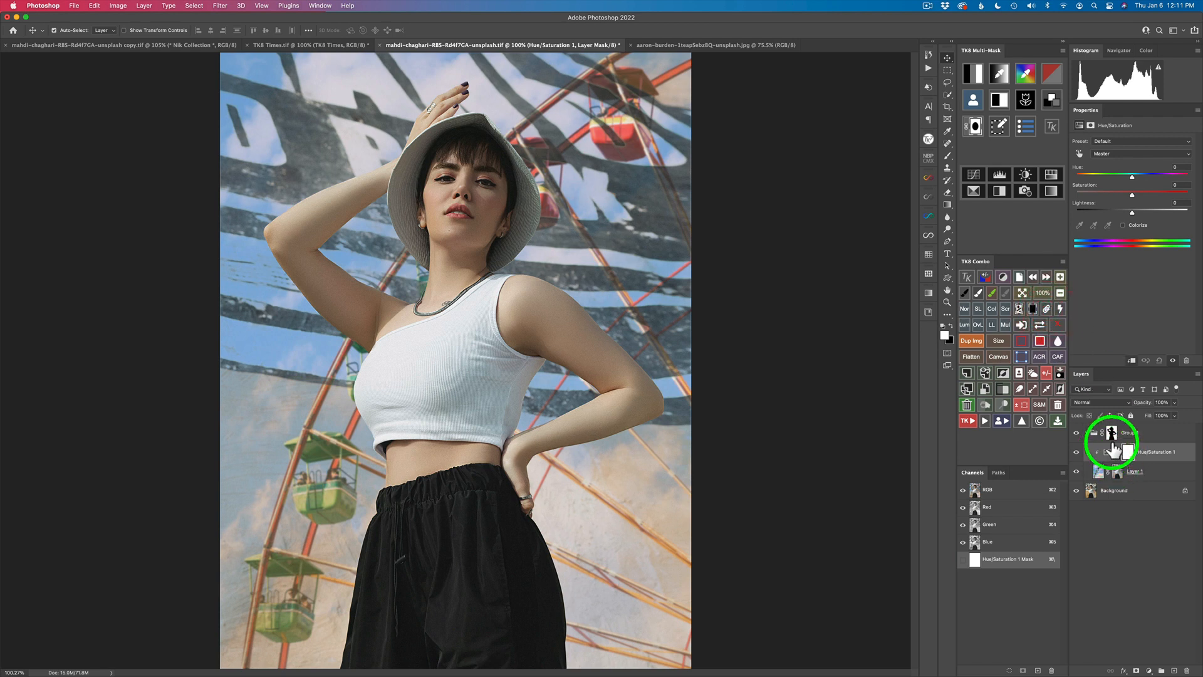
# Step: Set the saturation of both the Cyans and the Blues to -100 in the Hue/Saturation adjustment
pyautogui.click(1108, 153)
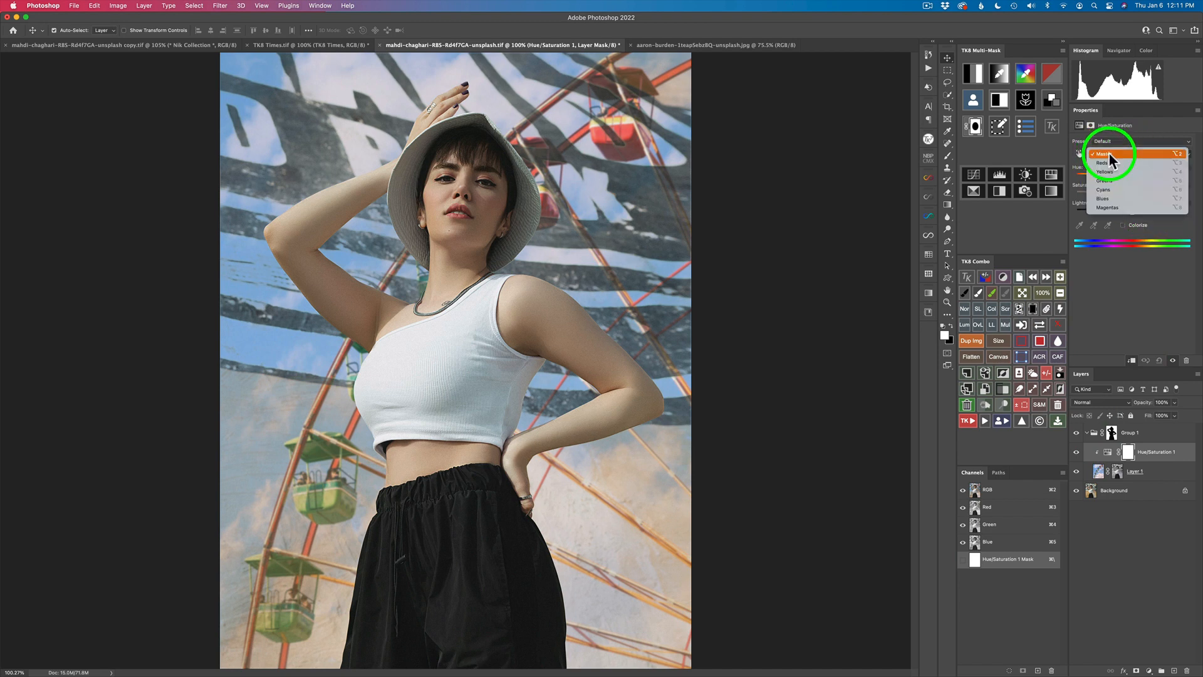
pyautogui.click(1112, 190)
pyautogui.moveTo(1133, 193); pyautogui.dragTo(1122, 193)
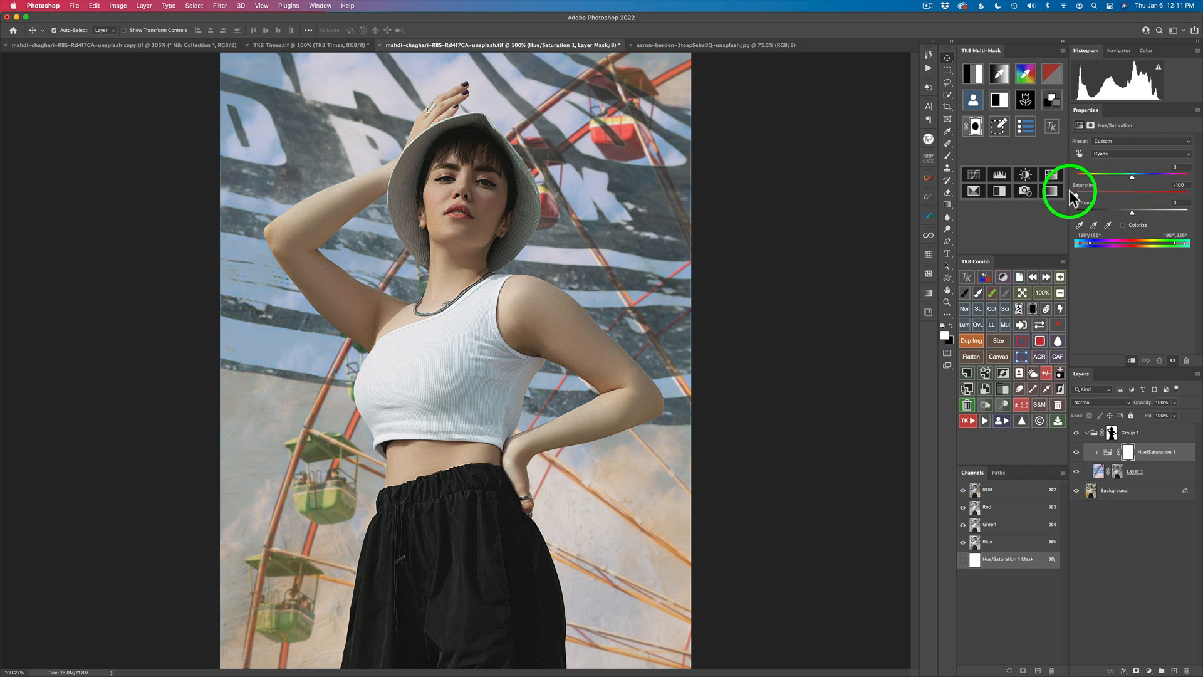
pyautogui.click(1142, 154)
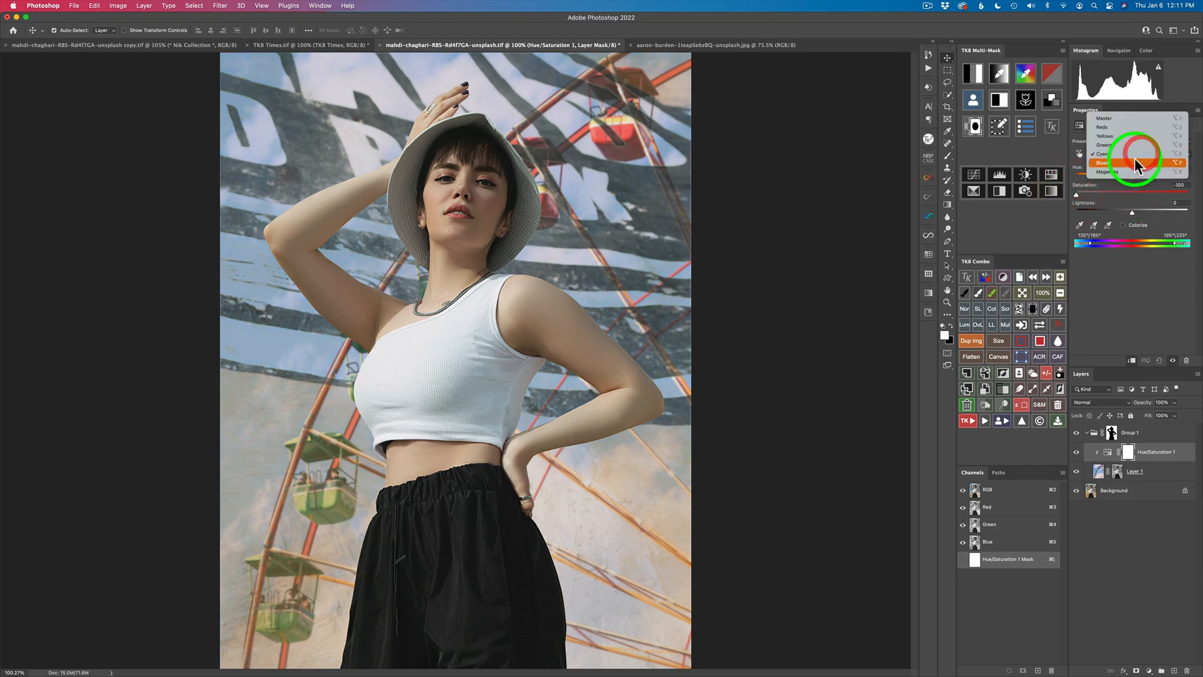
pyautogui.click(1132, 163)
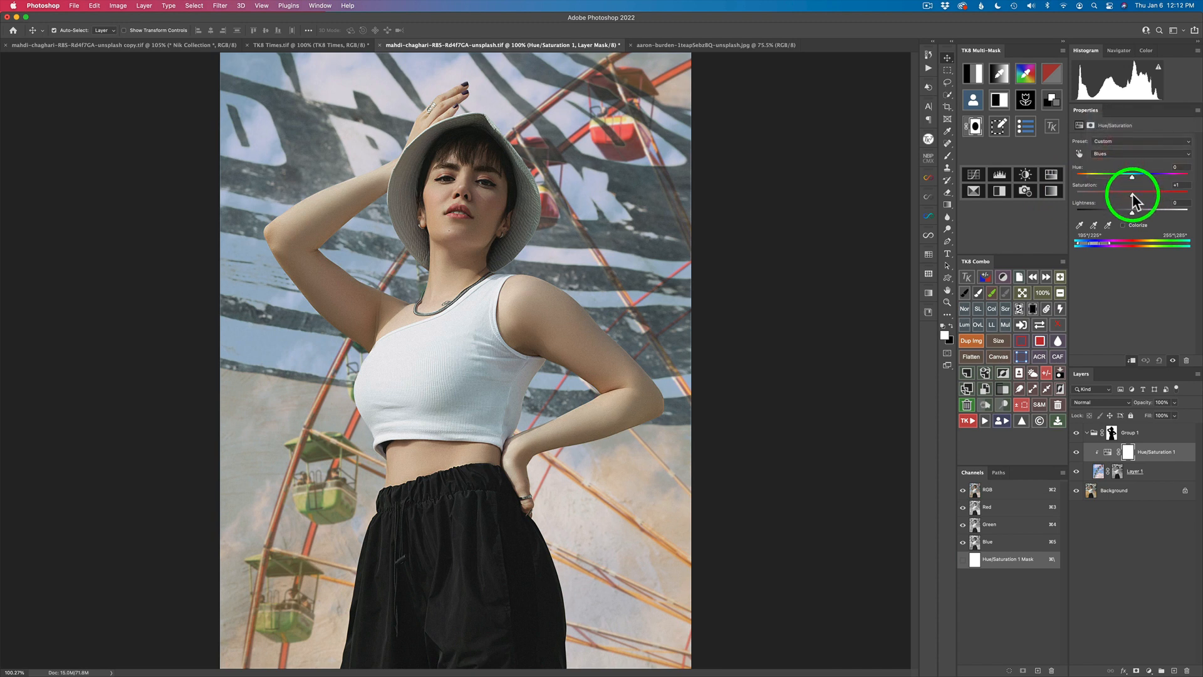
pyautogui.moveTo(1133, 194); pyautogui.dragTo(1052, 196)
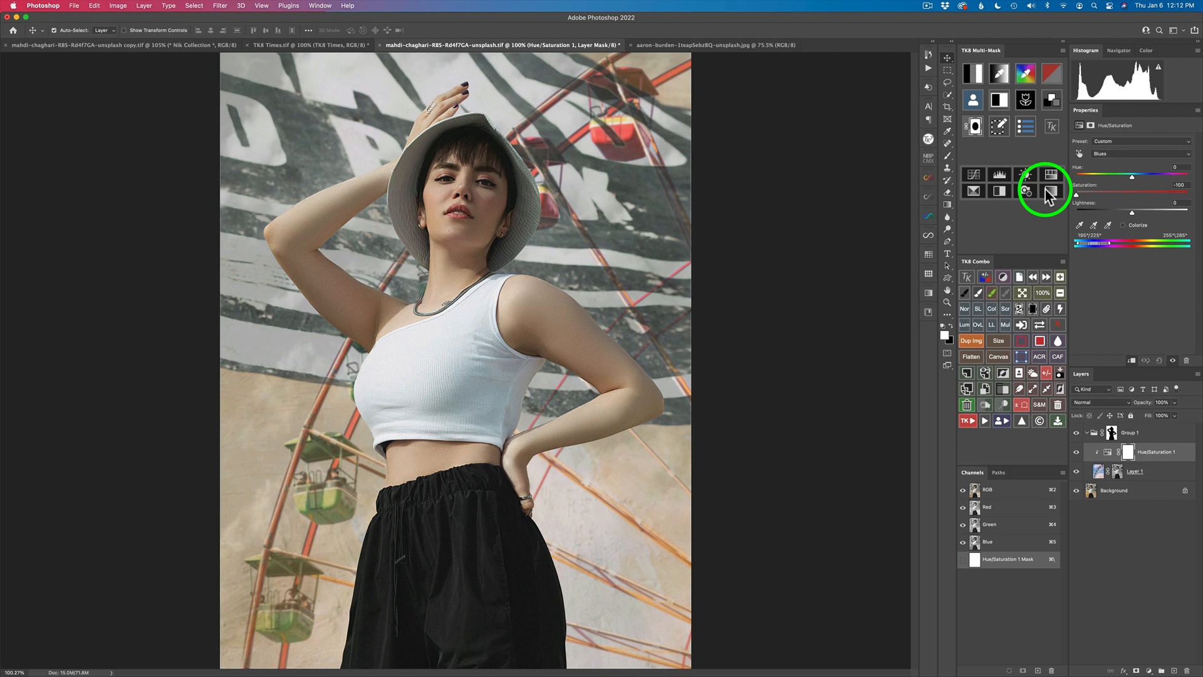
pyautogui.click(1048, 191)
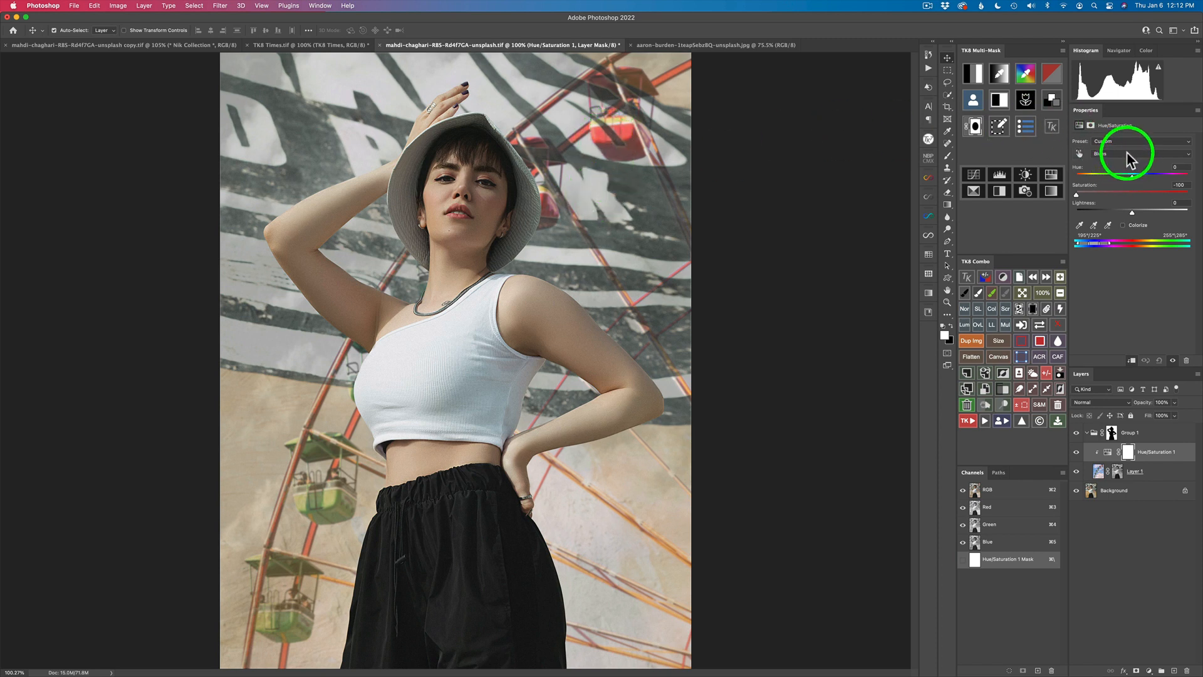
# Step: Set the Master saturation to +22 and toggle the Hue/Saturation layer off and on to compare
pyautogui.click(1126, 154)
pyautogui.click(1121, 109)
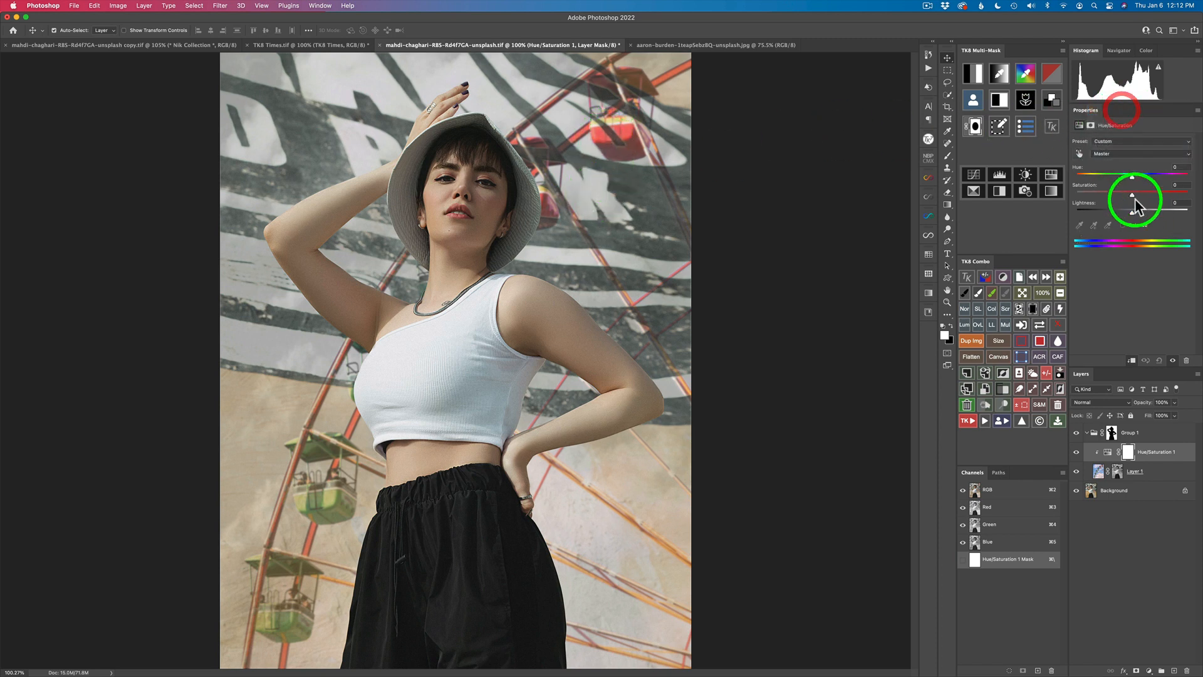
pyautogui.moveTo(1132, 193); pyautogui.dragTo(1144, 193)
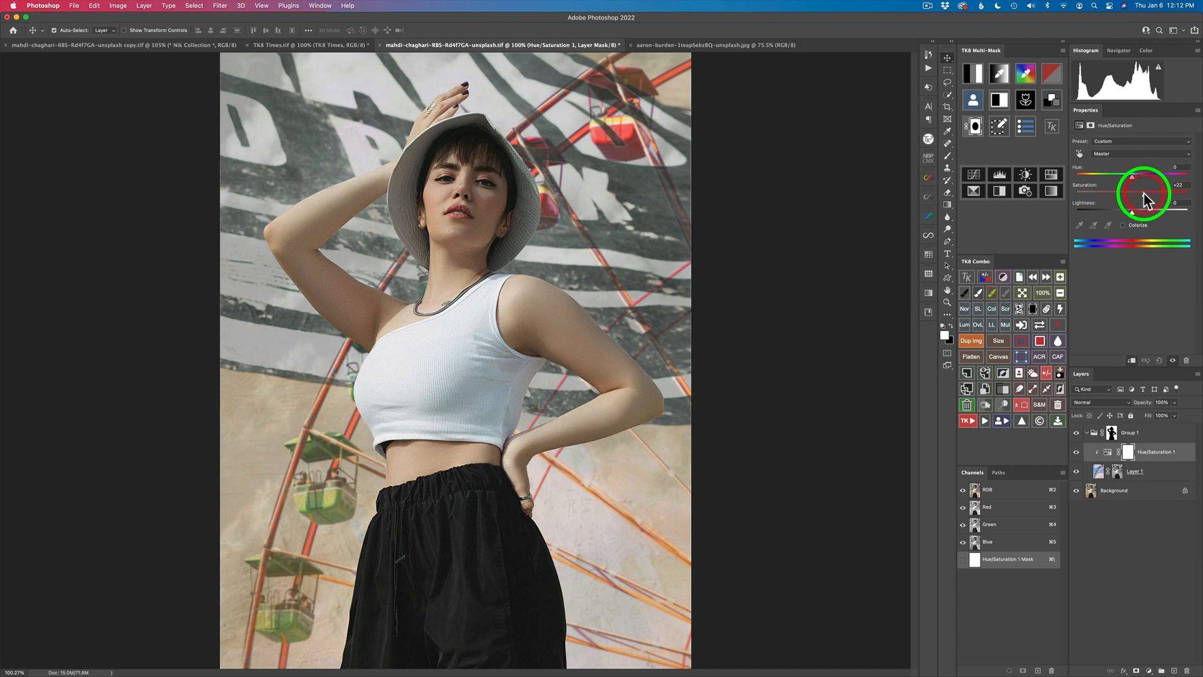
pyautogui.click(1077, 454)
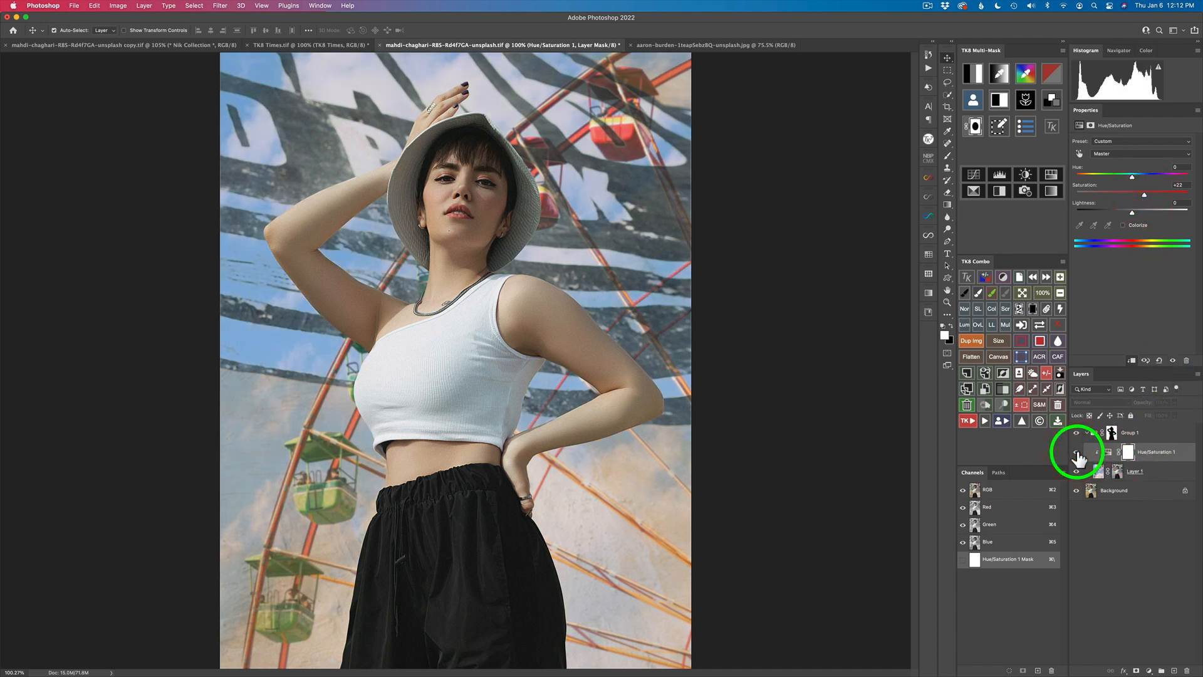
pyautogui.click(1077, 454)
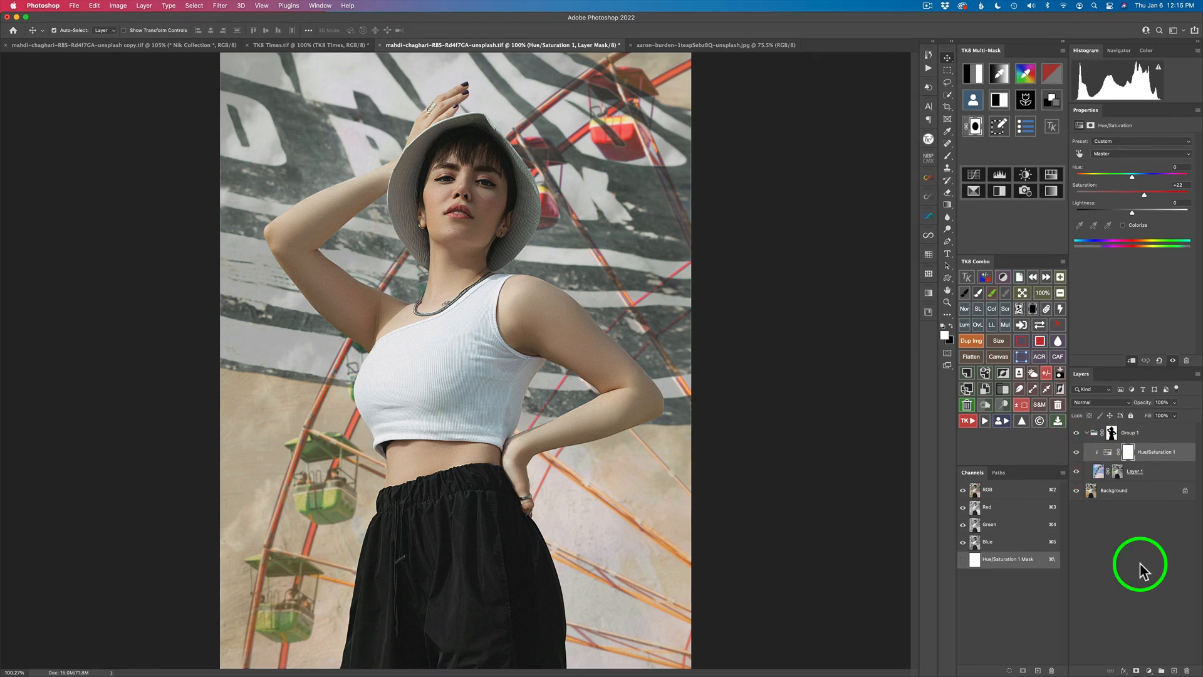
# Step: Collapse Group 1 and add a TK8 Color Grading layer above it
pyautogui.click(1087, 432)
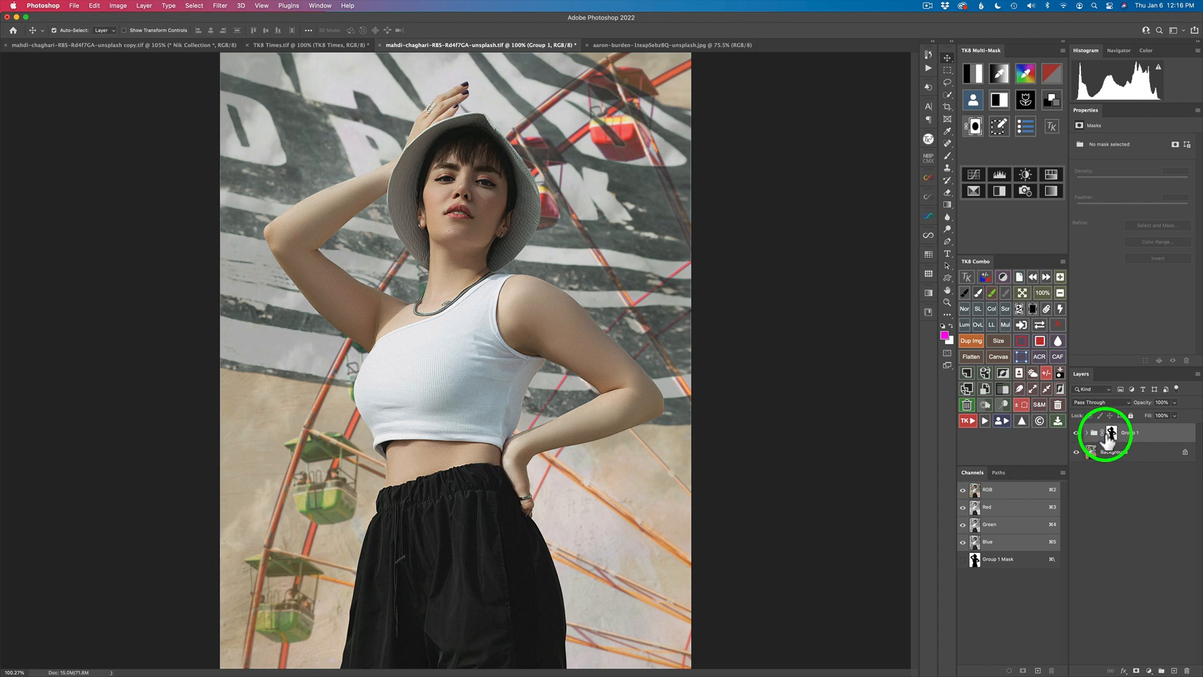
pyautogui.click(1053, 99)
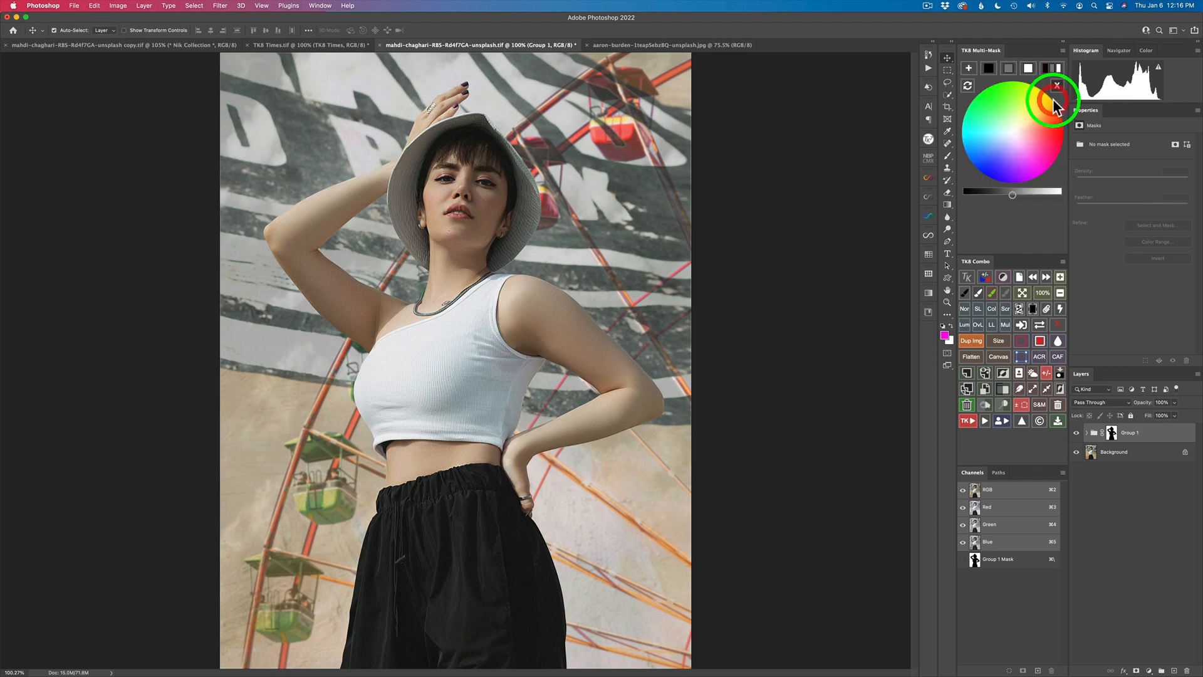
pyautogui.click(969, 69)
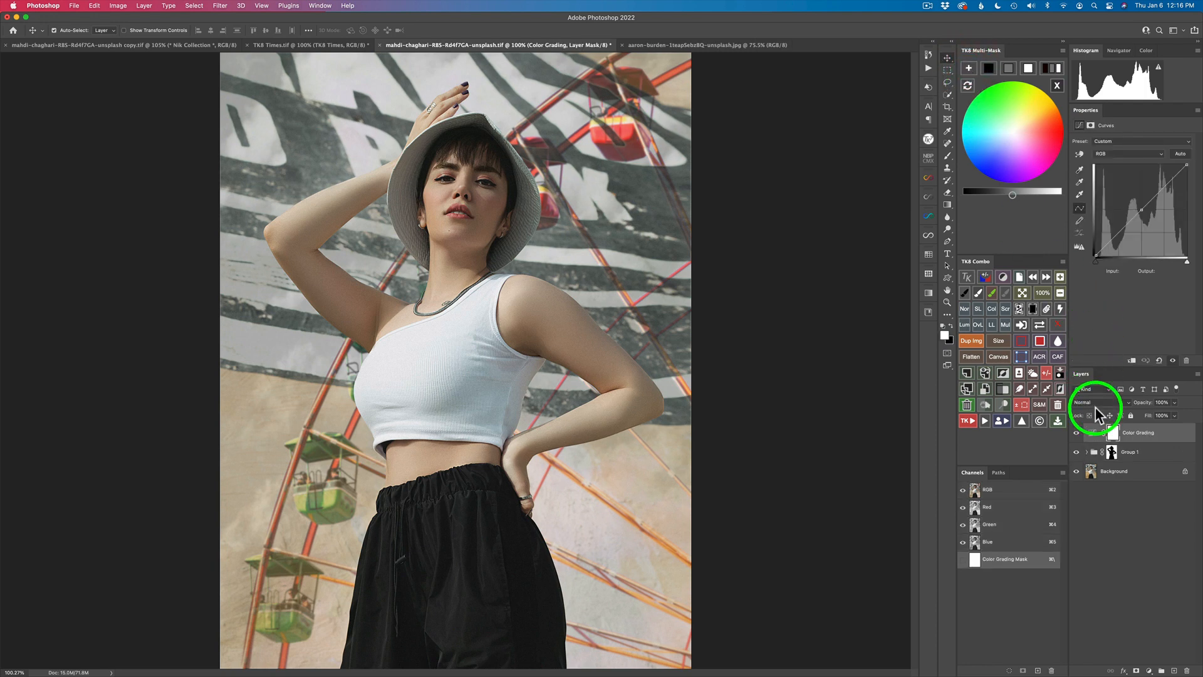
# Step: Shift the midtones of the Color Grading layer toward warm orange and brighten them slightly
pyautogui.click(1010, 71)
pyautogui.click(1013, 133)
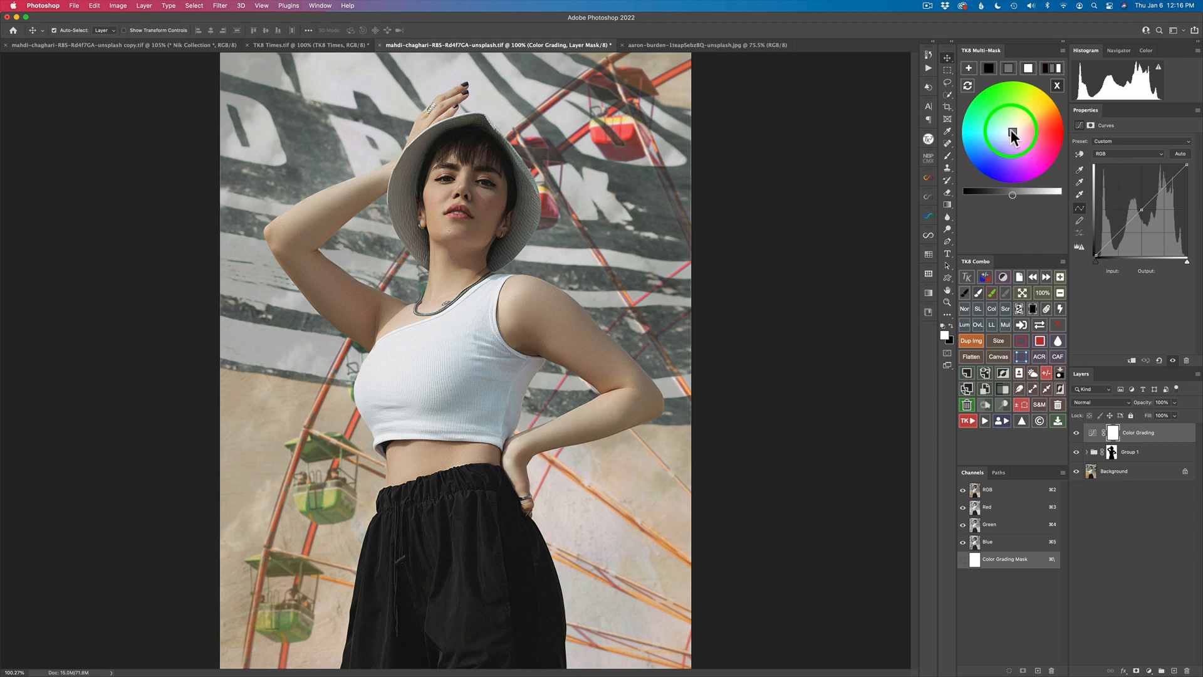
pyautogui.moveTo(1011, 130); pyautogui.dragTo(1038, 118)
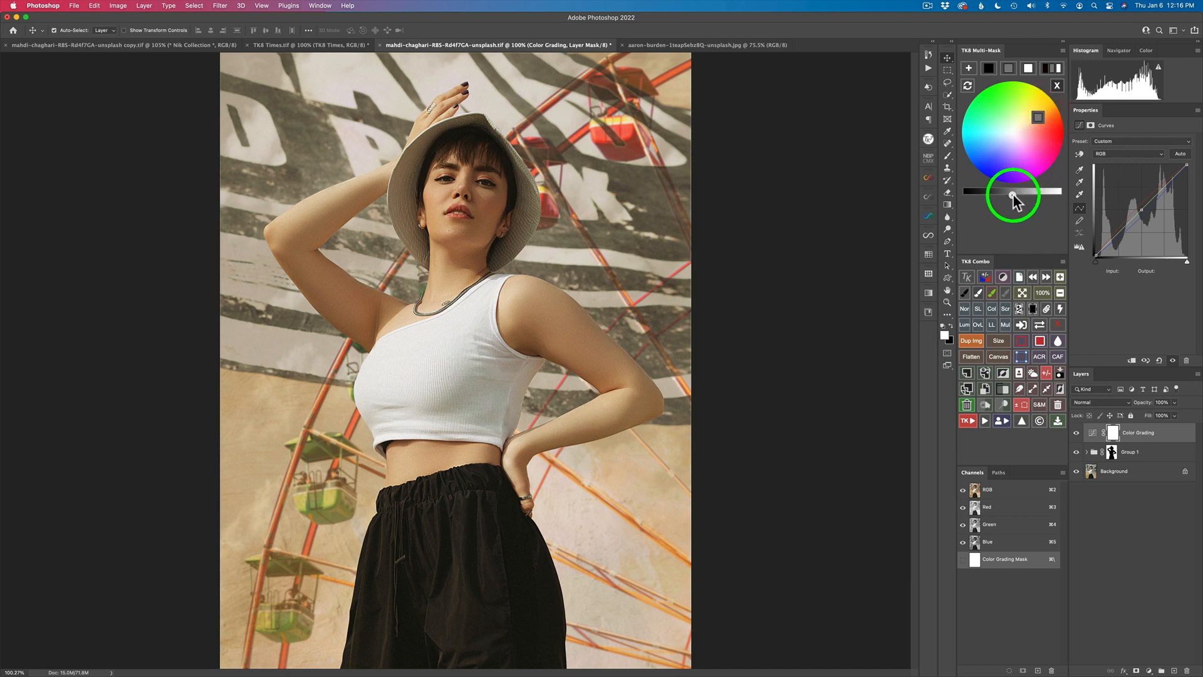
pyautogui.moveTo(1013, 196); pyautogui.dragTo(1015, 196)
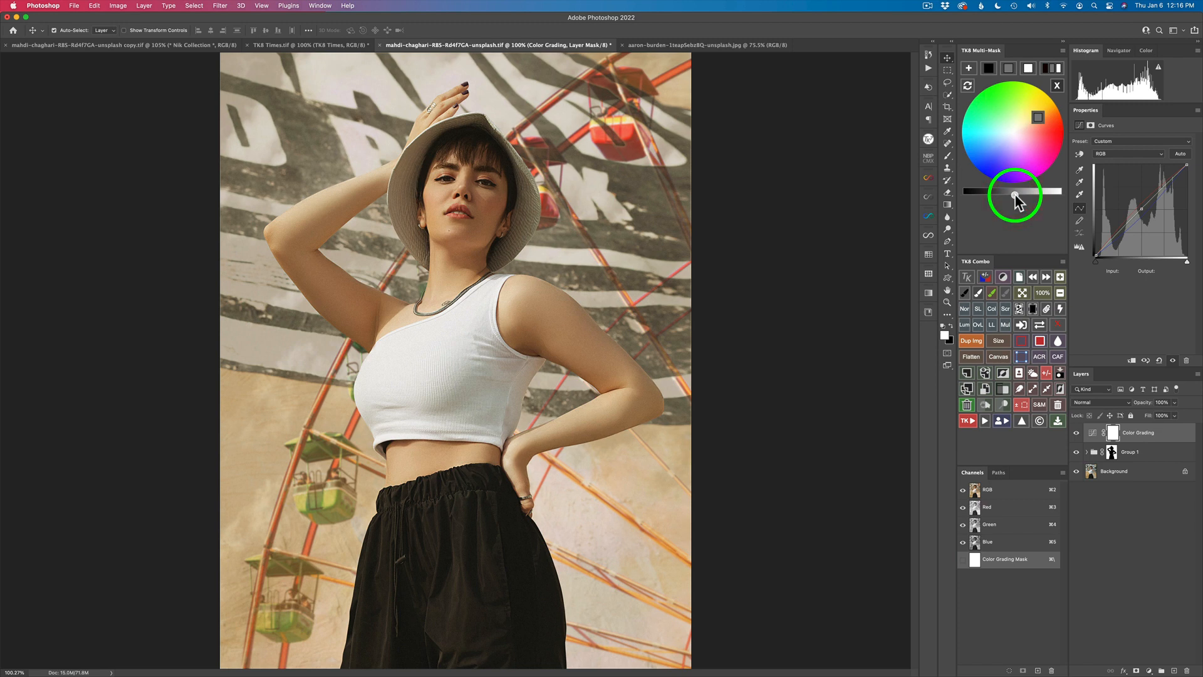
pyautogui.click(1015, 195)
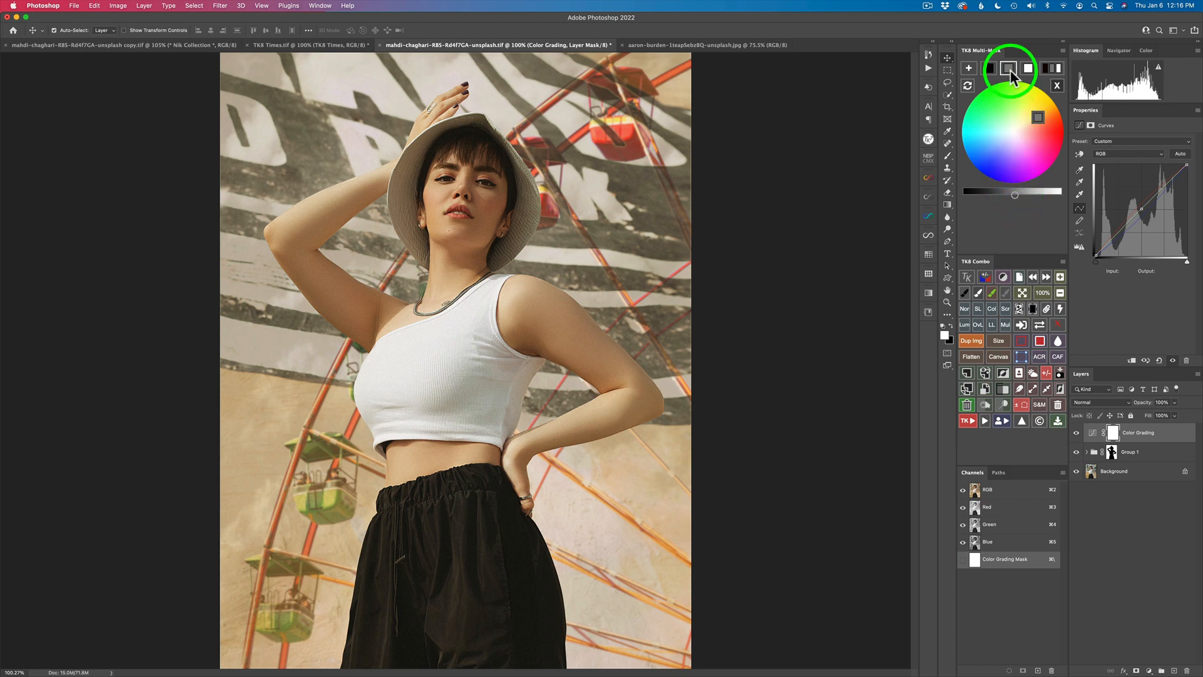
# Step: Lighten the shadows of the Color Grading layer slightly, then toggle the layer off and on to compare
pyautogui.click(988, 68)
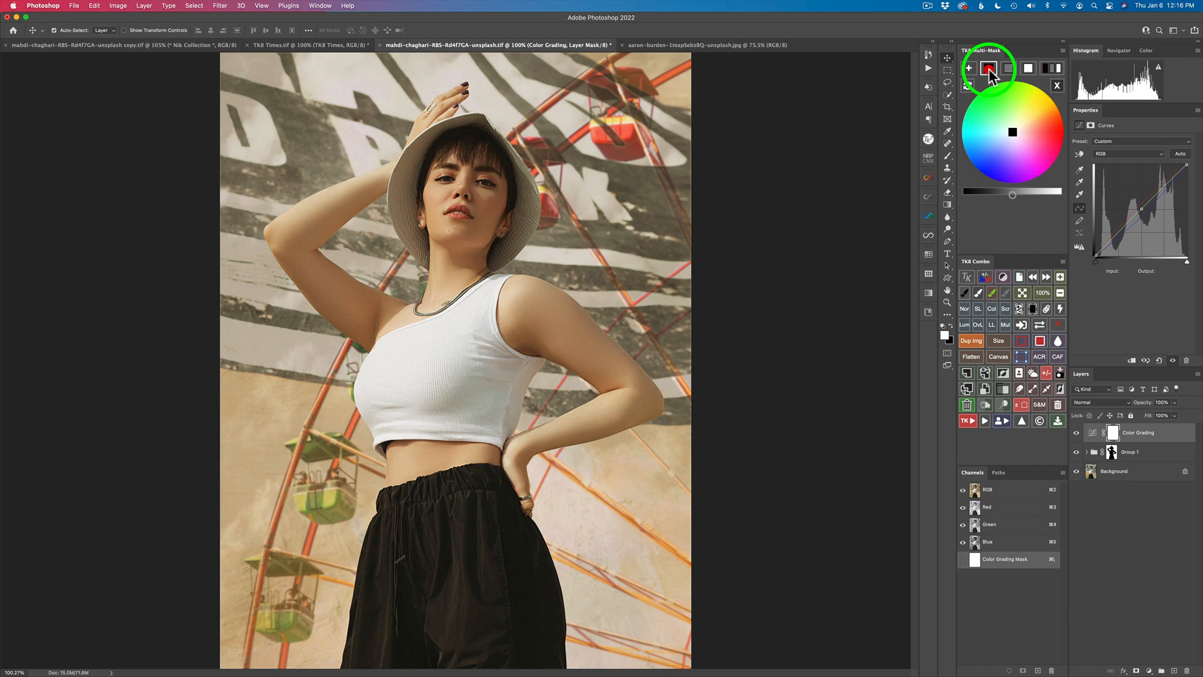
pyautogui.click(1018, 195)
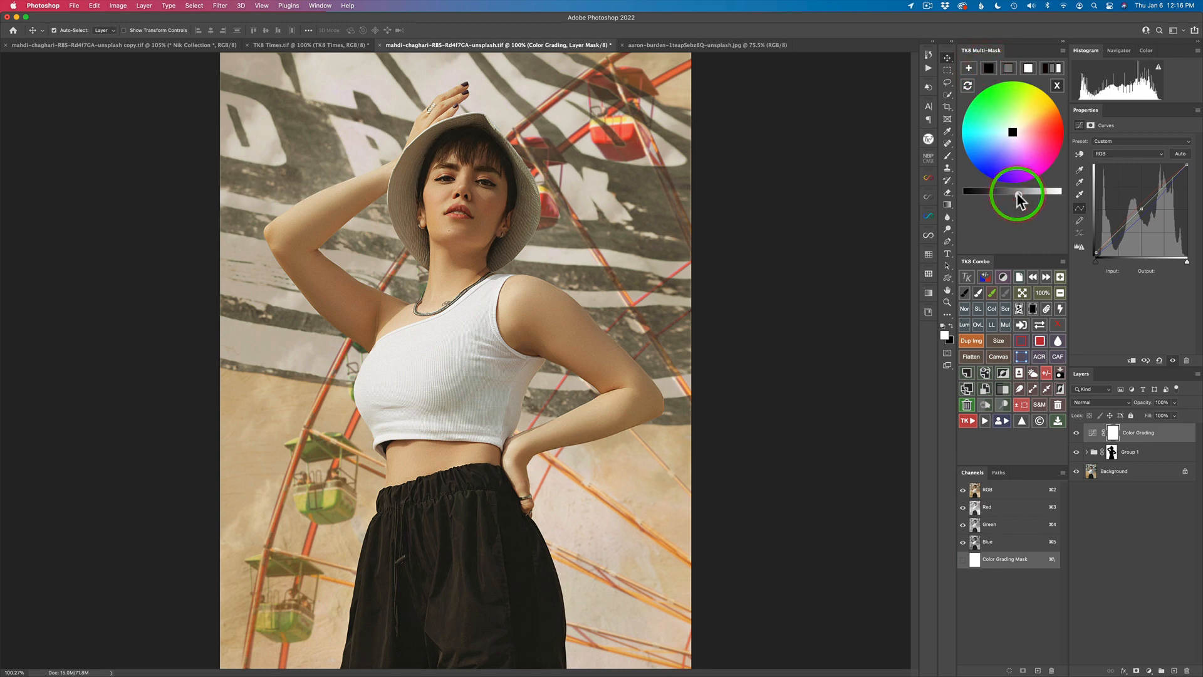
pyautogui.click(1019, 195)
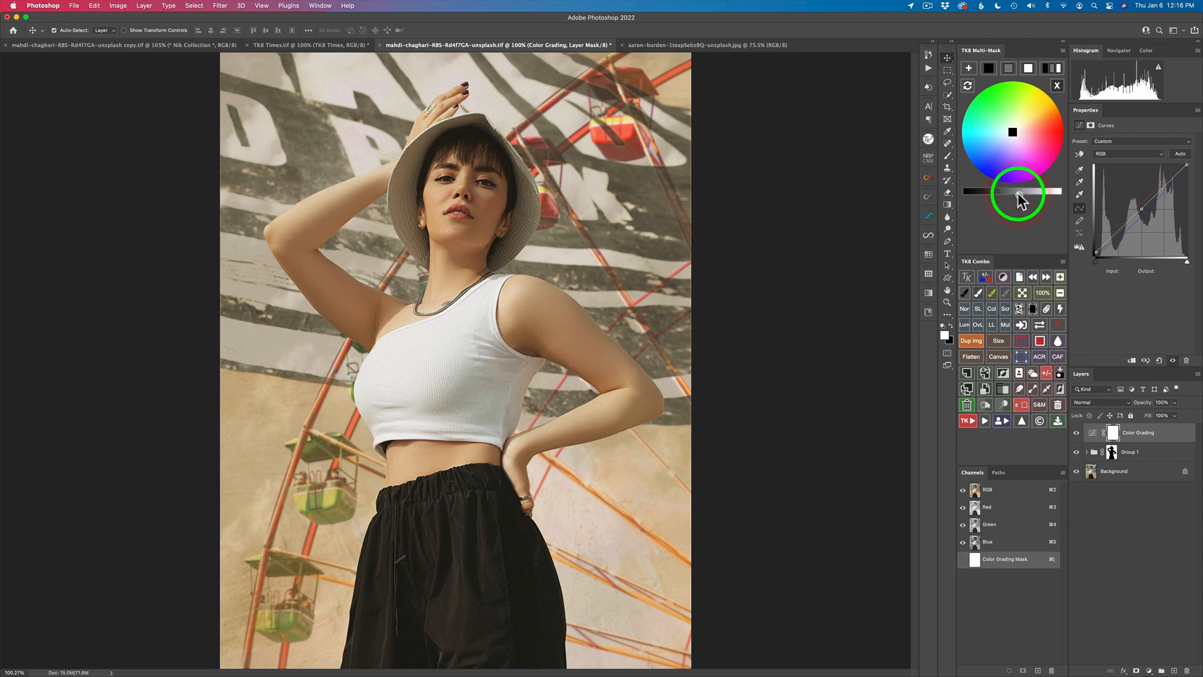
pyautogui.click(1019, 195)
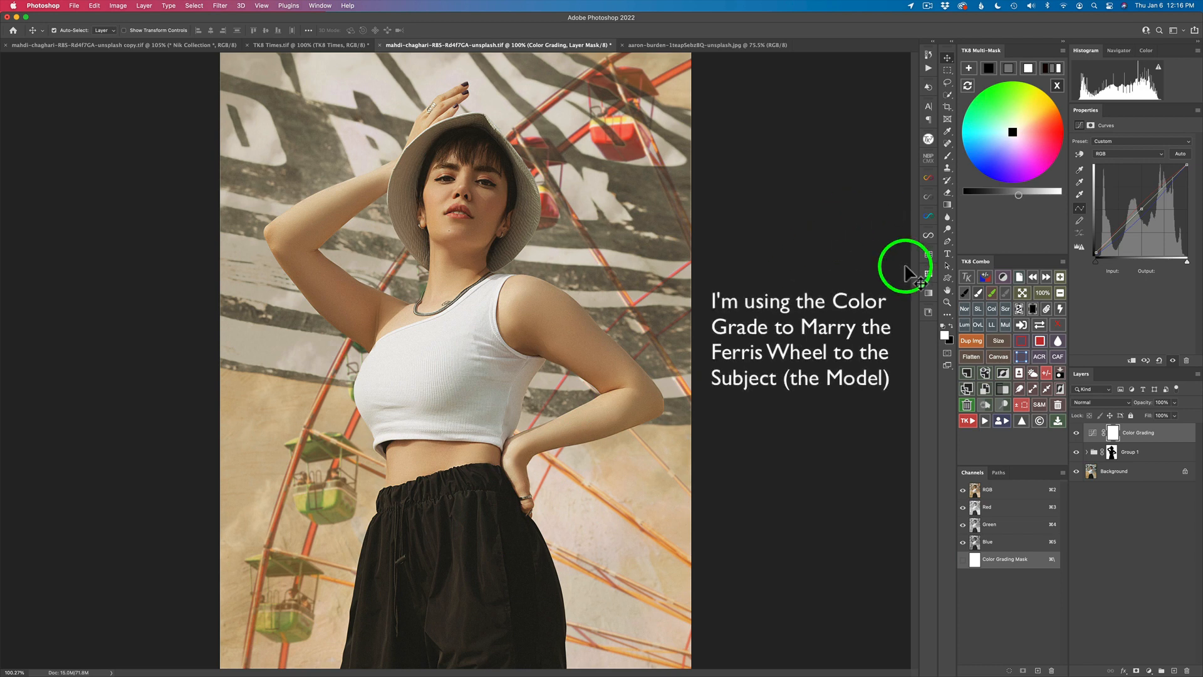
pyautogui.click(1077, 434)
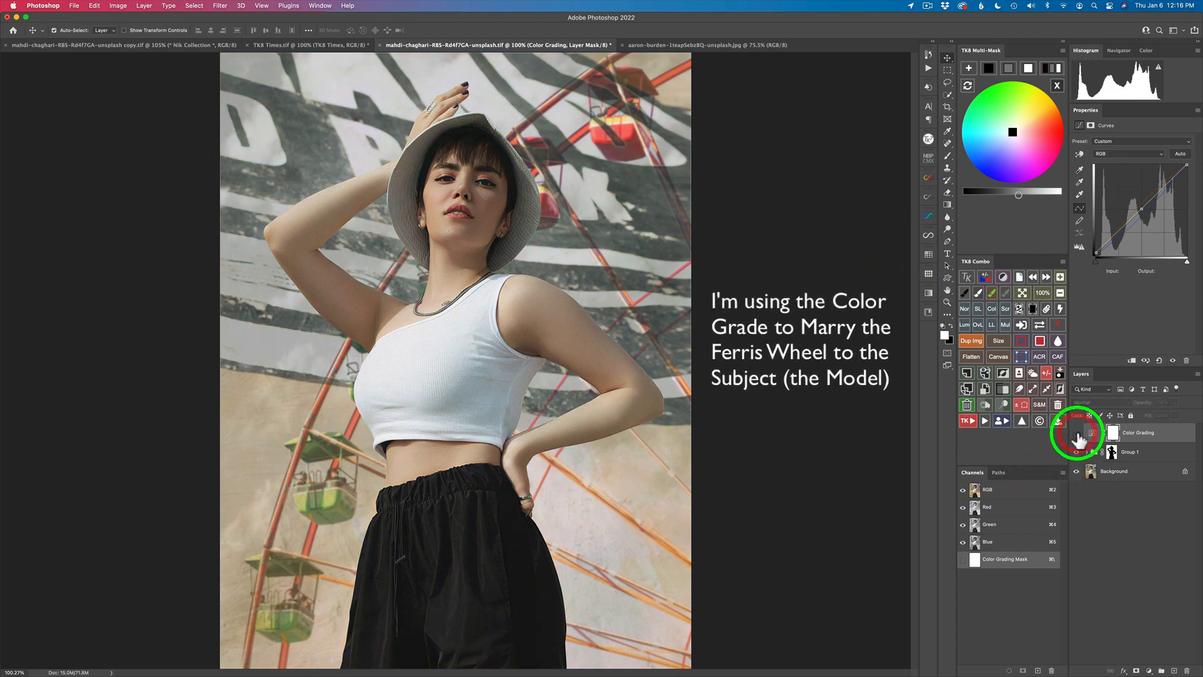
pyautogui.click(1078, 434)
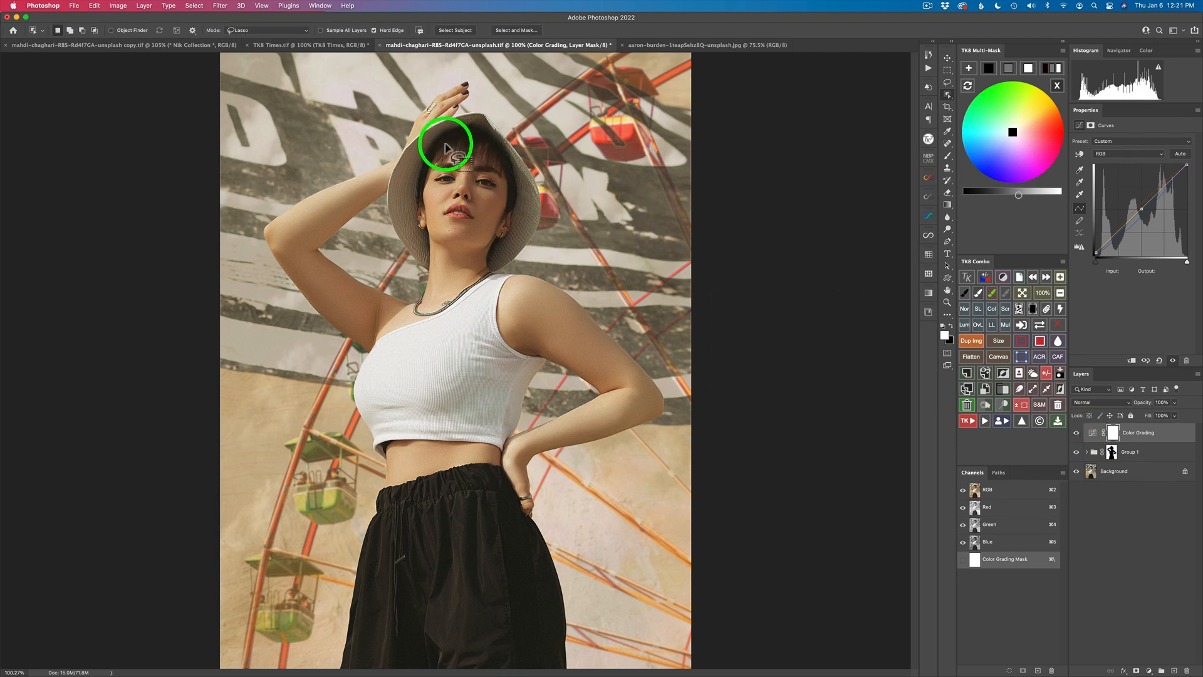
# Step: Select the woman's face and neck with the Object Selection lasso and generate a TK8 mask from the active selection
pyautogui.moveTo(435, 152)
pyautogui.mouseDown()
pyautogui.moveTo(418, 212)
pyautogui.moveTo(427, 245)
pyautogui.moveTo(449, 267)
pyautogui.moveTo(481, 268)
pyautogui.moveTo(511, 224)
pyautogui.moveTo(517, 174)
pyautogui.moveTo(493, 137)
pyautogui.moveTo(435, 153)
pyautogui.mouseUp()
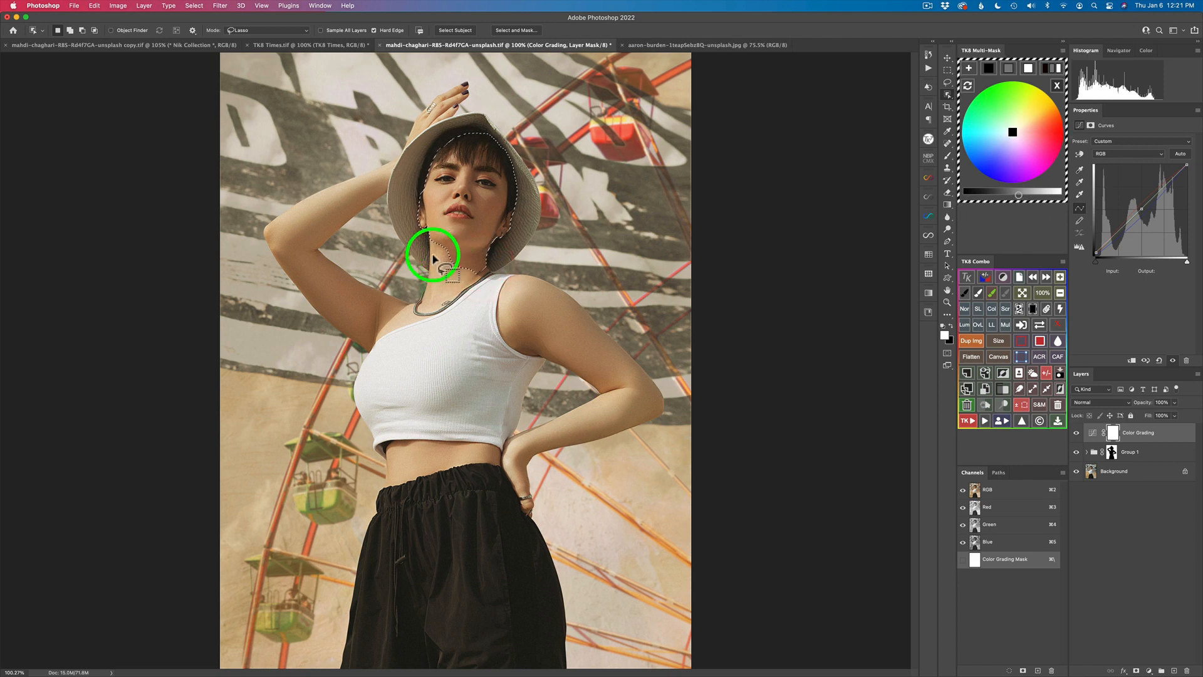
pyautogui.click(1058, 86)
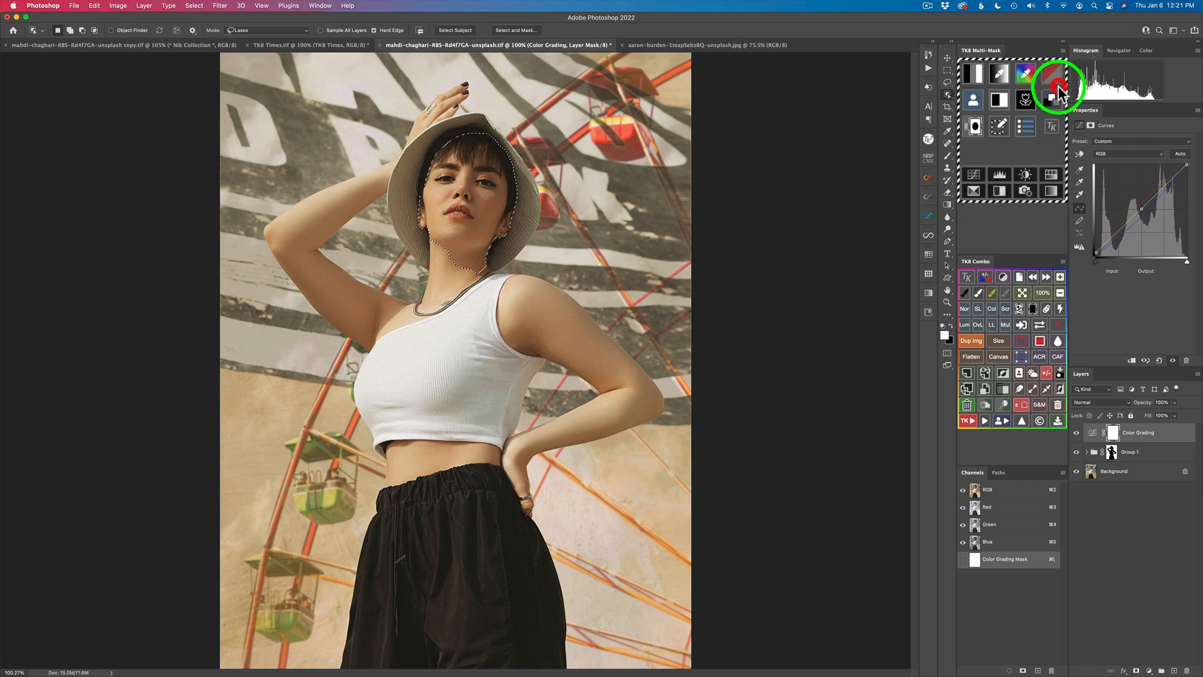
pyautogui.click(975, 100)
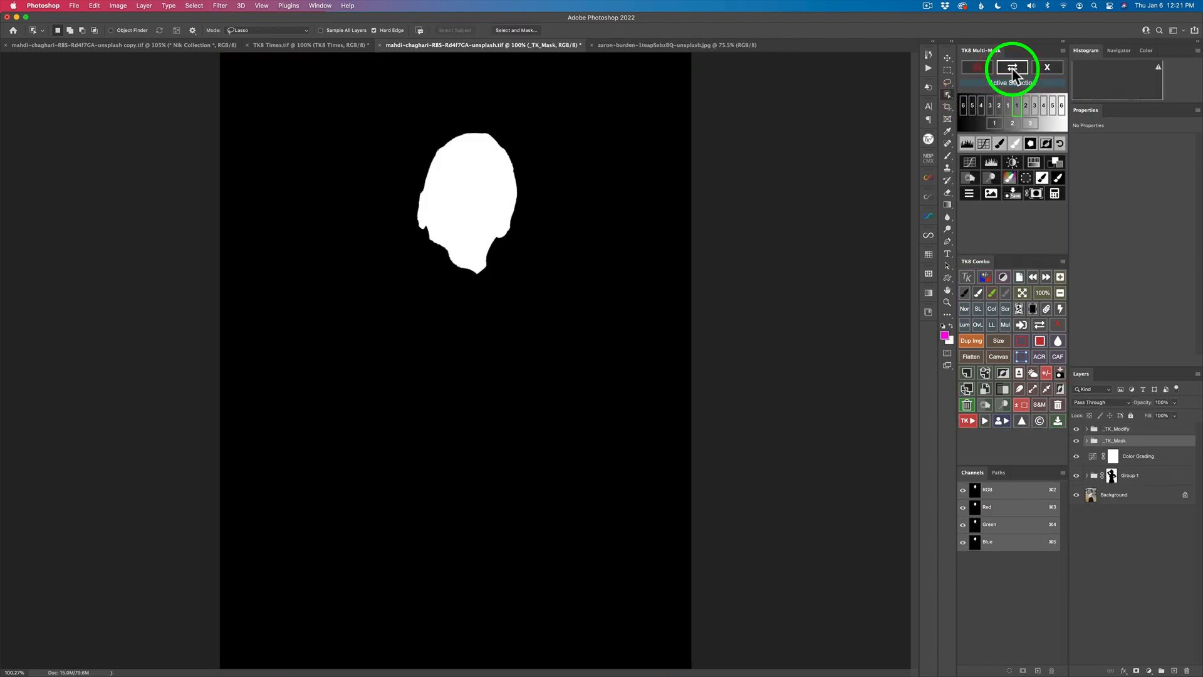
# Step: Multiply the face mask by the Lights 1 luminosity mask and output the calculated mask to a new Color Grading layer
pyautogui.click(1057, 198)
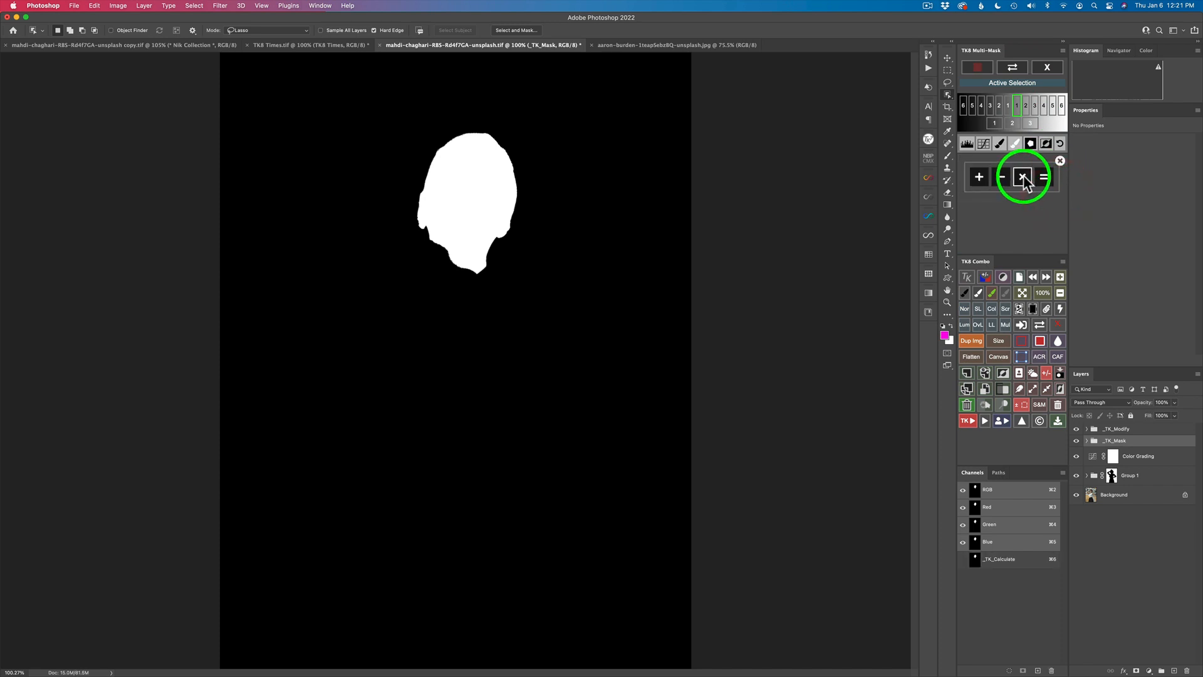
pyautogui.click(1024, 178)
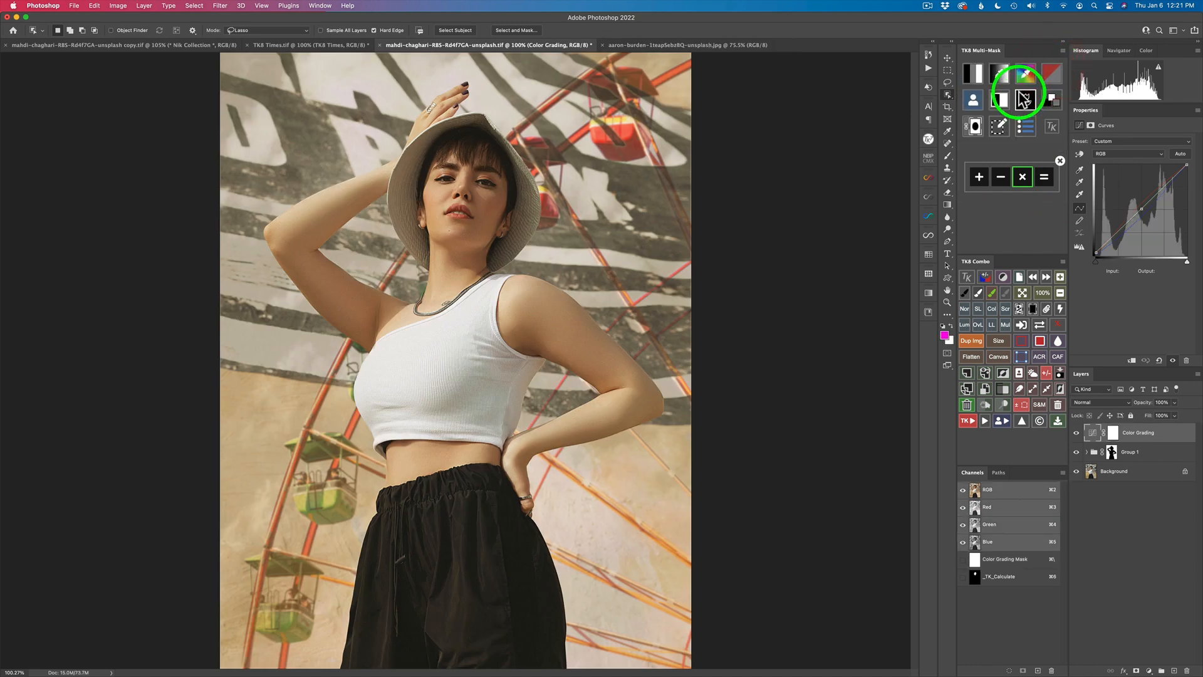
pyautogui.click(971, 73)
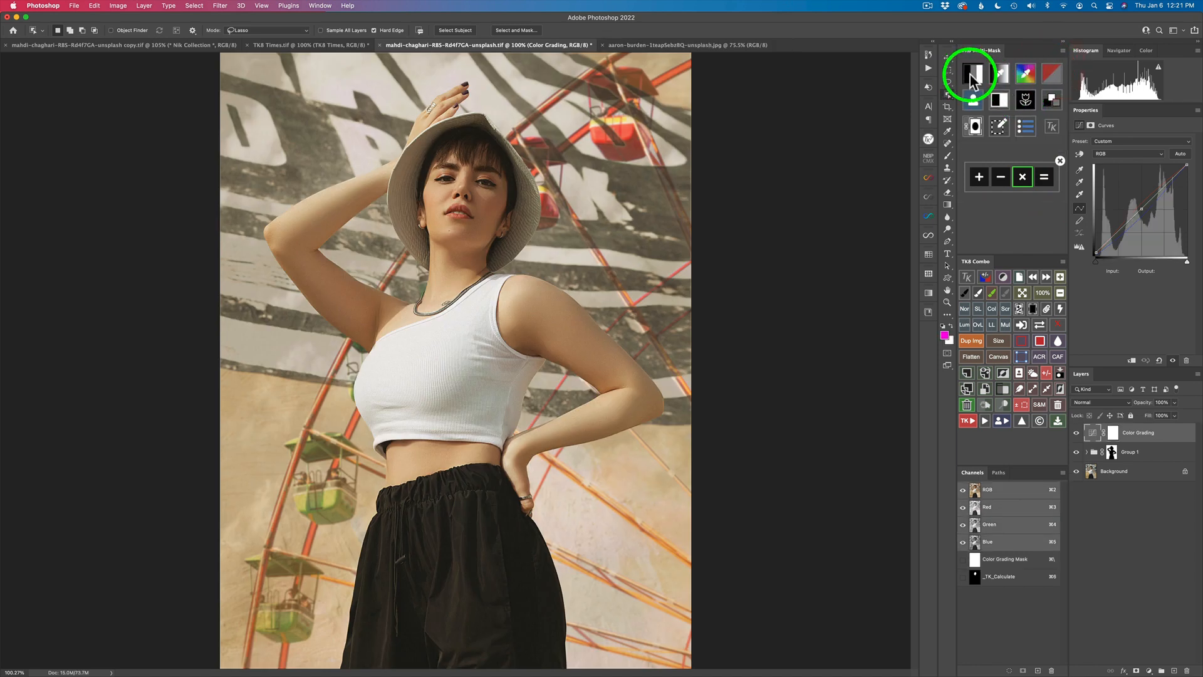
pyautogui.click(1017, 110)
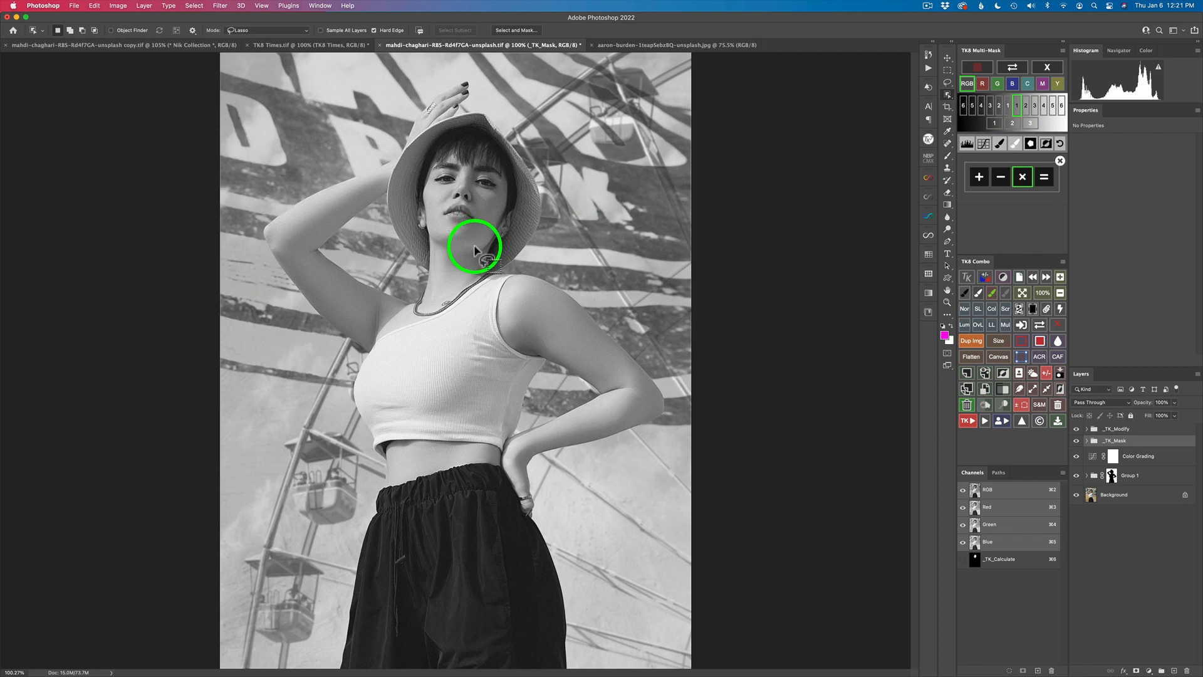
pyautogui.click(1045, 179)
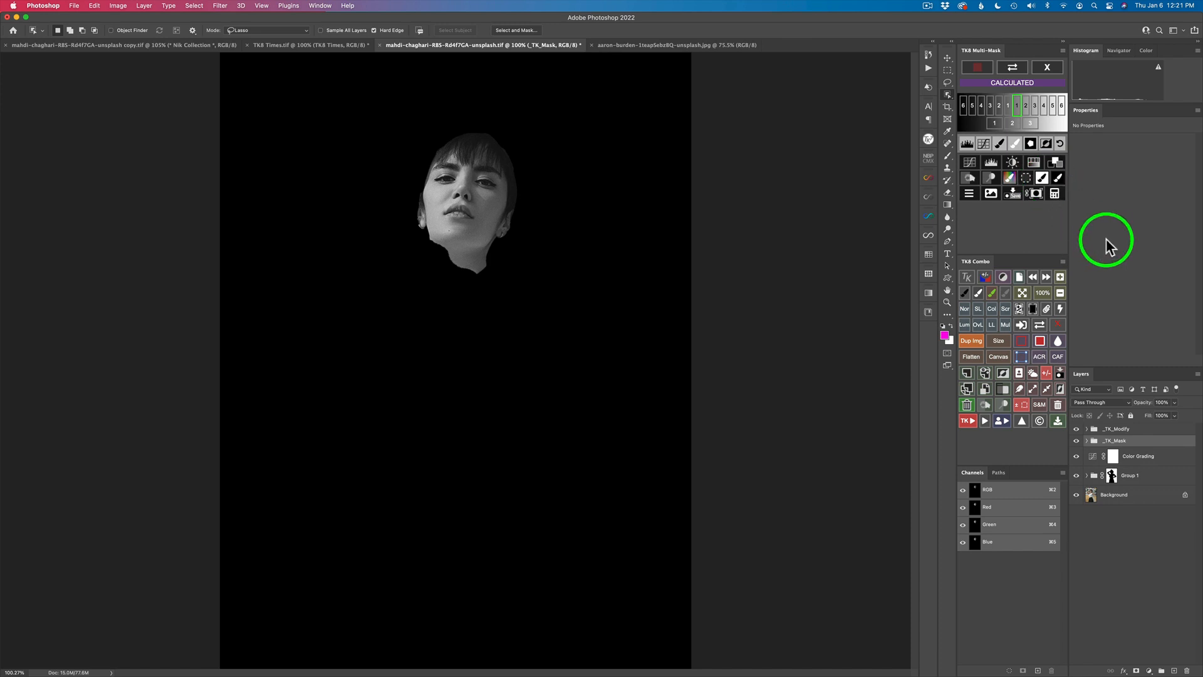
pyautogui.click(1057, 165)
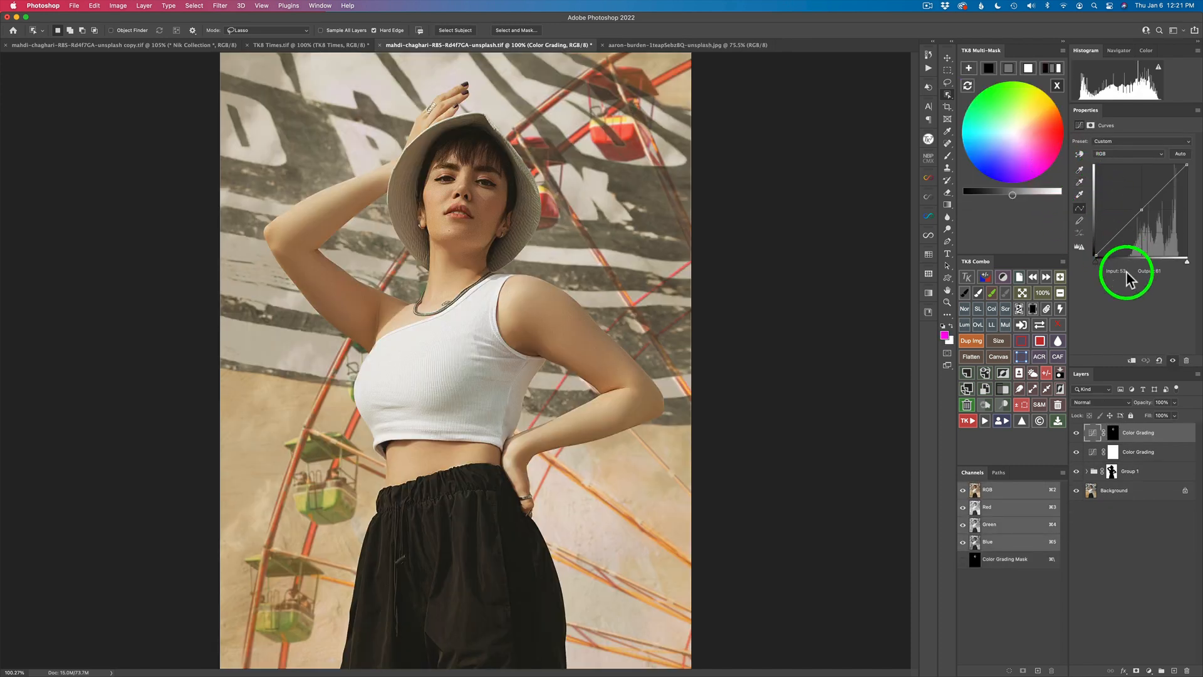
# Step: Brighten the midtones of the face's Color Grading layer and warm them toward orange, then toggle the layer to compare
pyautogui.click(1007, 67)
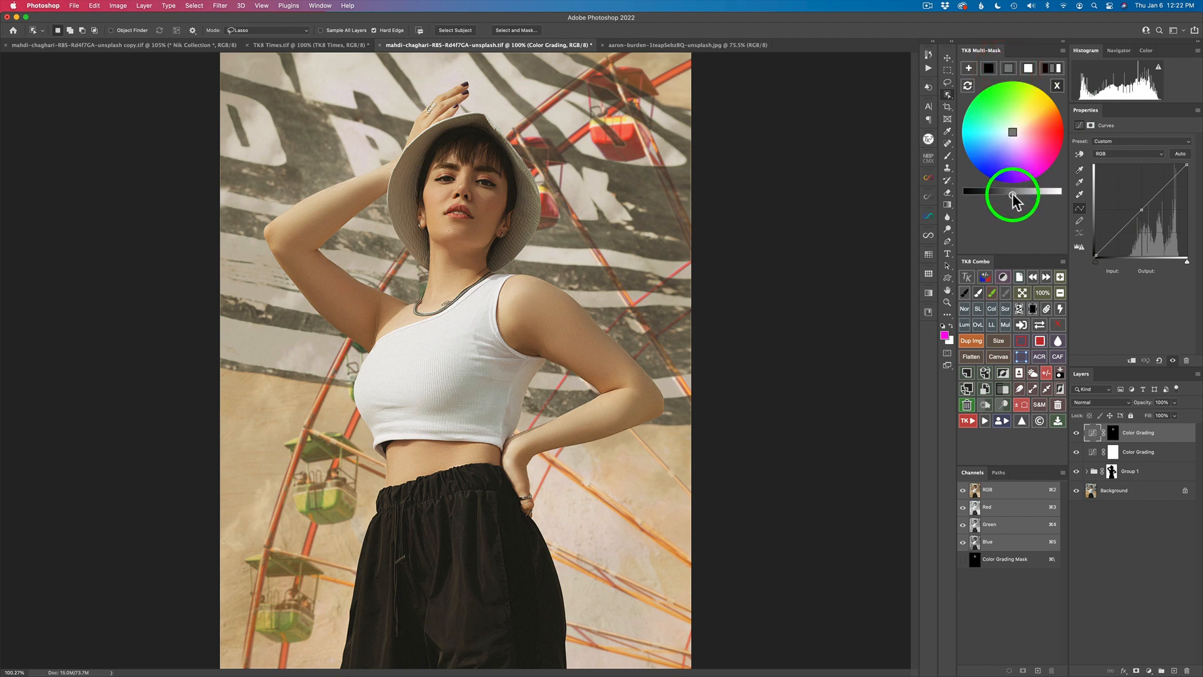
pyautogui.click(1016, 194)
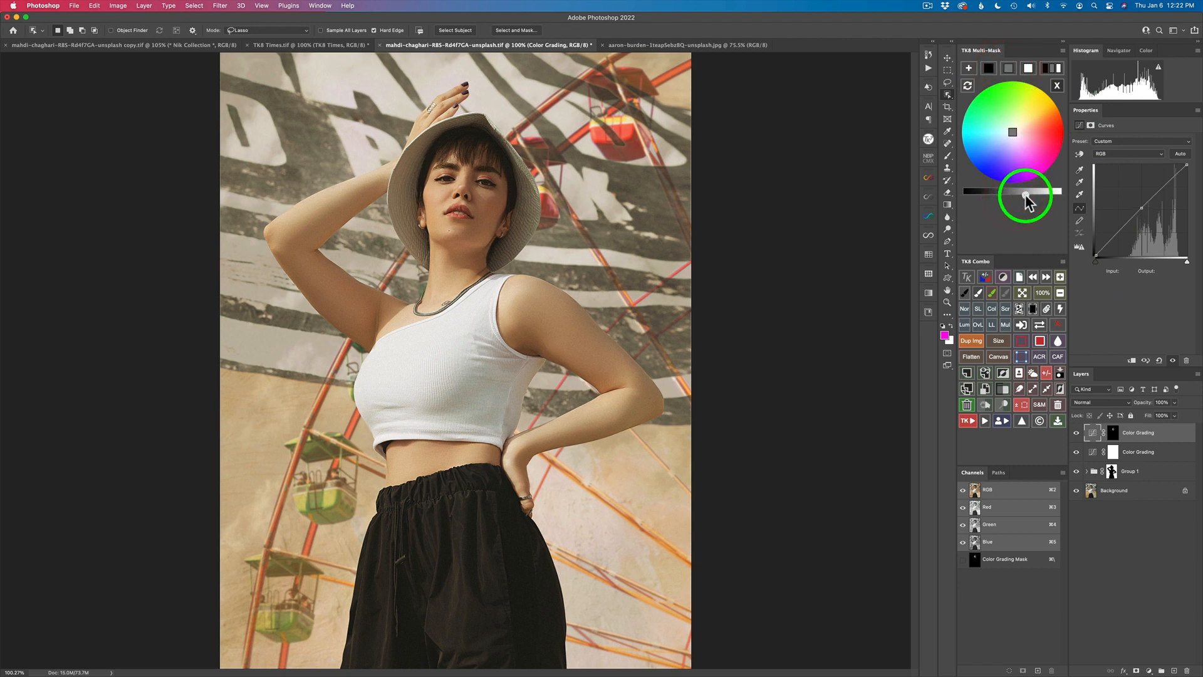
pyautogui.click(1026, 195)
pyautogui.moveTo(1035, 200); pyautogui.dragTo(1033, 200)
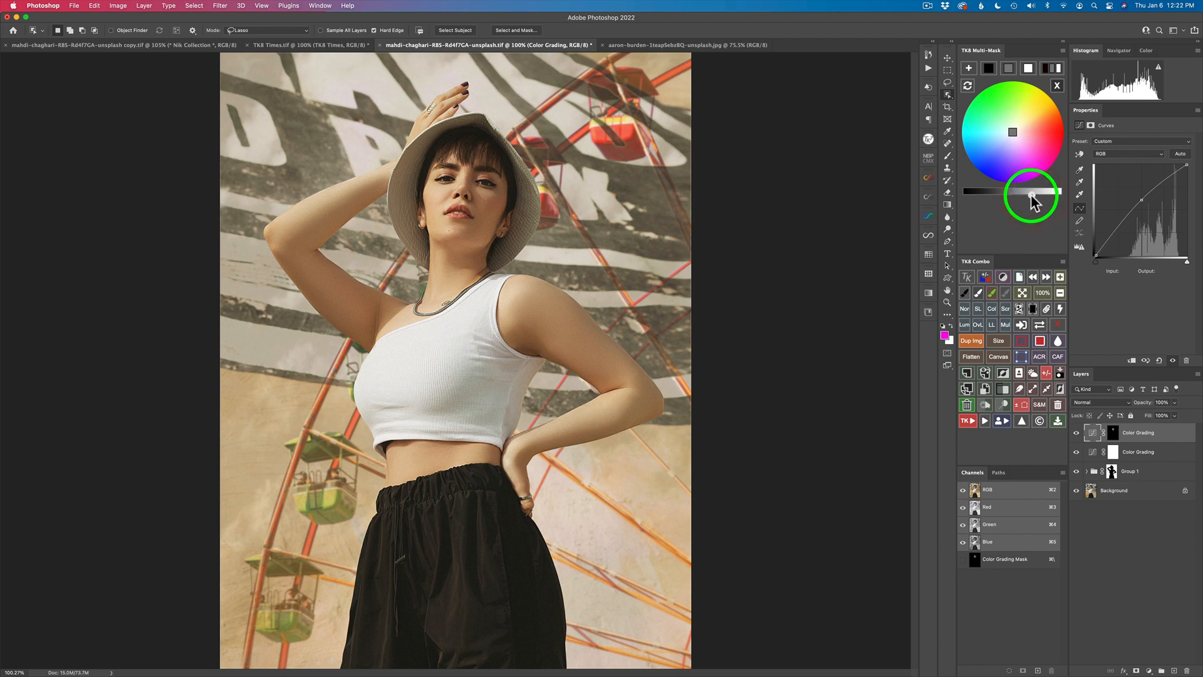
pyautogui.moveTo(1013, 133); pyautogui.dragTo(1032, 123)
pyautogui.click(1077, 432)
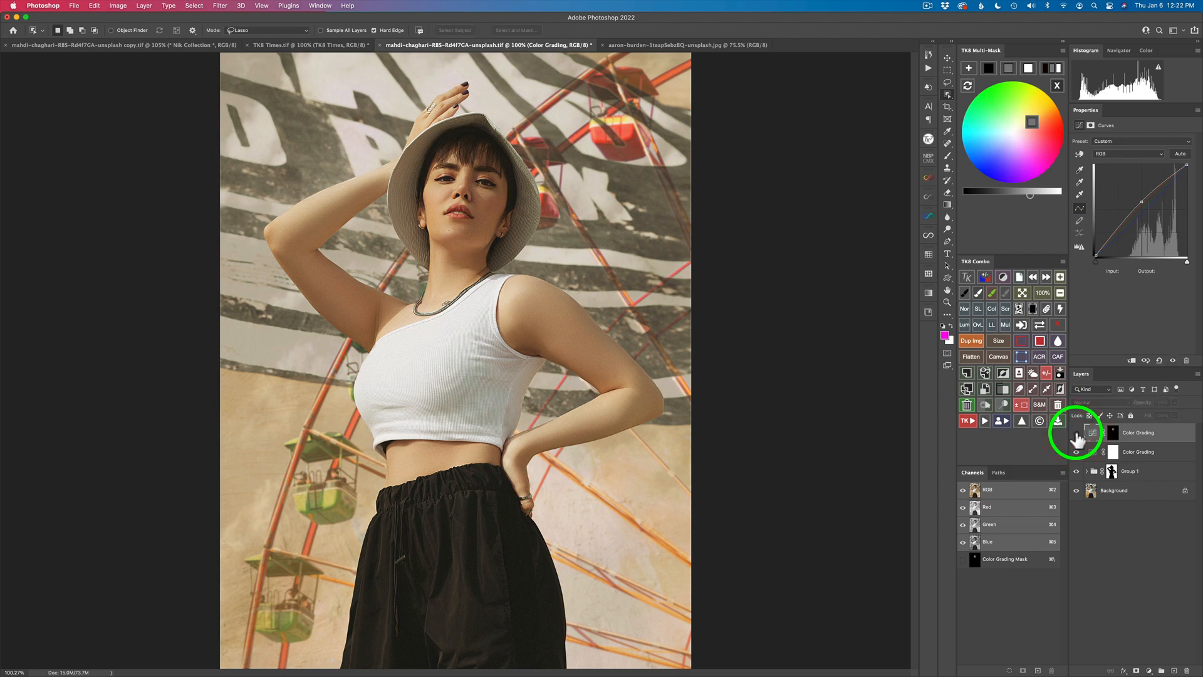
pyautogui.click(1077, 433)
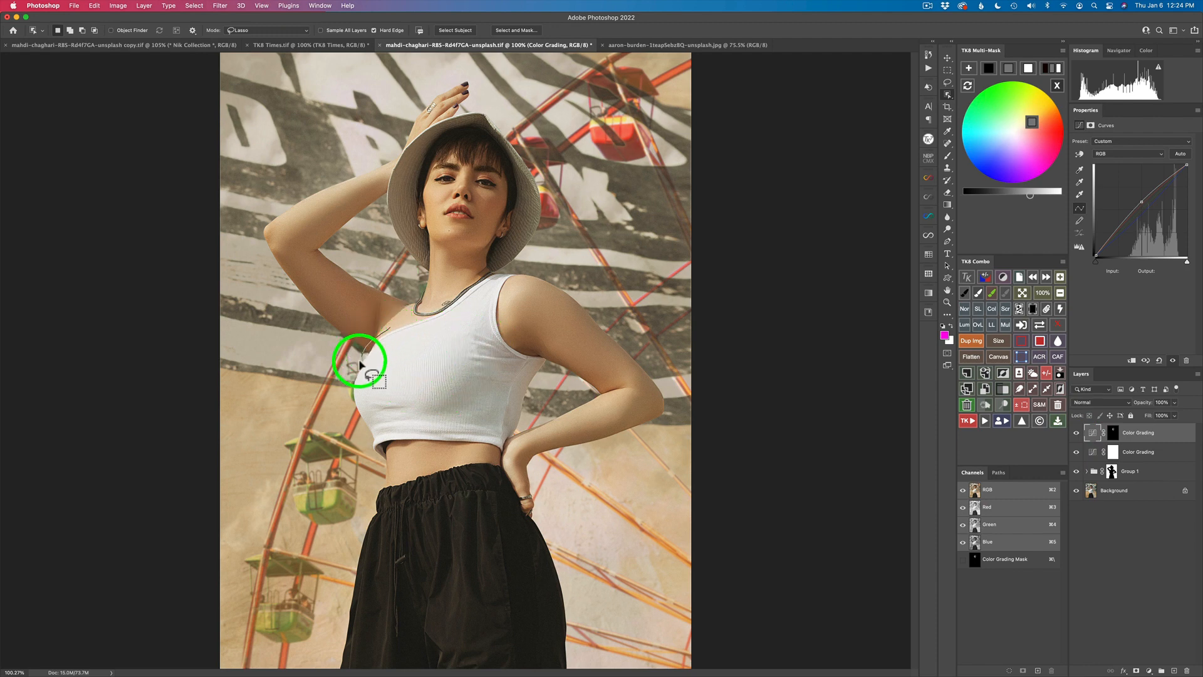
# Step: Select the woman's white top with the Object Selection lasso and generate a TK8 mask from the active selection
pyautogui.moveTo(361, 365)
pyautogui.mouseDown()
pyautogui.moveTo(358, 399)
pyautogui.moveTo(385, 457)
pyautogui.moveTo(399, 445)
pyautogui.moveTo(487, 446)
pyautogui.moveTo(542, 376)
pyautogui.moveTo(537, 353)
pyautogui.moveTo(515, 345)
pyautogui.mouseUp()
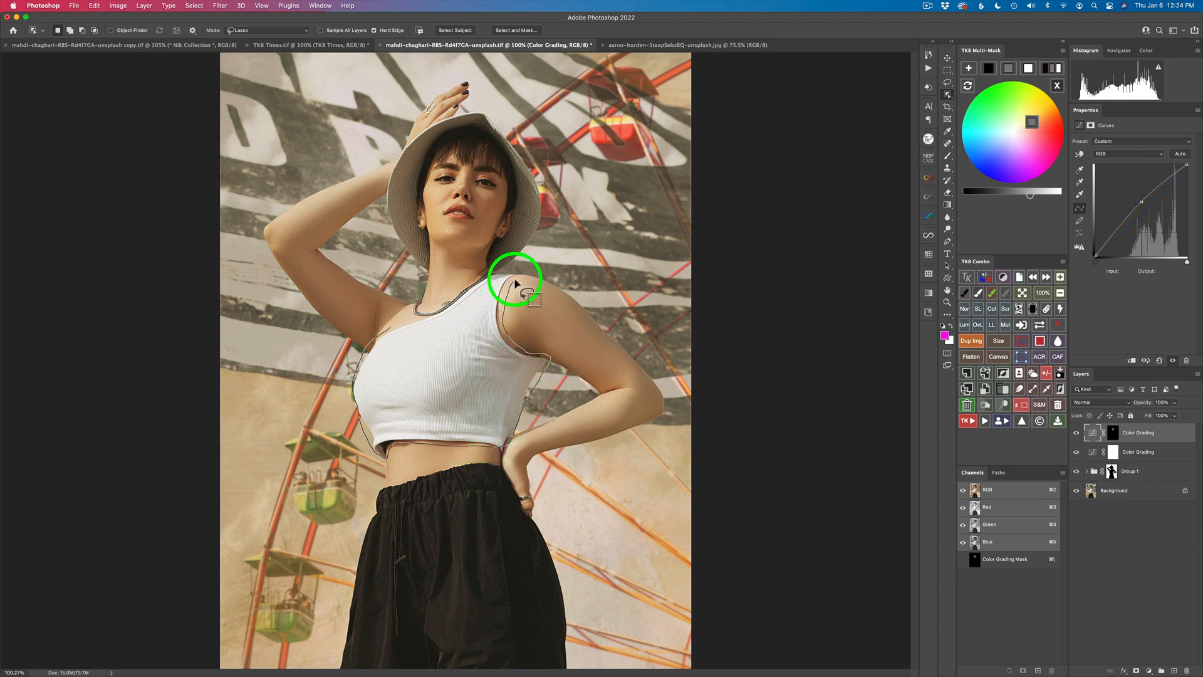
pyautogui.moveTo(452, 305); pyautogui.dragTo(446, 307)
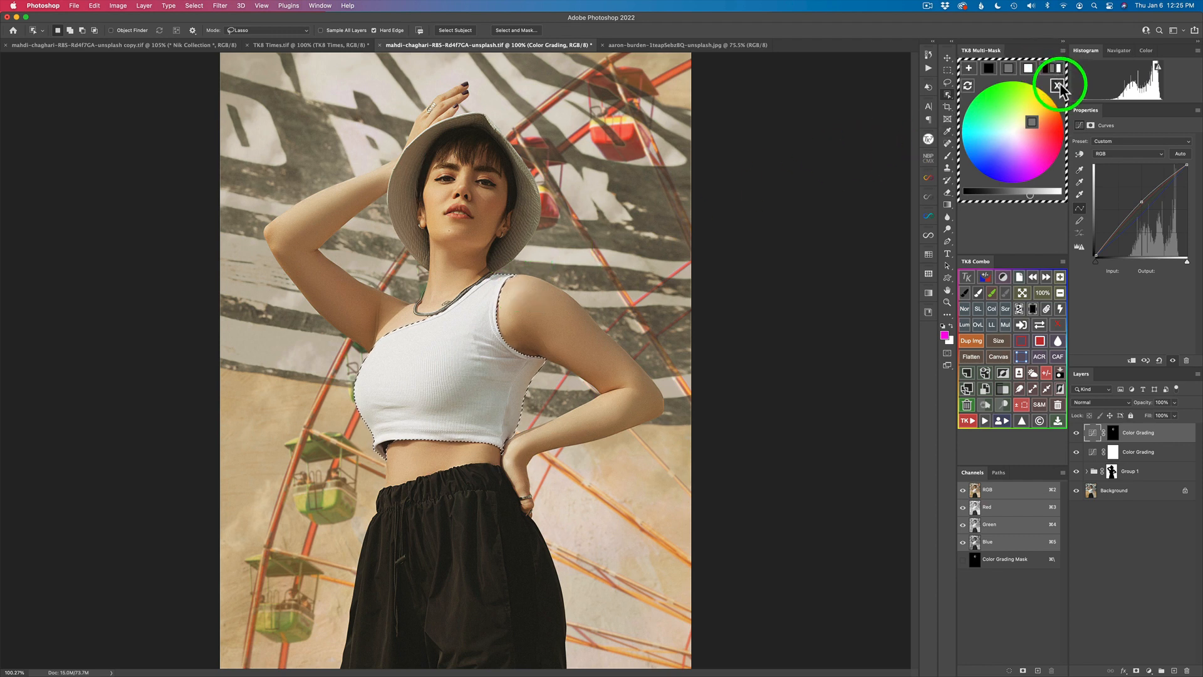
pyautogui.click(975, 101)
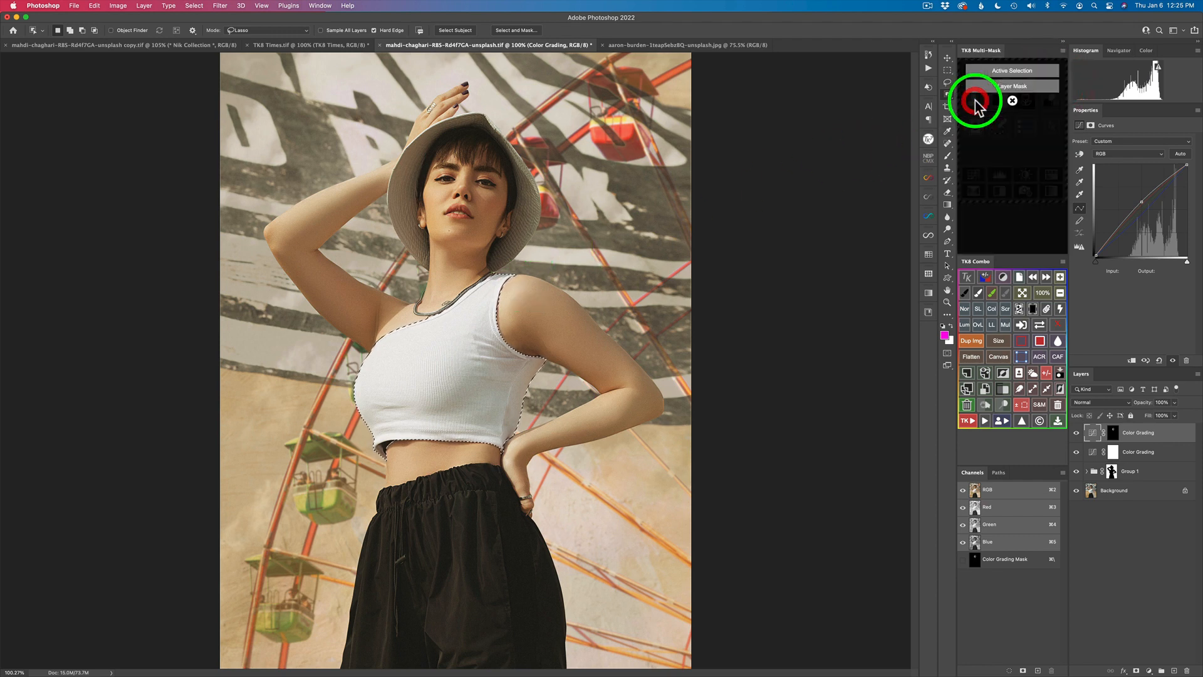
pyautogui.click(1007, 72)
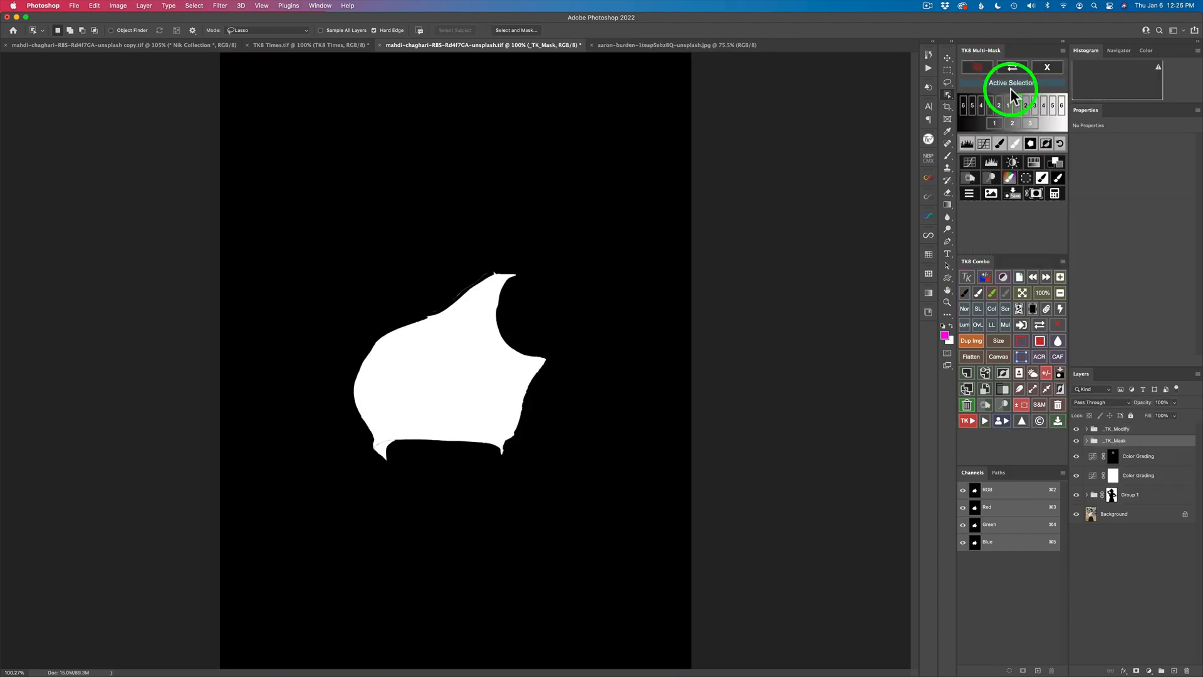
# Step: Clean up the top's mask by painting black over the stray outline along its upper edge and white at the hem's corner
pyautogui.click(1056, 193)
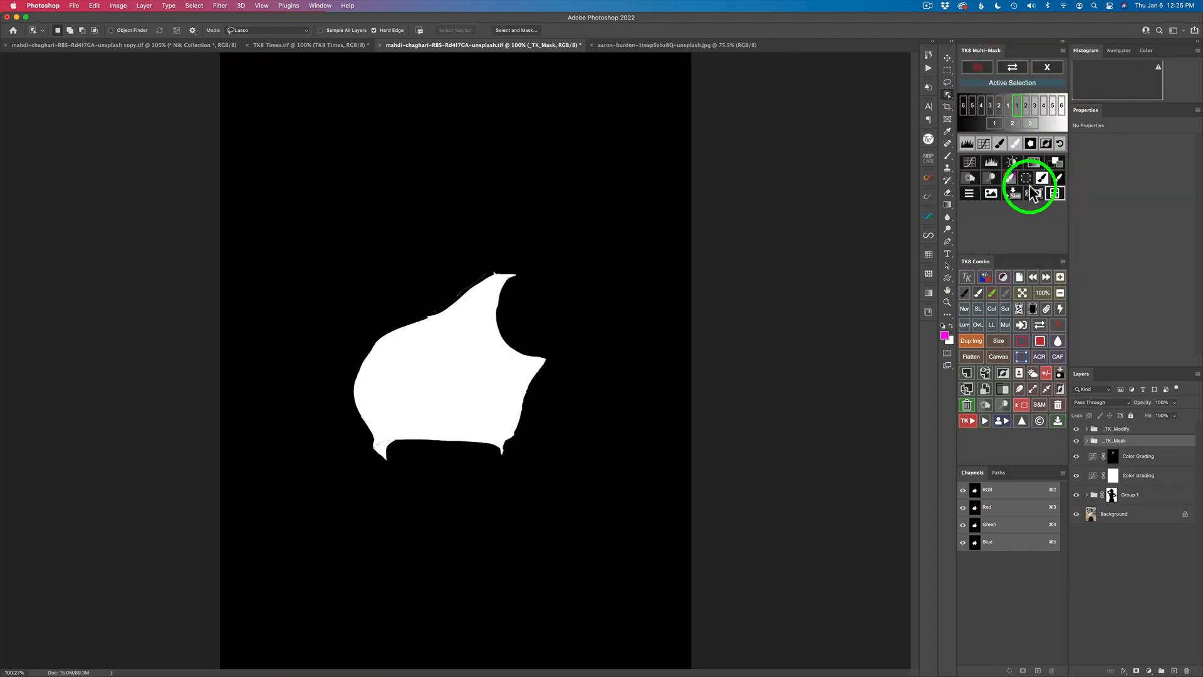
pyautogui.click(863, 220)
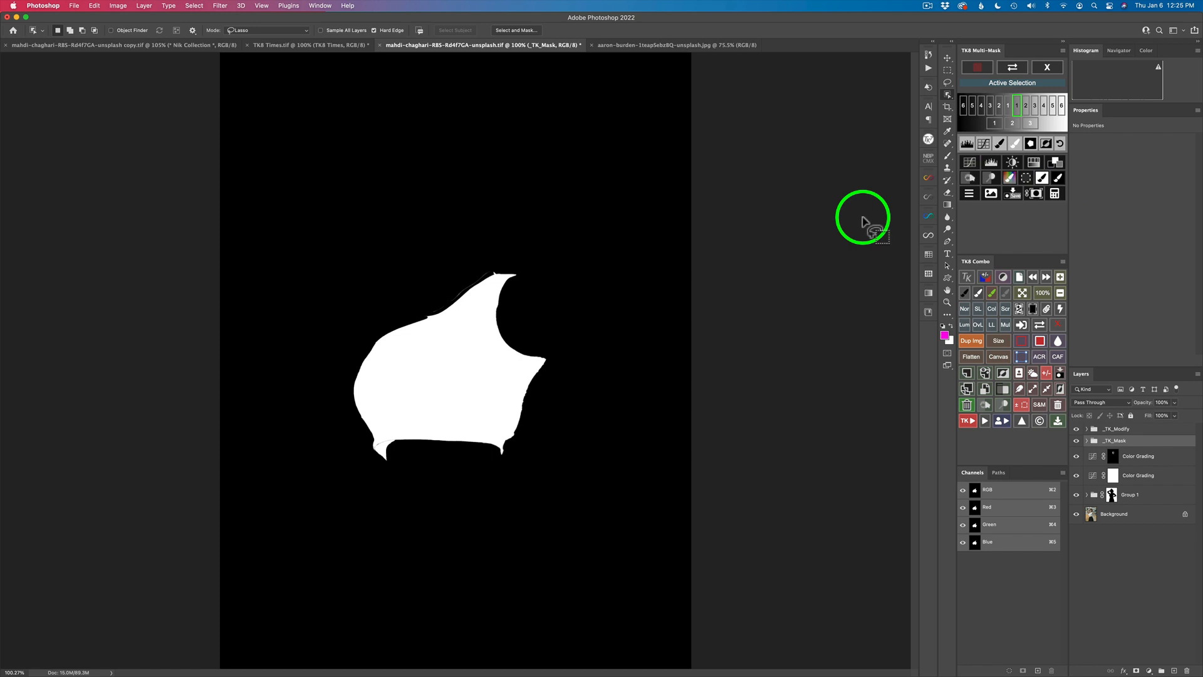
pyautogui.click(1015, 143)
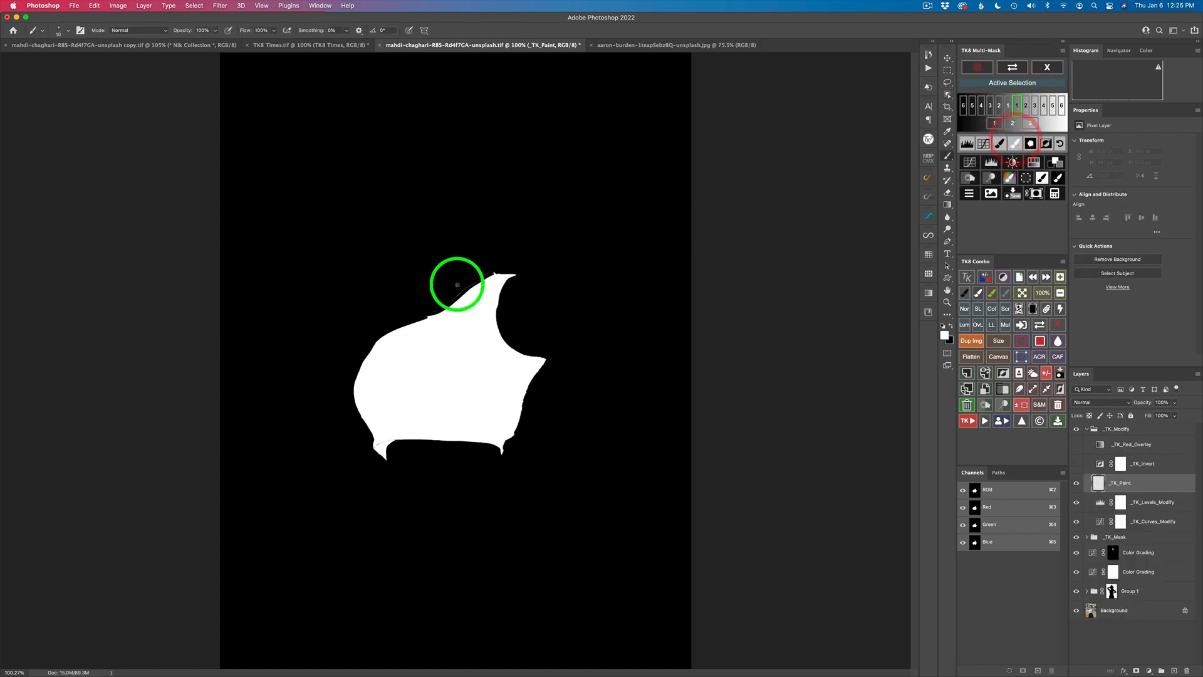
pyautogui.moveTo(433, 287); pyautogui.dragTo(439, 289)
pyautogui.click(423, 316)
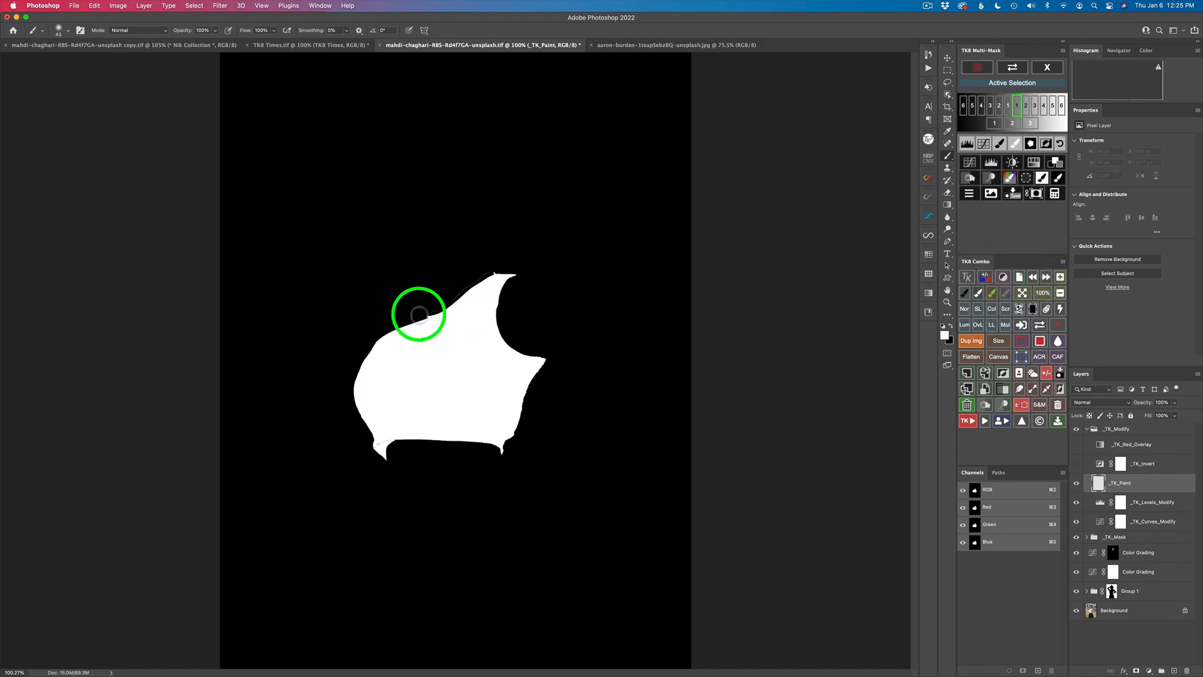
pyautogui.click(999, 143)
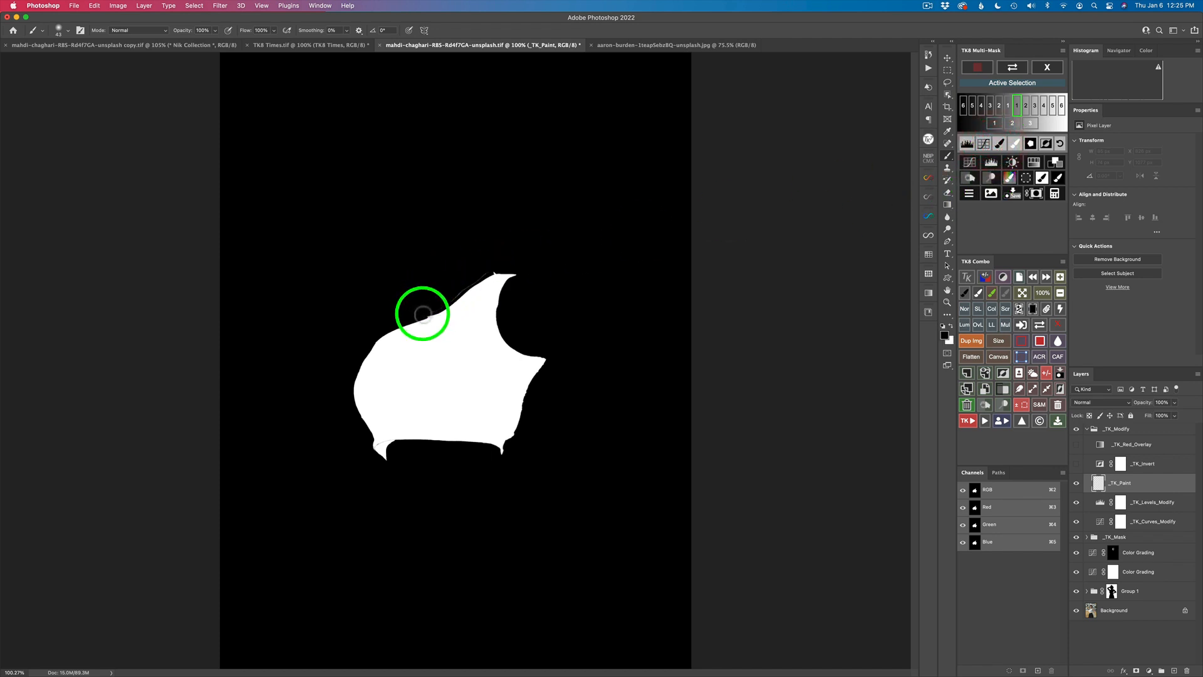
pyautogui.moveTo(427, 312); pyautogui.dragTo(492, 268)
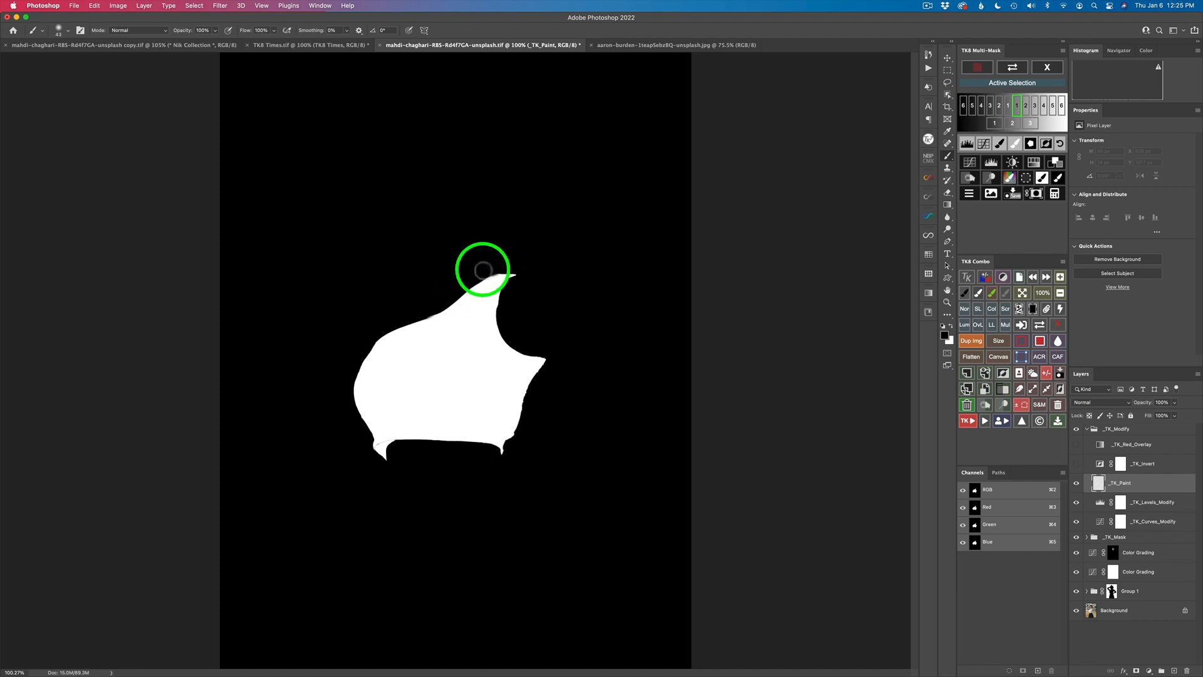
pyautogui.moveTo(481, 267)
pyautogui.mouseDown()
pyautogui.moveTo(399, 341)
pyautogui.moveTo(459, 342)
pyautogui.moveTo(383, 443)
pyautogui.mouseUp()
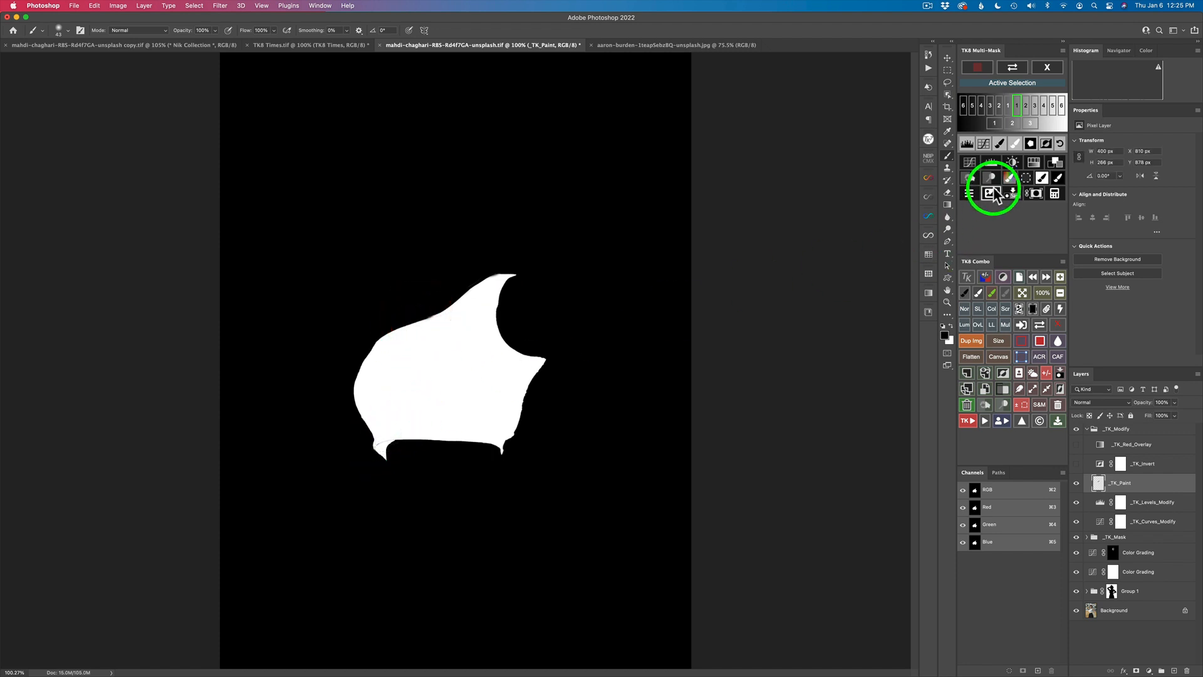
pyautogui.press('x')
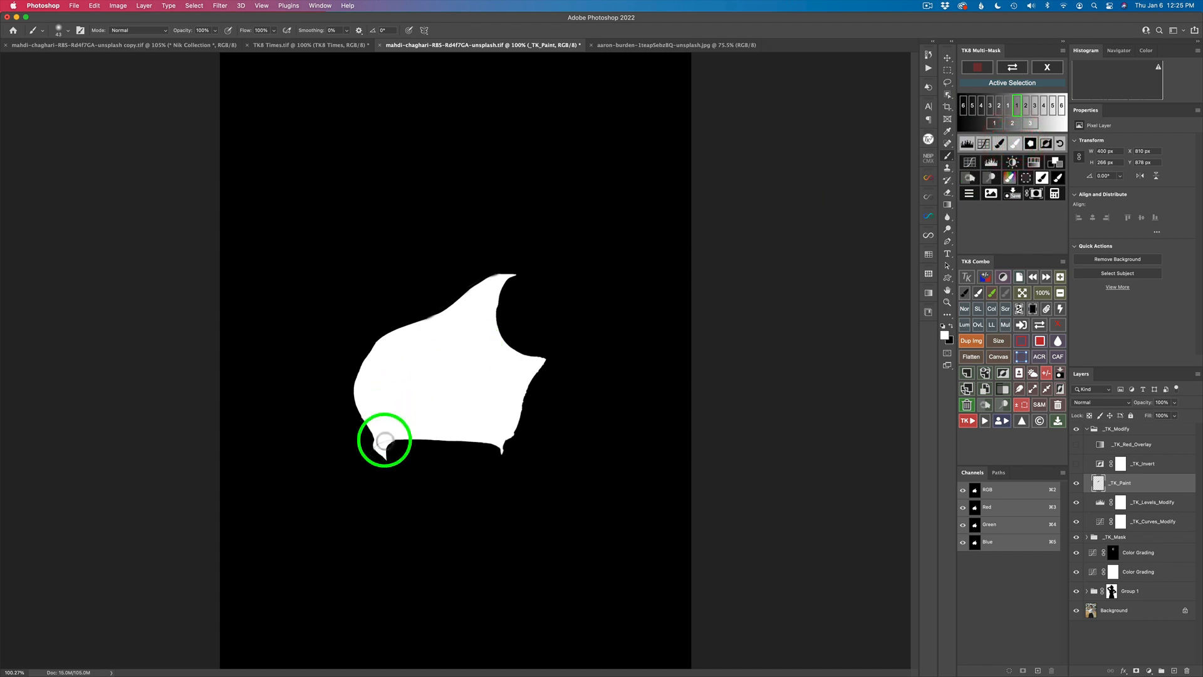
pyautogui.moveTo(384, 440)
pyautogui.mouseDown()
pyautogui.moveTo(379, 449)
pyautogui.moveTo(389, 405)
pyautogui.mouseUp()
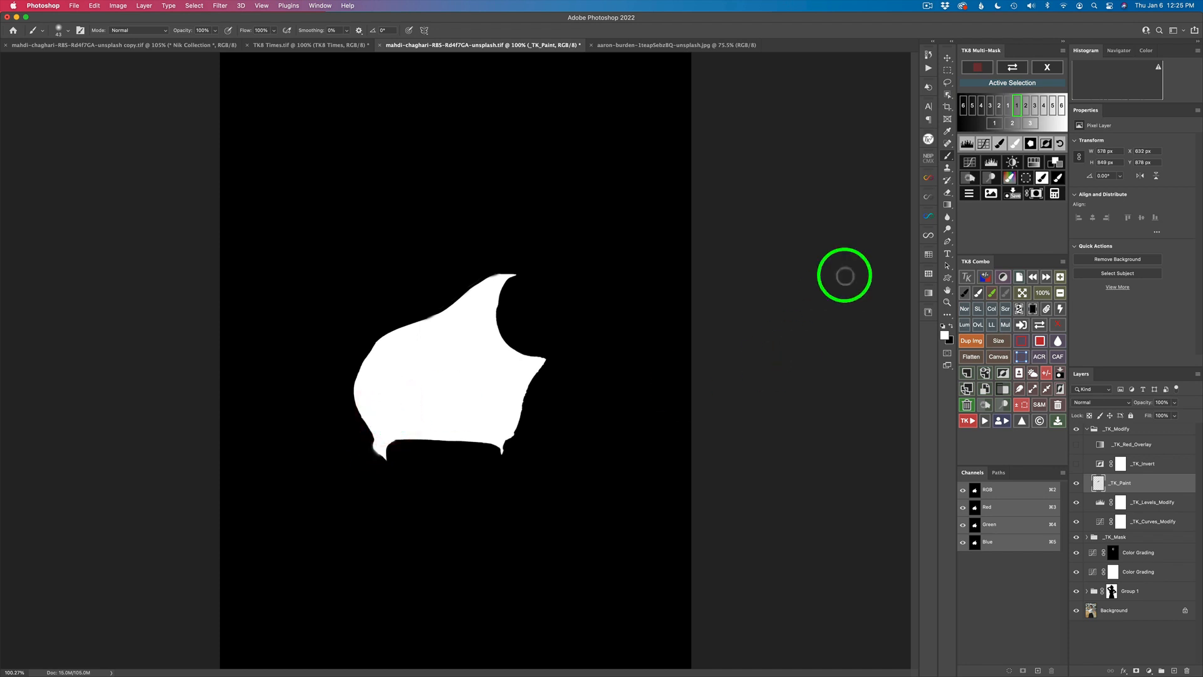
# Step: Multiply the top's mask by the Lights 1 luminosity mask and output the calculated mask to a new Color Grading layer
pyautogui.click(1057, 196)
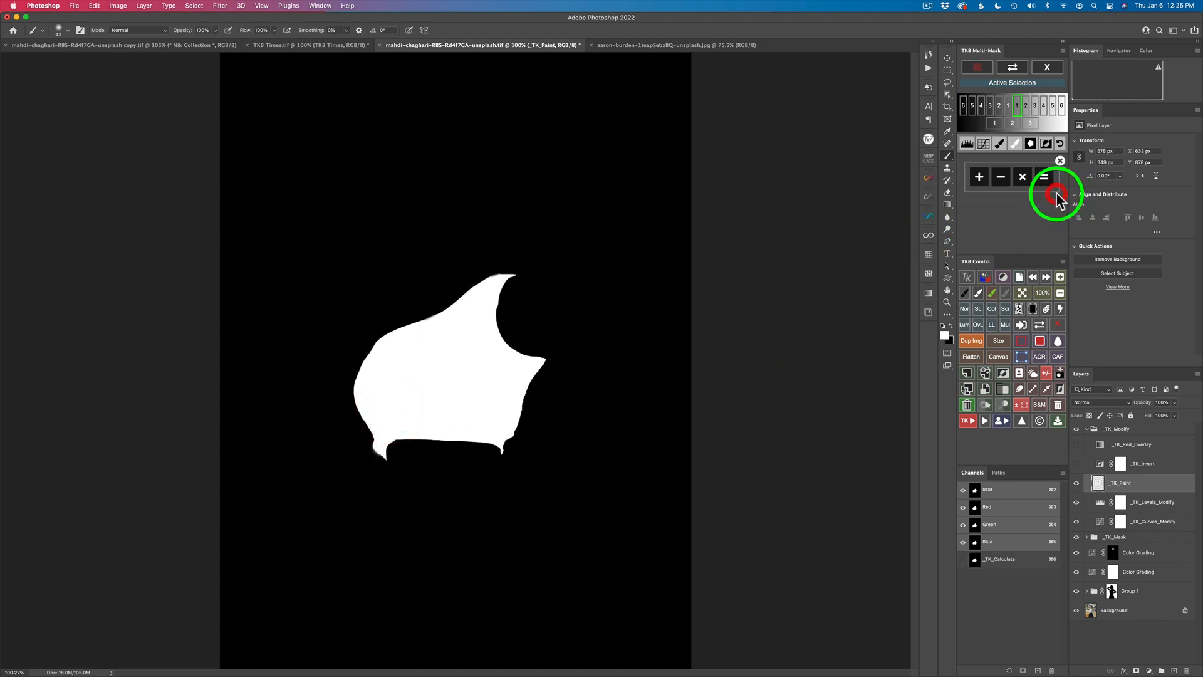
pyautogui.click(1023, 177)
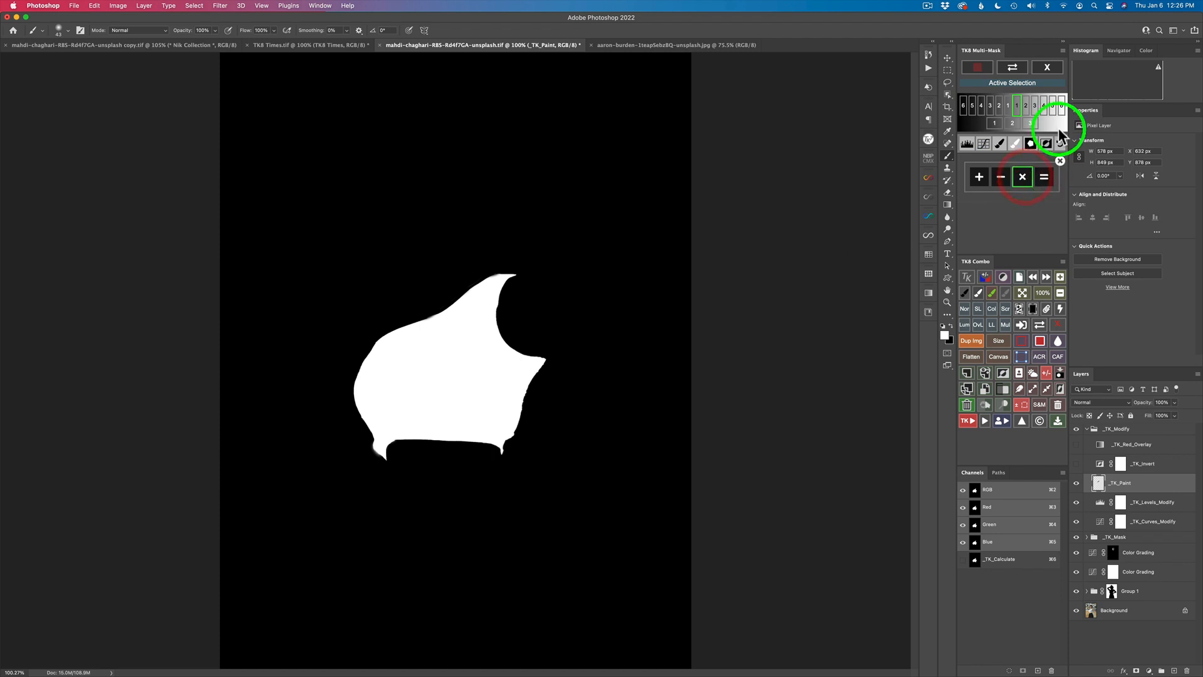
pyautogui.click(1047, 66)
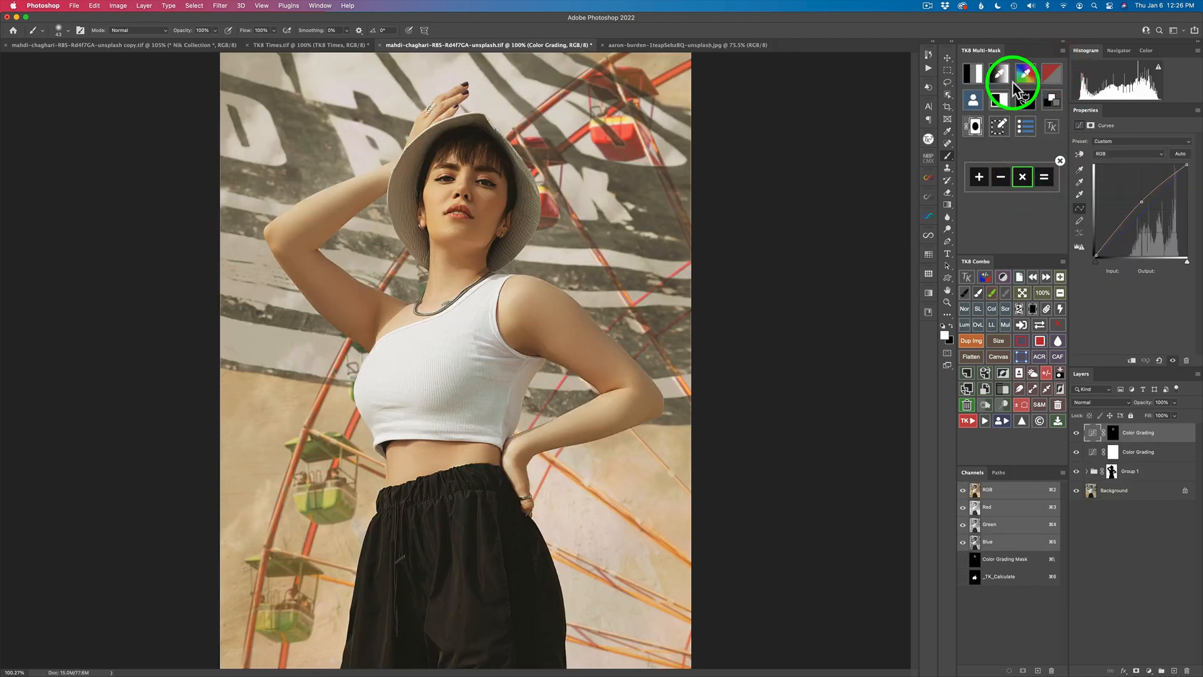
pyautogui.click(976, 74)
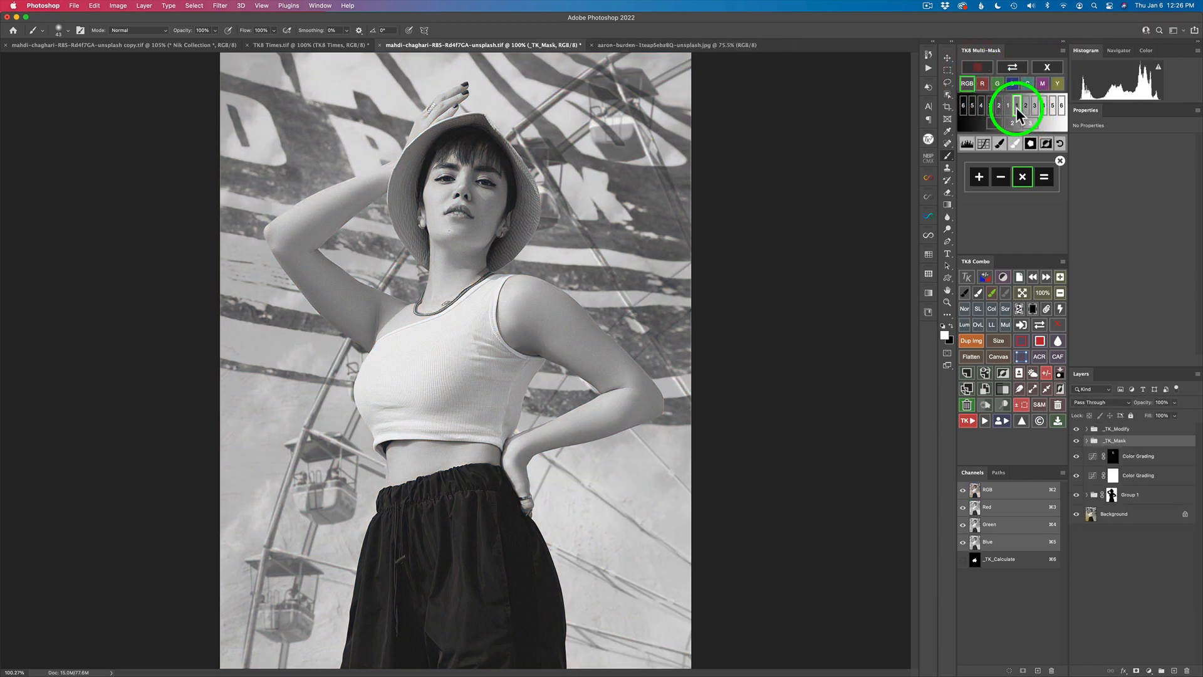
pyautogui.click(1044, 178)
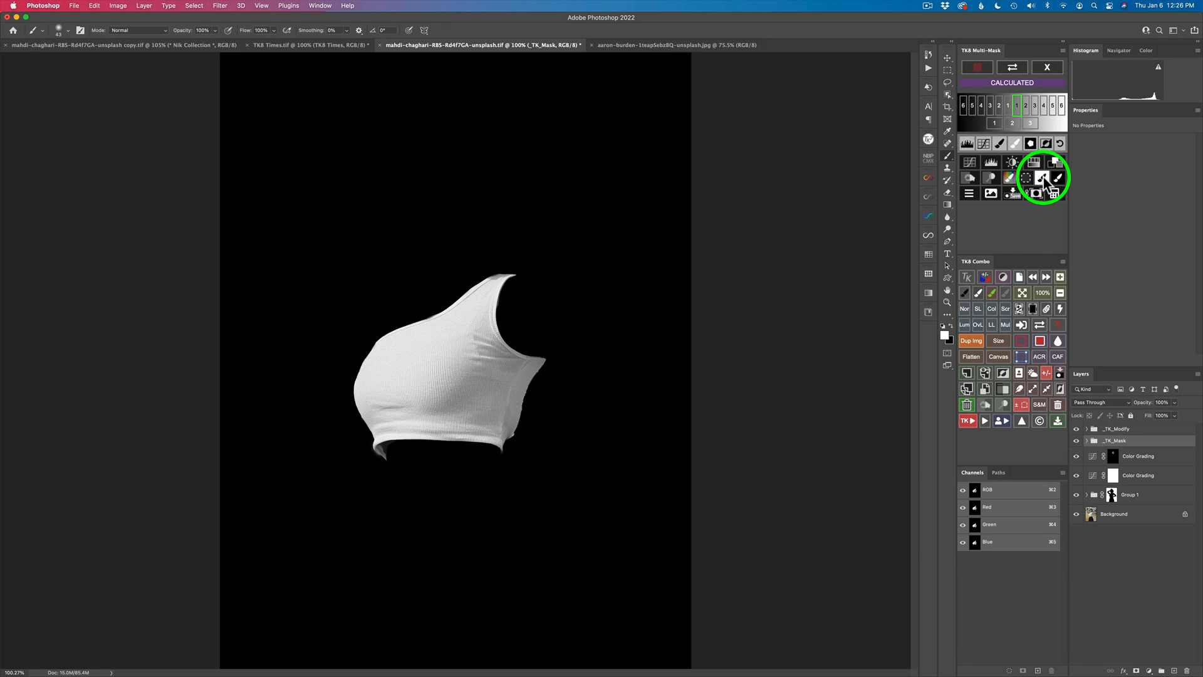
pyautogui.click(1054, 163)
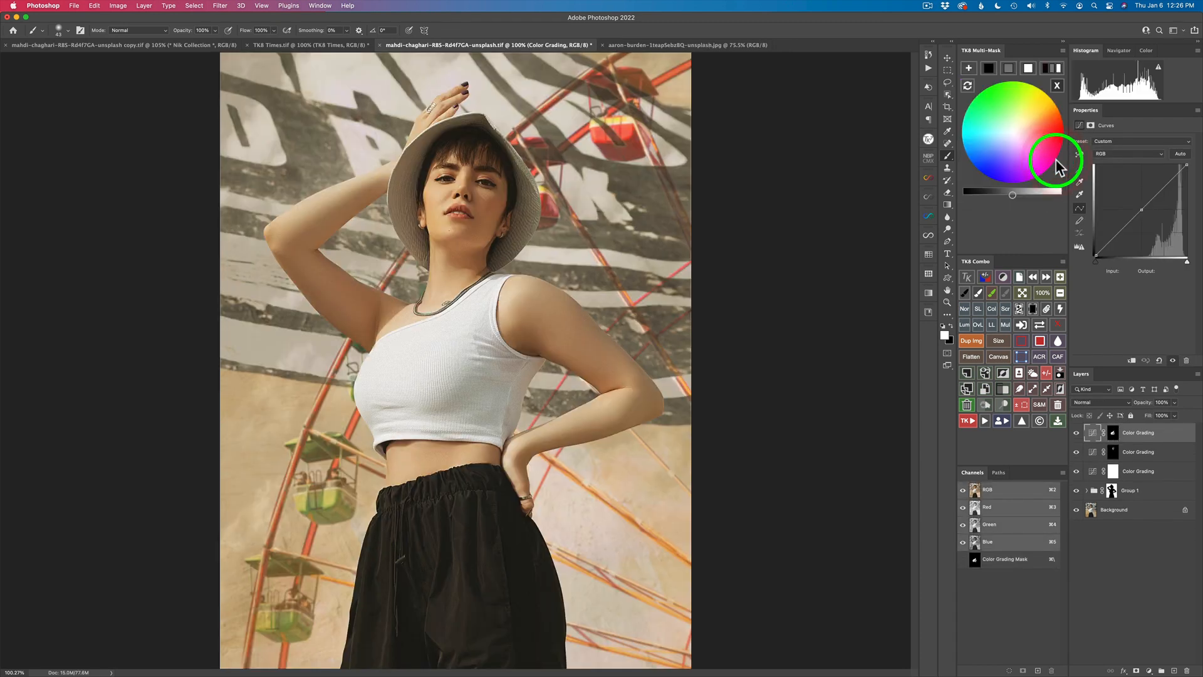
# Step: Strongly darken the midtones of the white top's Color Grading layer
pyautogui.click(1007, 67)
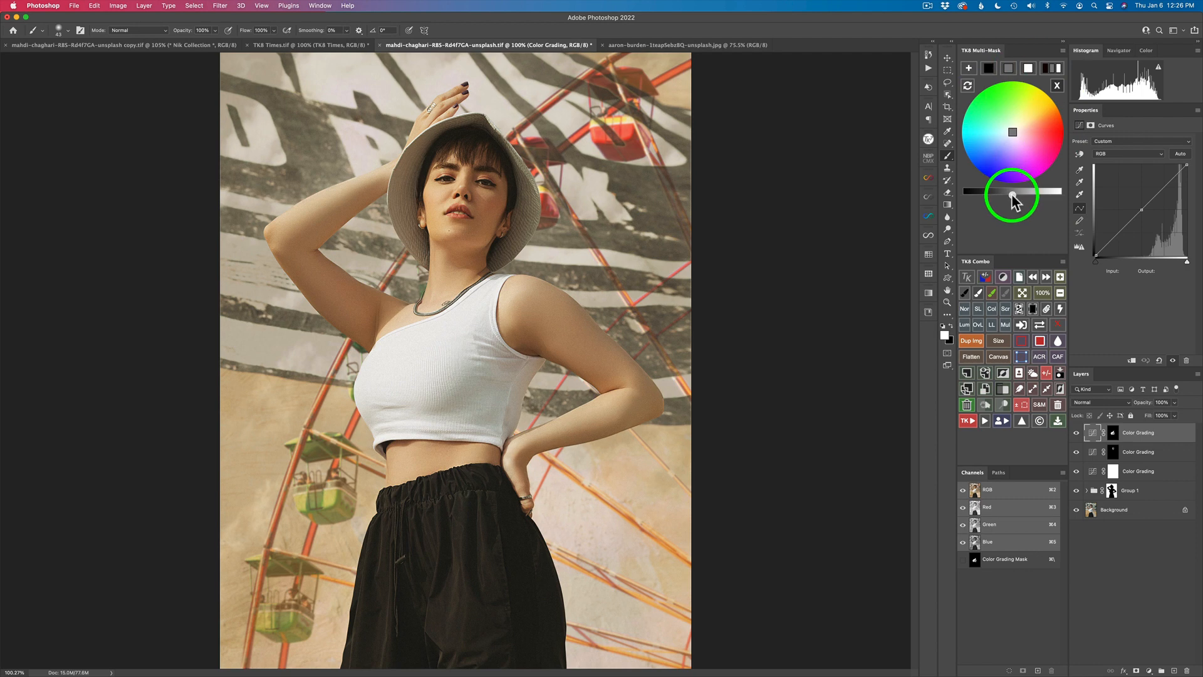
pyautogui.moveTo(1012, 195); pyautogui.dragTo(999, 195)
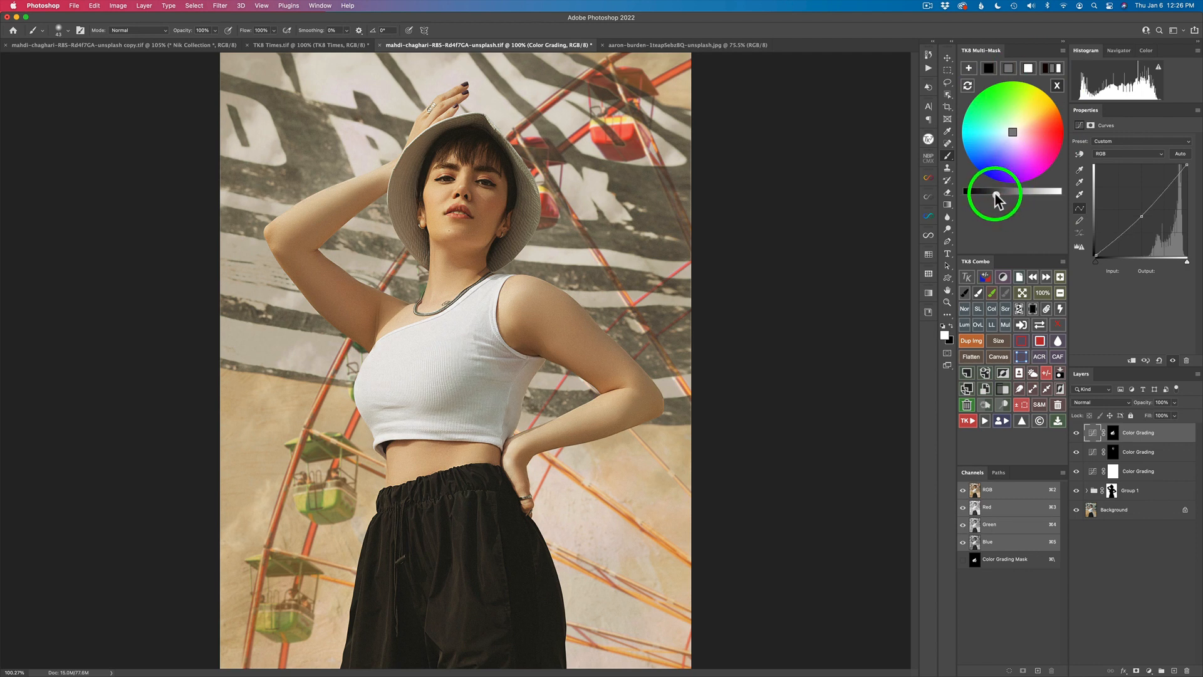
pyautogui.moveTo(973, 196); pyautogui.dragTo(972, 196)
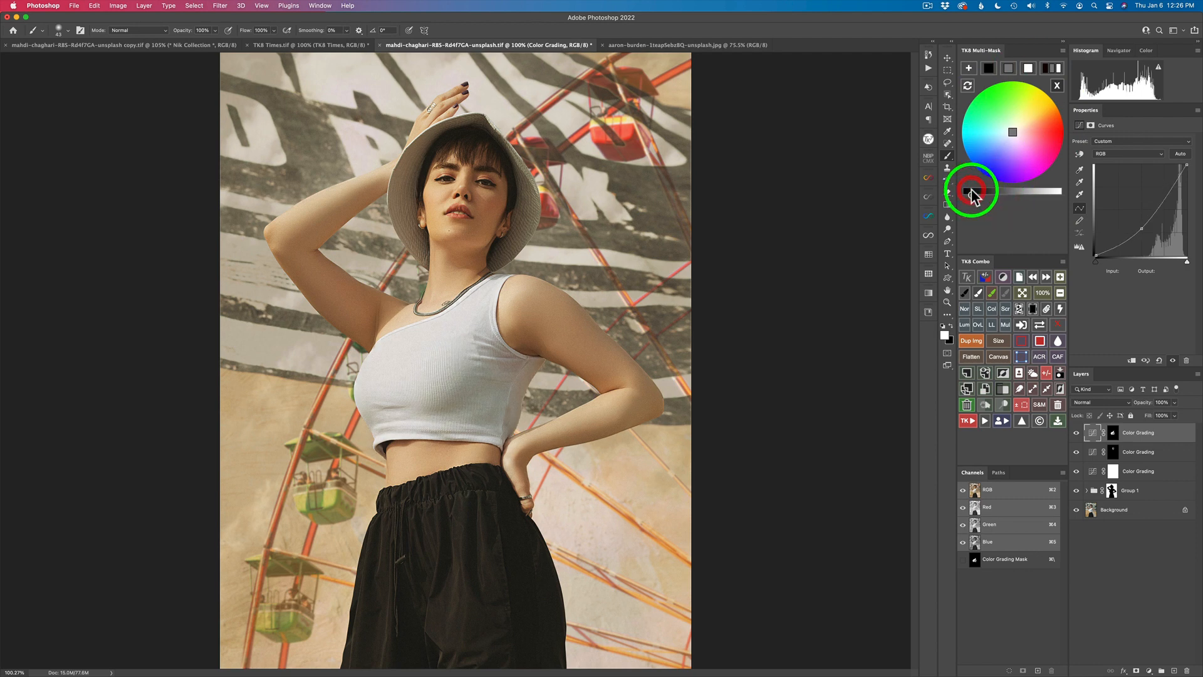
# Step: Darken the highlights of the top's Color Grading layer and tint them slightly toward red, then toggle the layer to compare
pyautogui.click(1028, 68)
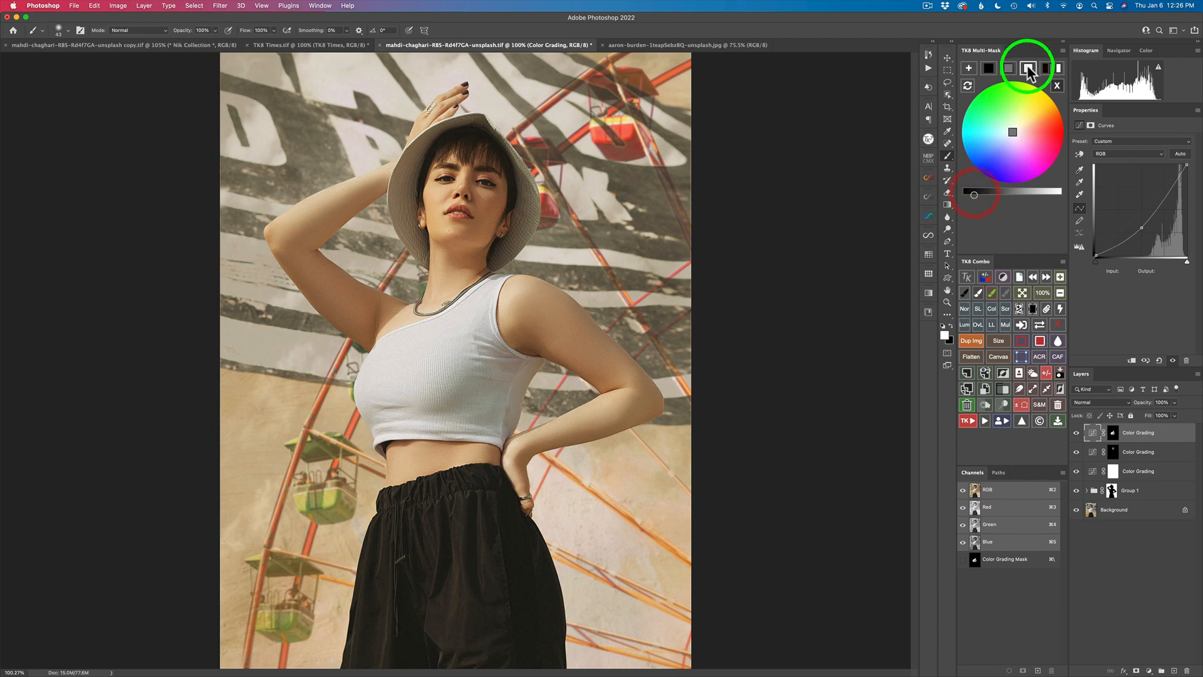
pyautogui.moveTo(1006, 196); pyautogui.dragTo(997, 191)
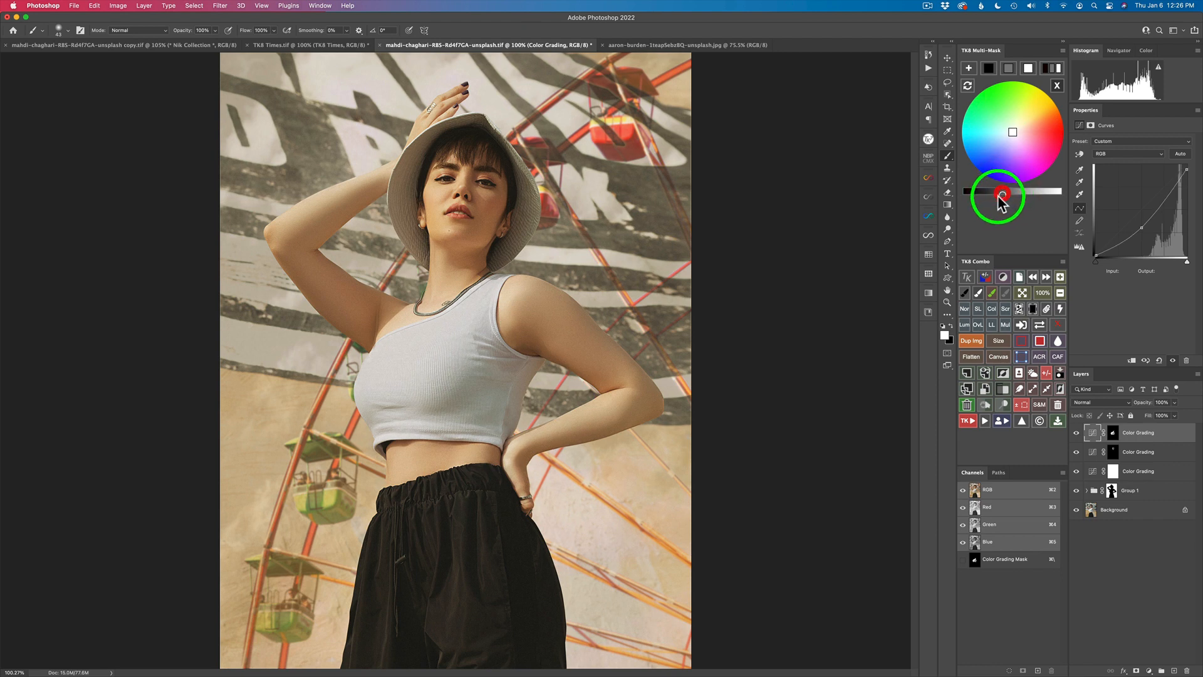
pyautogui.moveTo(1002, 201); pyautogui.dragTo(1002, 199)
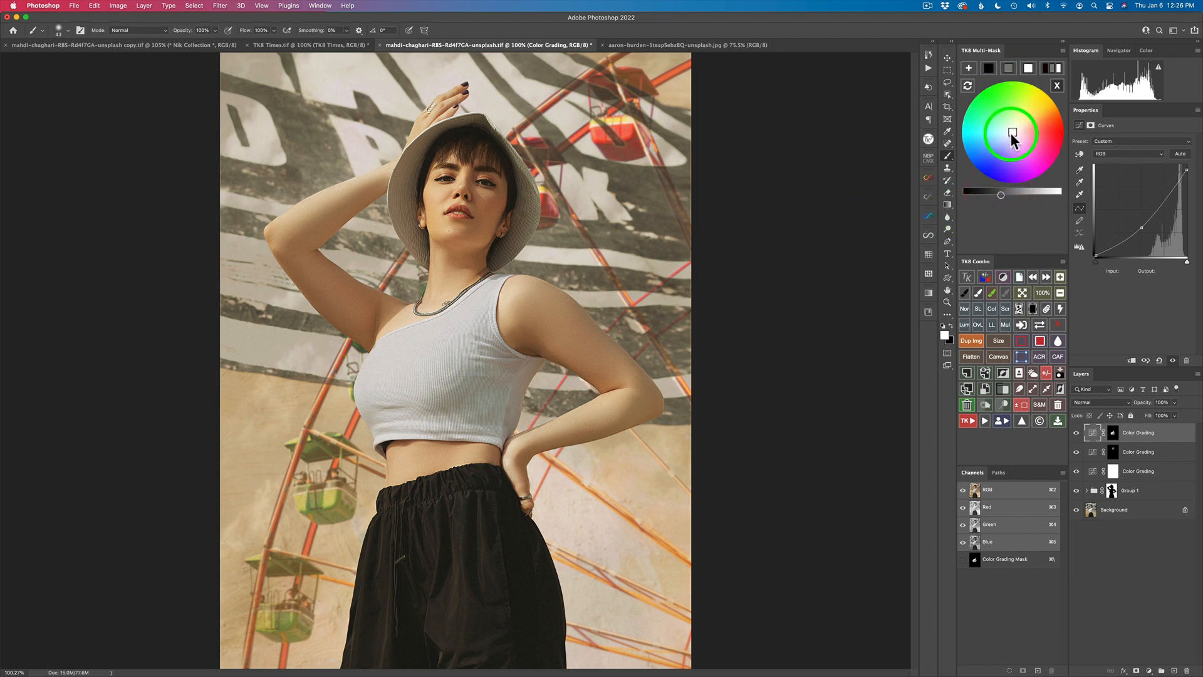
pyautogui.moveTo(1015, 131); pyautogui.dragTo(1016, 136)
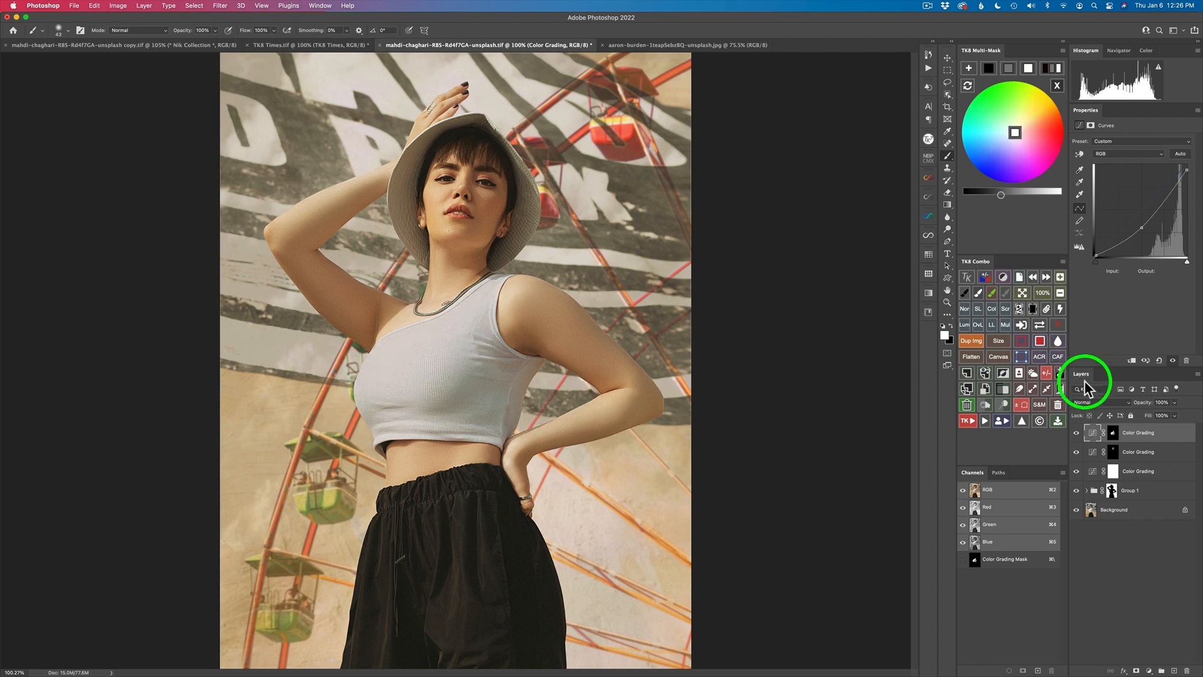
pyautogui.click(1077, 433)
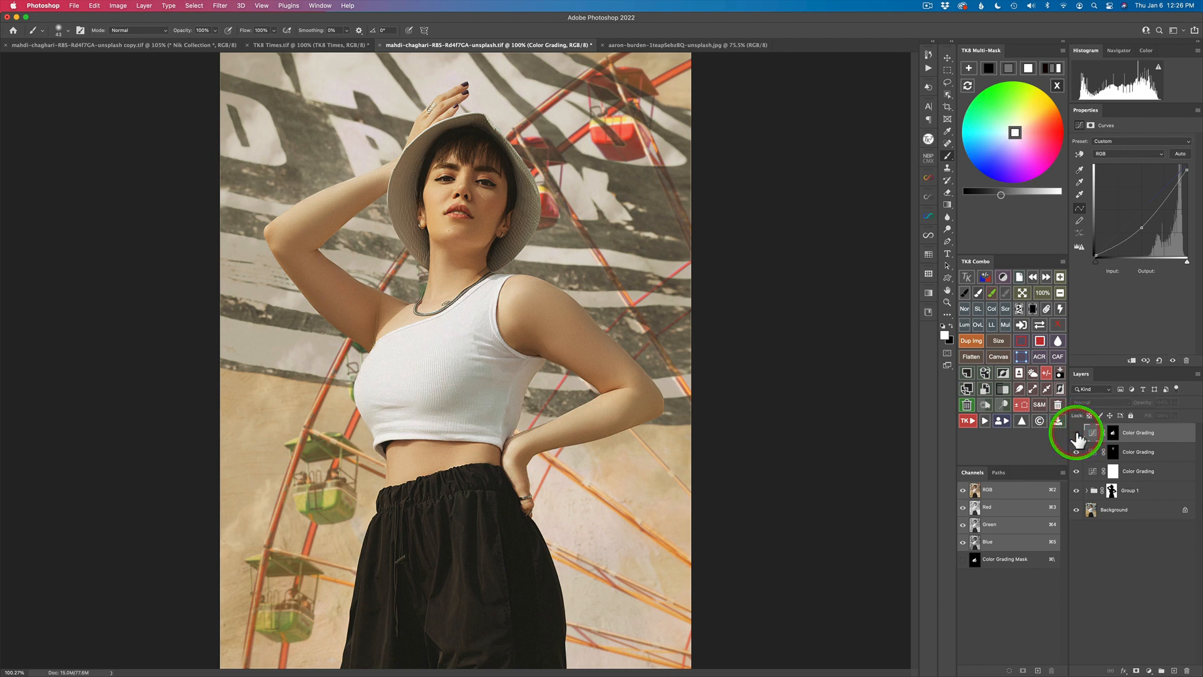
pyautogui.click(1077, 434)
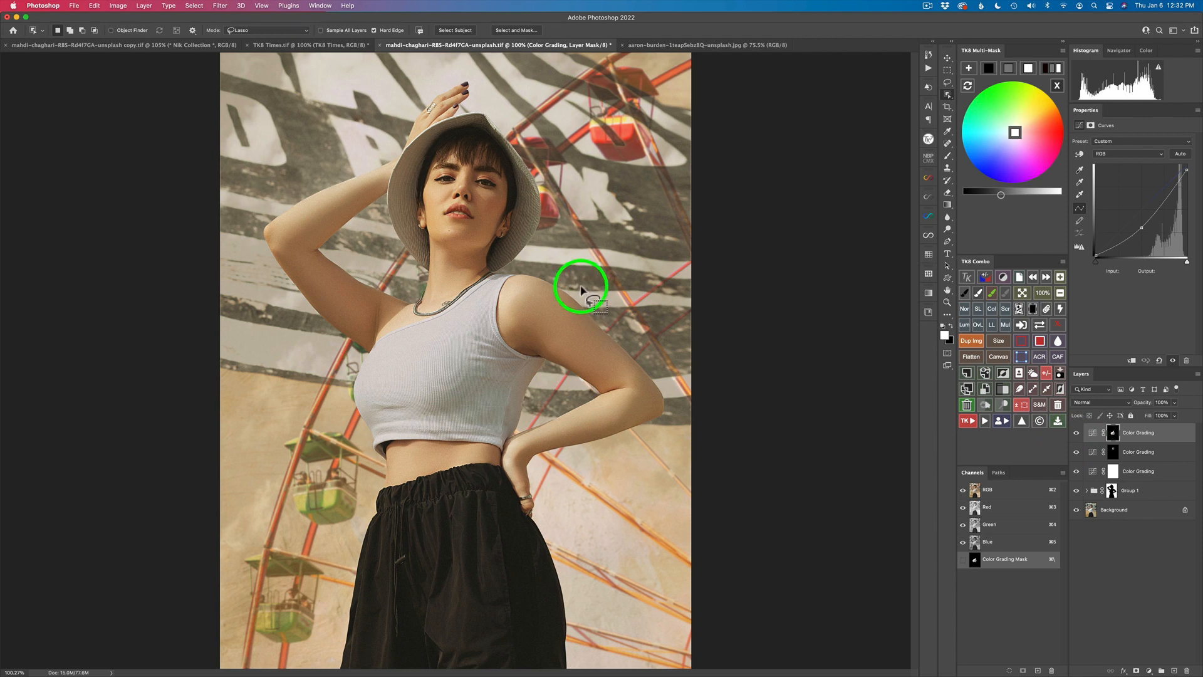
# Step: Select the woman's arms, raised hand and midriff with the Object Selection lasso and generate a TK8 mask from the active selection
pyautogui.moveTo(501, 276)
pyautogui.mouseDown()
pyautogui.moveTo(500, 338)
pyautogui.moveTo(519, 349)
pyautogui.moveTo(532, 423)
pyautogui.moveTo(506, 446)
pyautogui.moveTo(513, 498)
pyautogui.moveTo(536, 509)
pyautogui.moveTo(537, 470)
pyautogui.moveTo(556, 449)
pyautogui.moveTo(621, 437)
pyautogui.moveTo(668, 410)
pyautogui.moveTo(647, 368)
pyautogui.moveTo(537, 269)
pyautogui.moveTo(494, 285)
pyautogui.mouseUp()
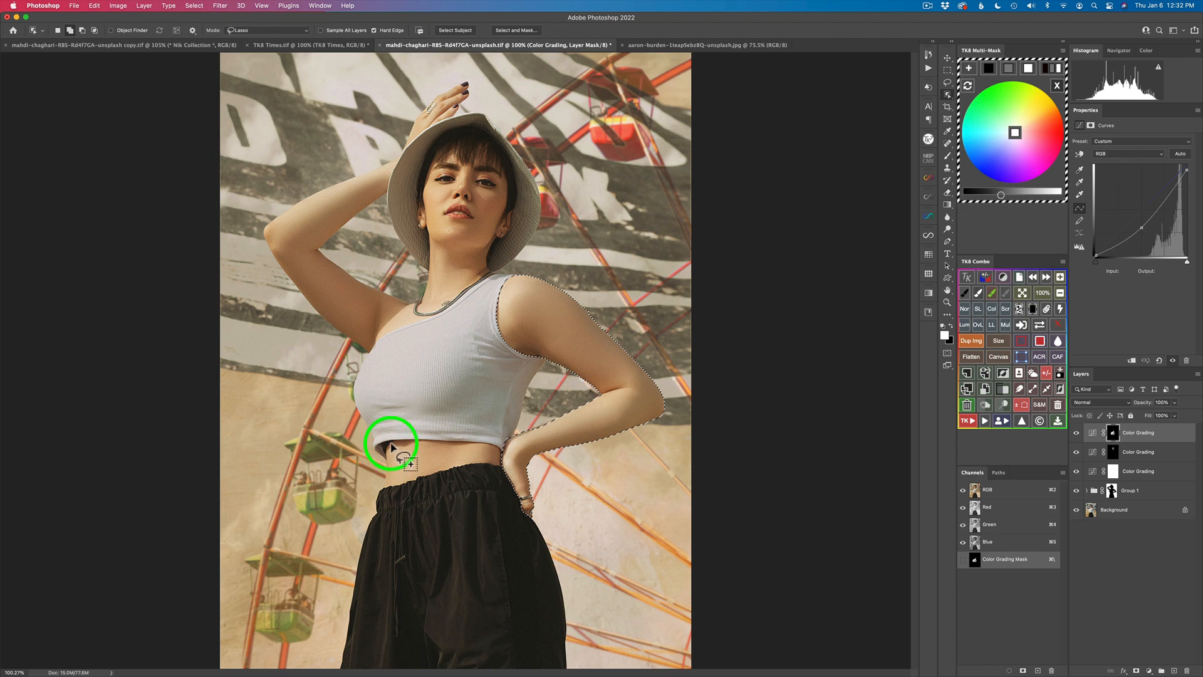
pyautogui.moveTo(392, 443)
pyautogui.mouseDown()
pyautogui.moveTo(384, 486)
pyautogui.moveTo(500, 464)
pyautogui.moveTo(408, 439)
pyautogui.mouseUp()
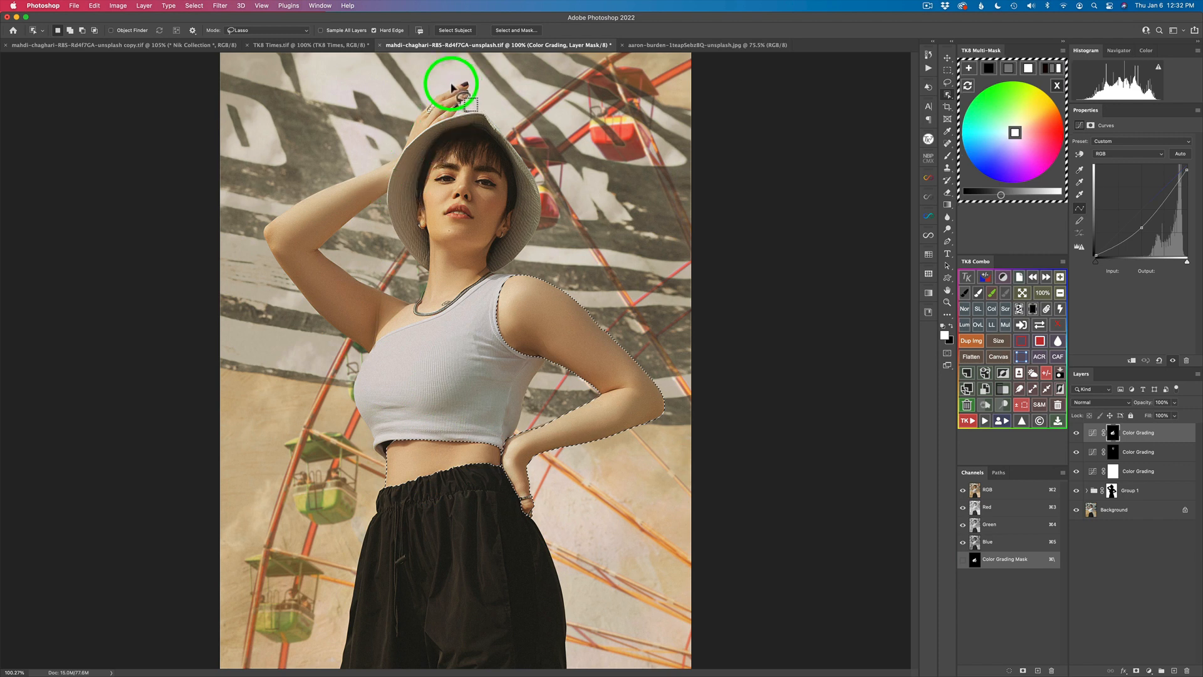
pyautogui.moveTo(451, 87)
pyautogui.mouseDown()
pyautogui.moveTo(403, 143)
pyautogui.moveTo(442, 124)
pyautogui.moveTo(462, 94)
pyautogui.moveTo(457, 80)
pyautogui.moveTo(436, 95)
pyautogui.mouseUp()
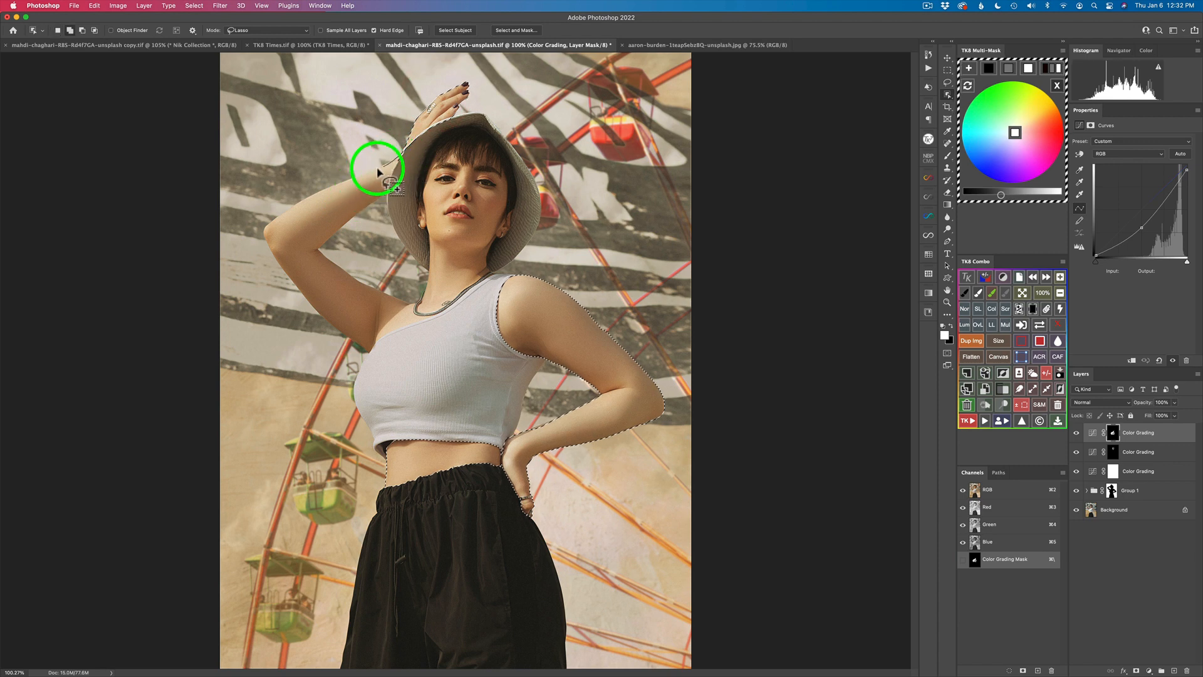
pyautogui.moveTo(378, 170)
pyautogui.mouseDown()
pyautogui.moveTo(266, 220)
pyautogui.moveTo(268, 246)
pyautogui.moveTo(362, 353)
pyautogui.moveTo(406, 296)
pyautogui.moveTo(354, 279)
pyautogui.moveTo(321, 241)
pyautogui.moveTo(380, 199)
pyautogui.moveTo(399, 157)
pyautogui.mouseUp()
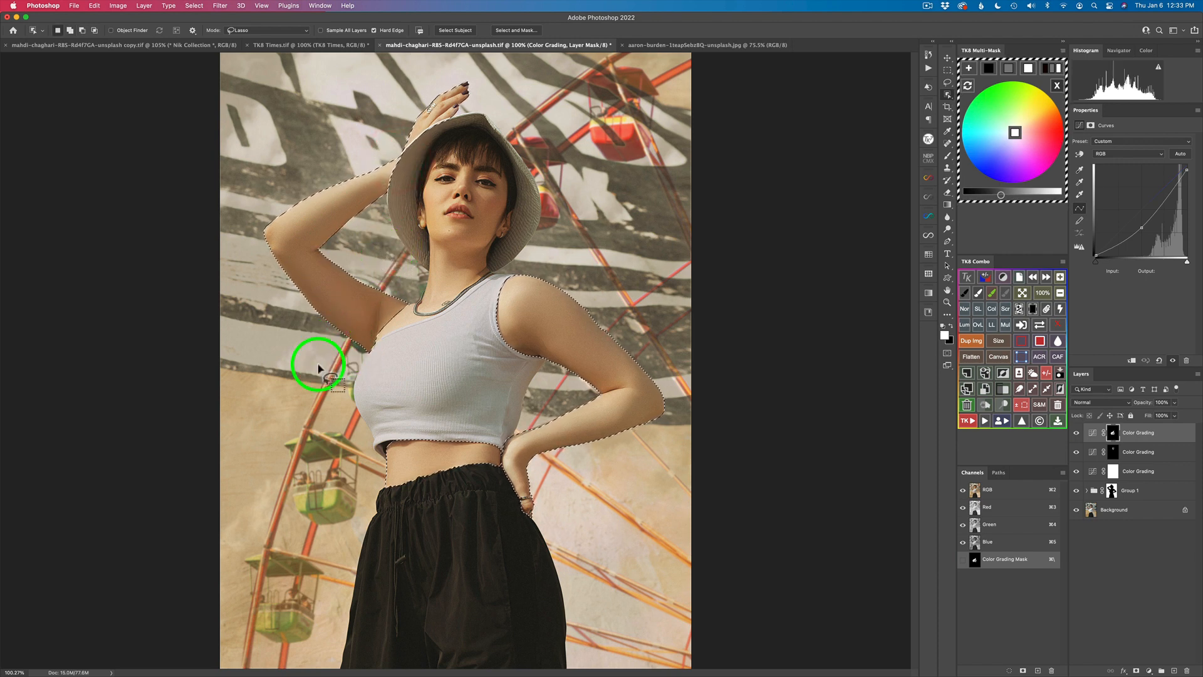
pyautogui.click(1057, 86)
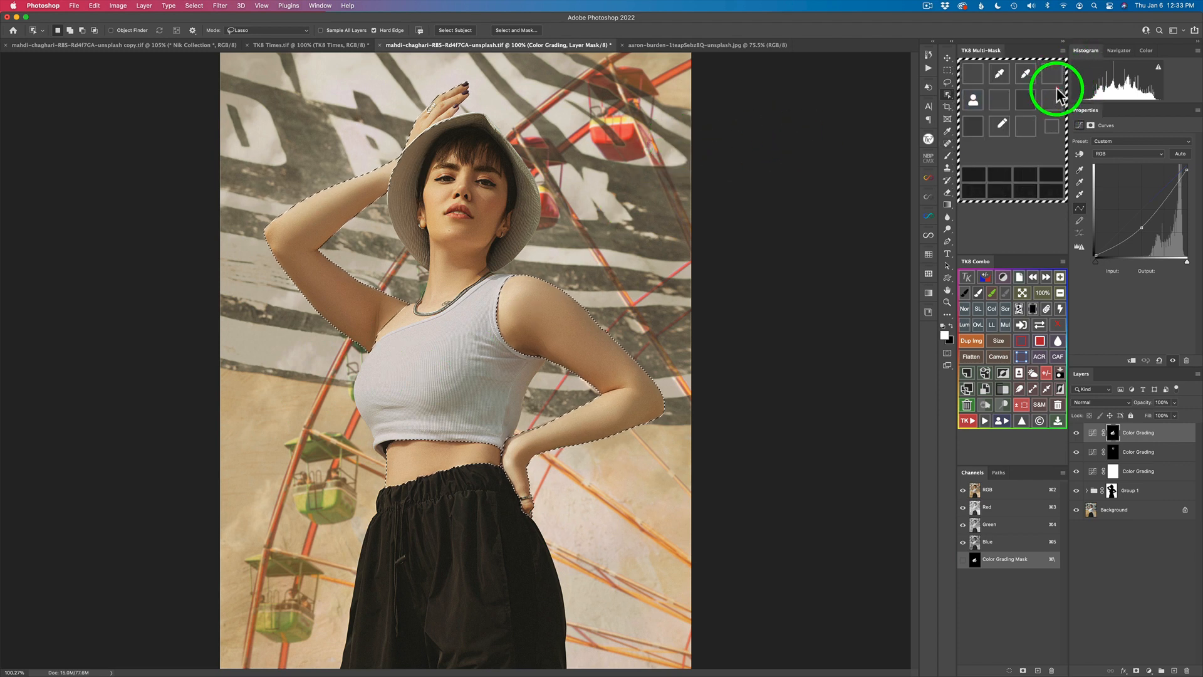
pyautogui.click(975, 102)
pyautogui.click(996, 70)
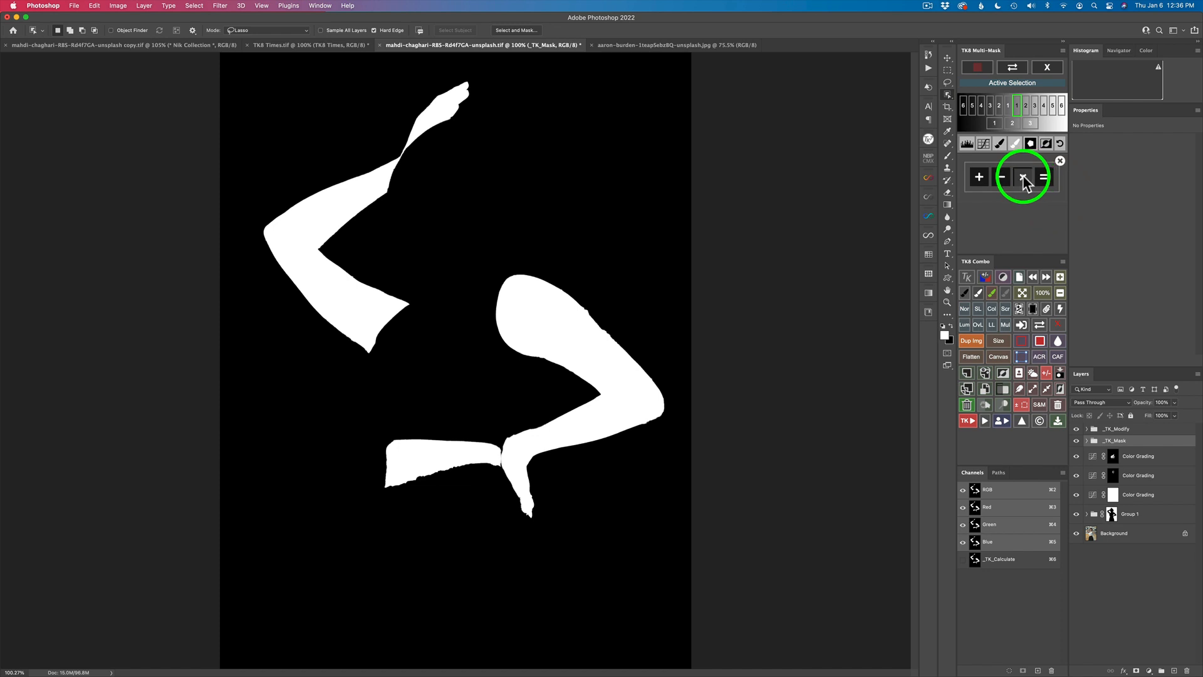
# Step: Multiply the arms and midriff mask by the Lights 1 luminosity mask and output the calculated mask to a new Color Grading layer
pyautogui.click(1056, 69)
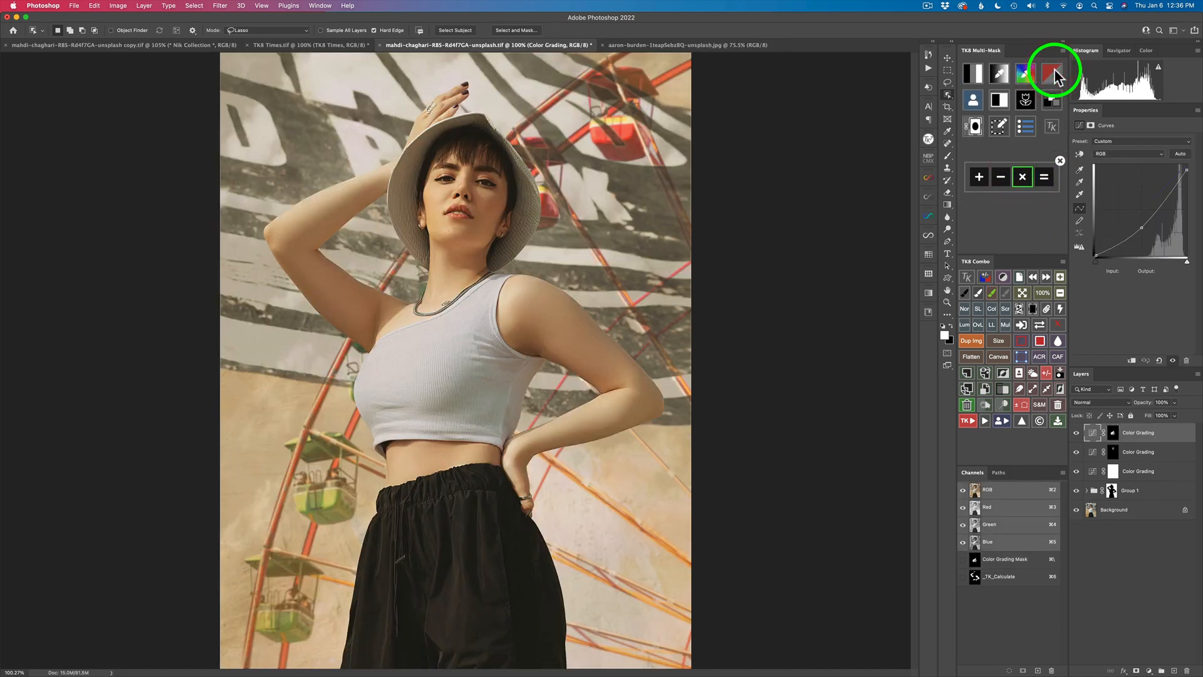
pyautogui.click(974, 73)
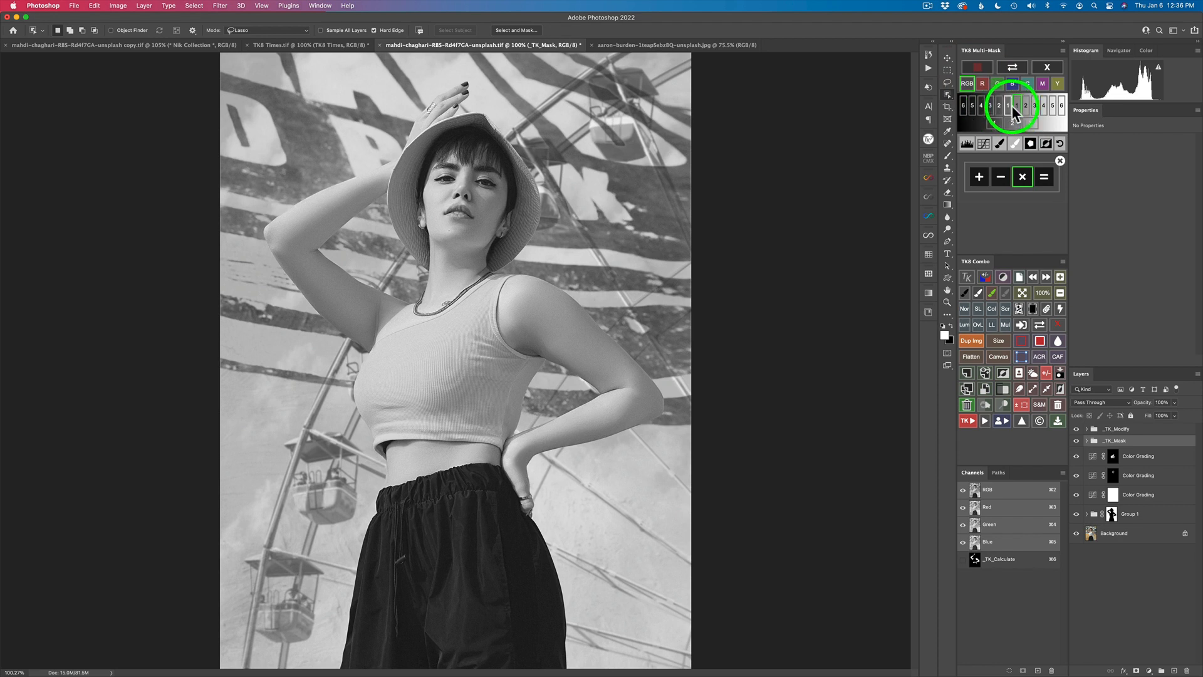
pyautogui.click(1045, 178)
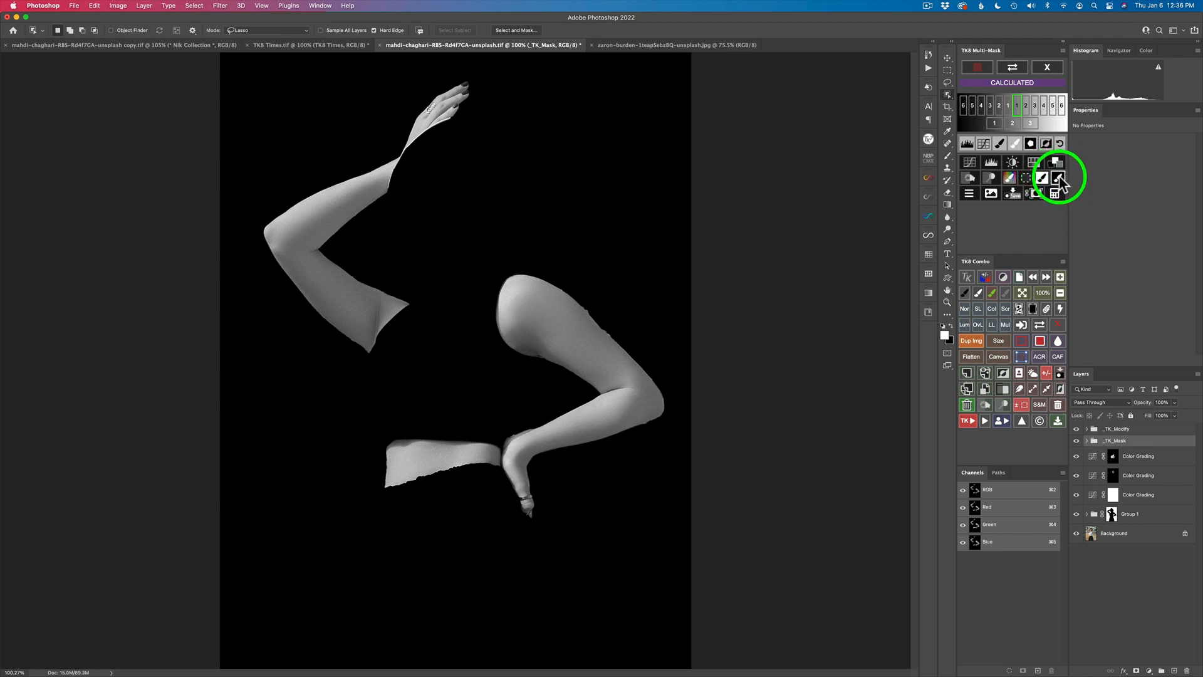
pyautogui.click(1056, 163)
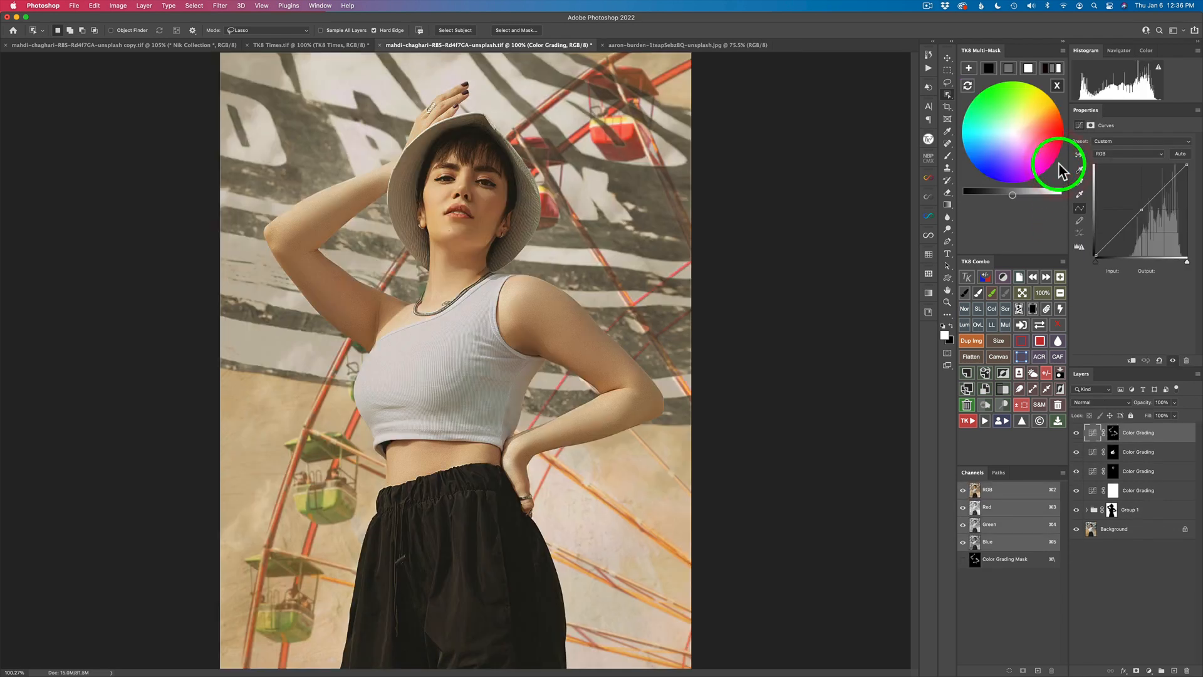
# Step: Moderately darken the midtones of the arms and midriff Color Grading layer without tinting them, and toggle the layer to compare
pyautogui.click(1009, 69)
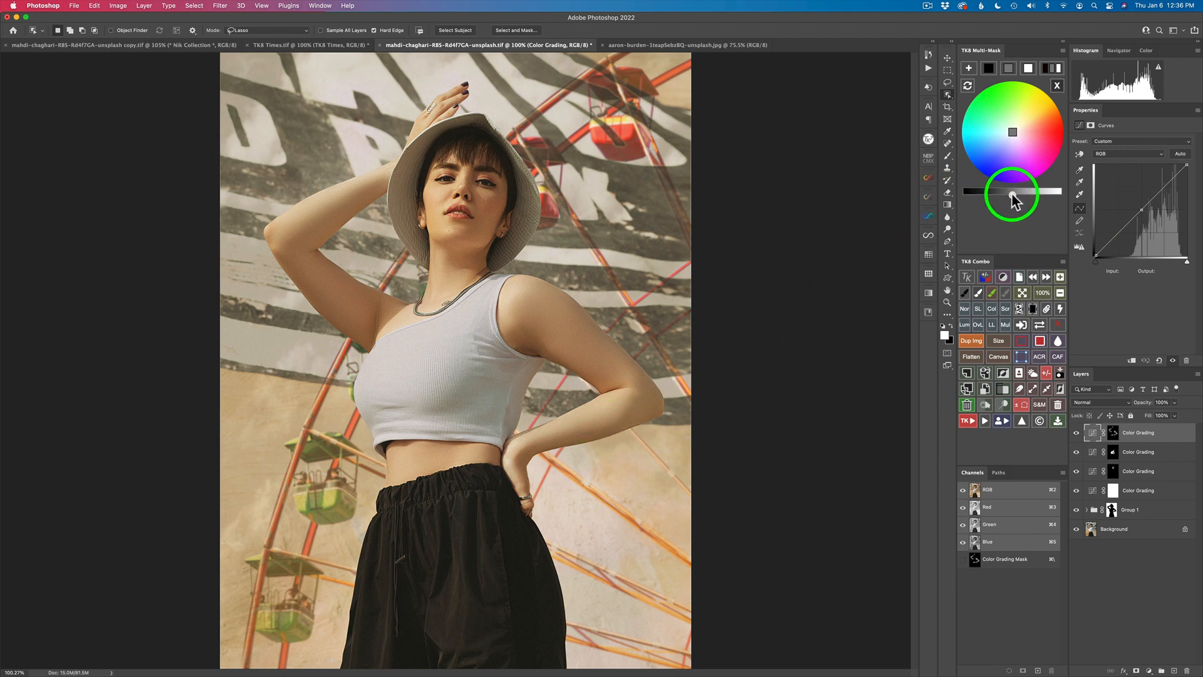
pyautogui.moveTo(1012, 195); pyautogui.dragTo(993, 194)
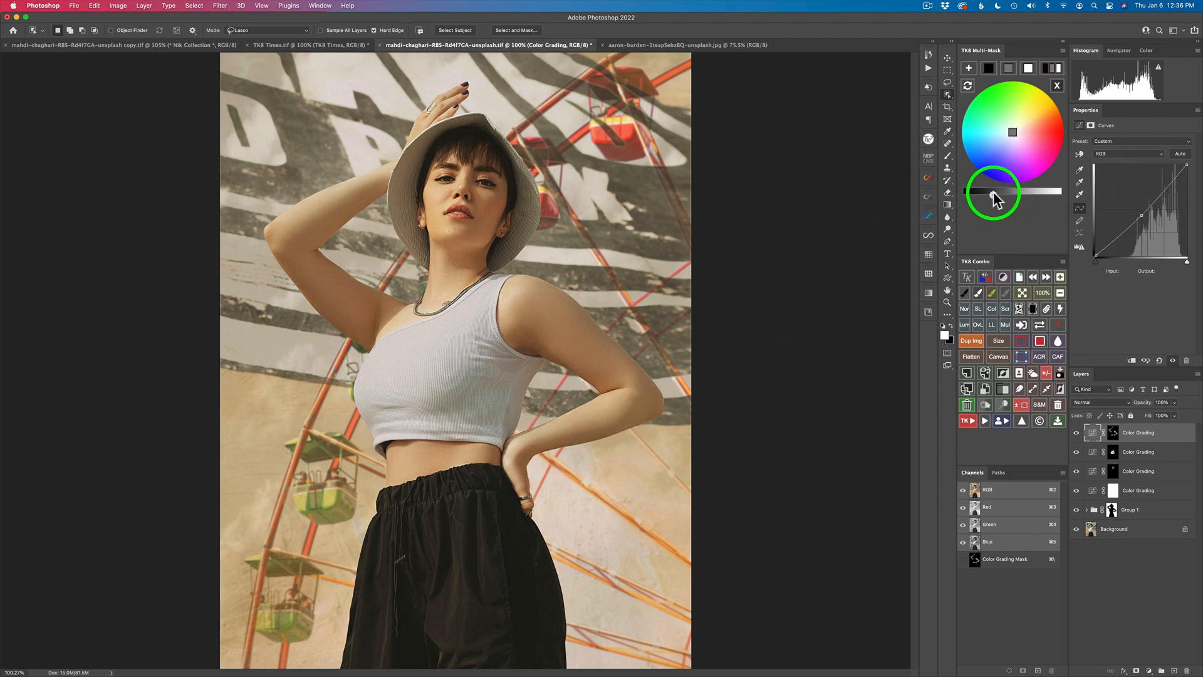
pyautogui.click(993, 195)
pyautogui.click(992, 194)
pyautogui.moveTo(993, 194); pyautogui.dragTo(996, 194)
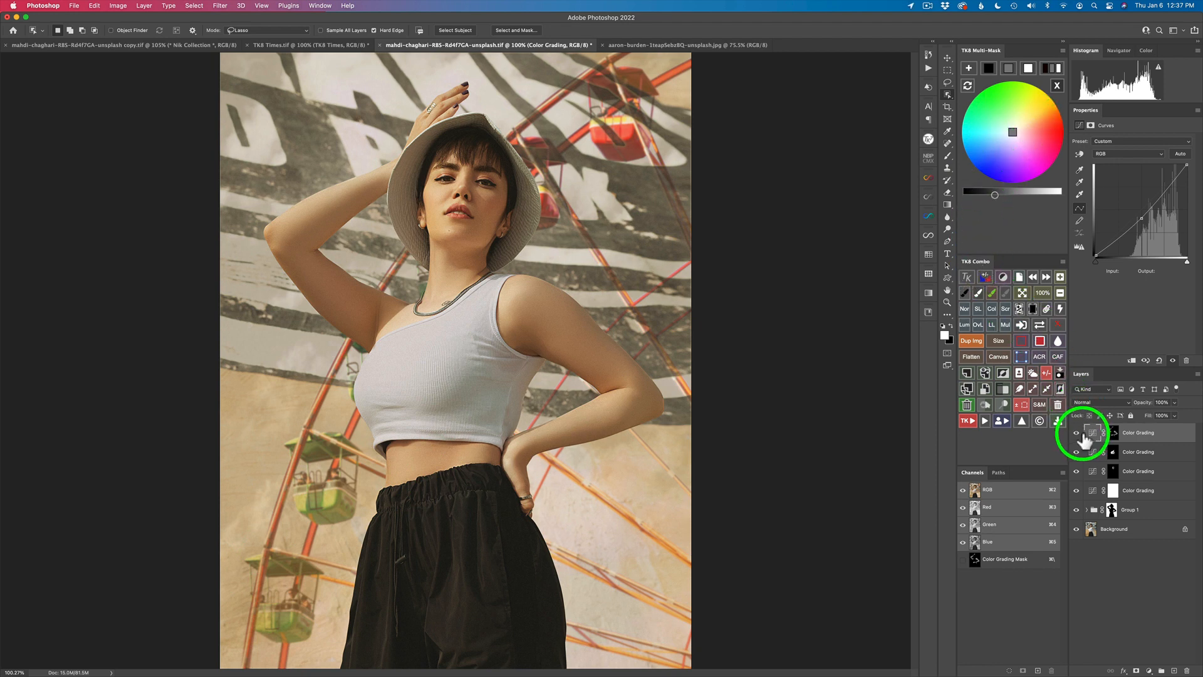
pyautogui.click(1076, 433)
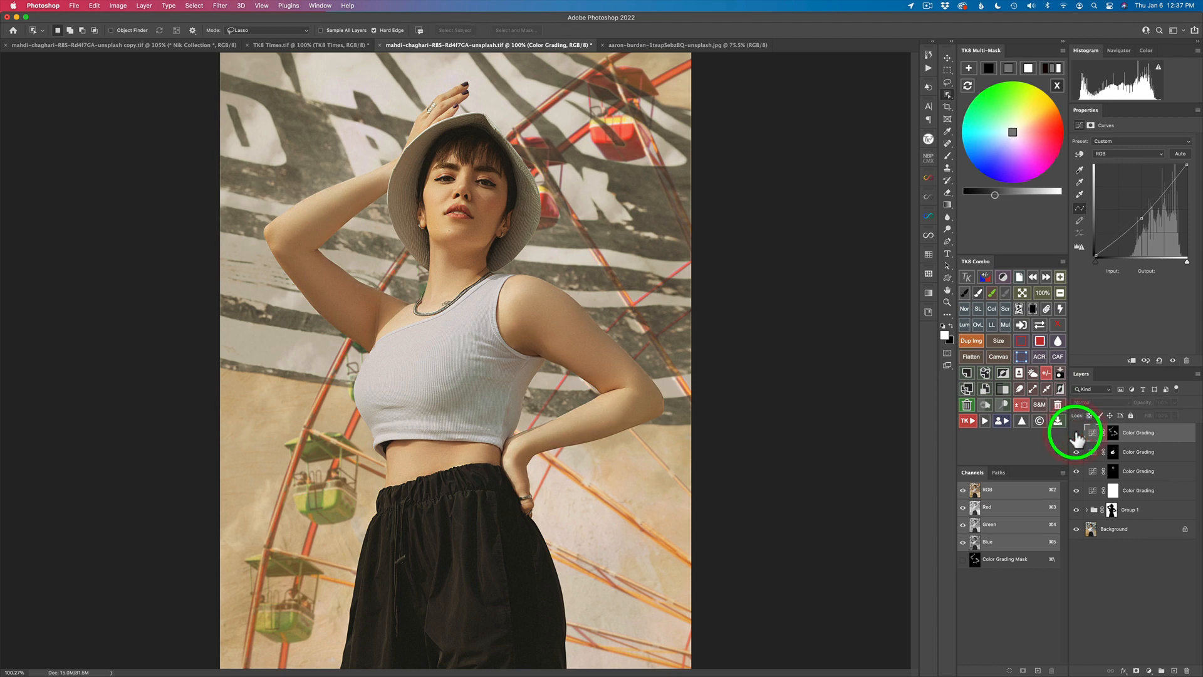
pyautogui.click(1076, 433)
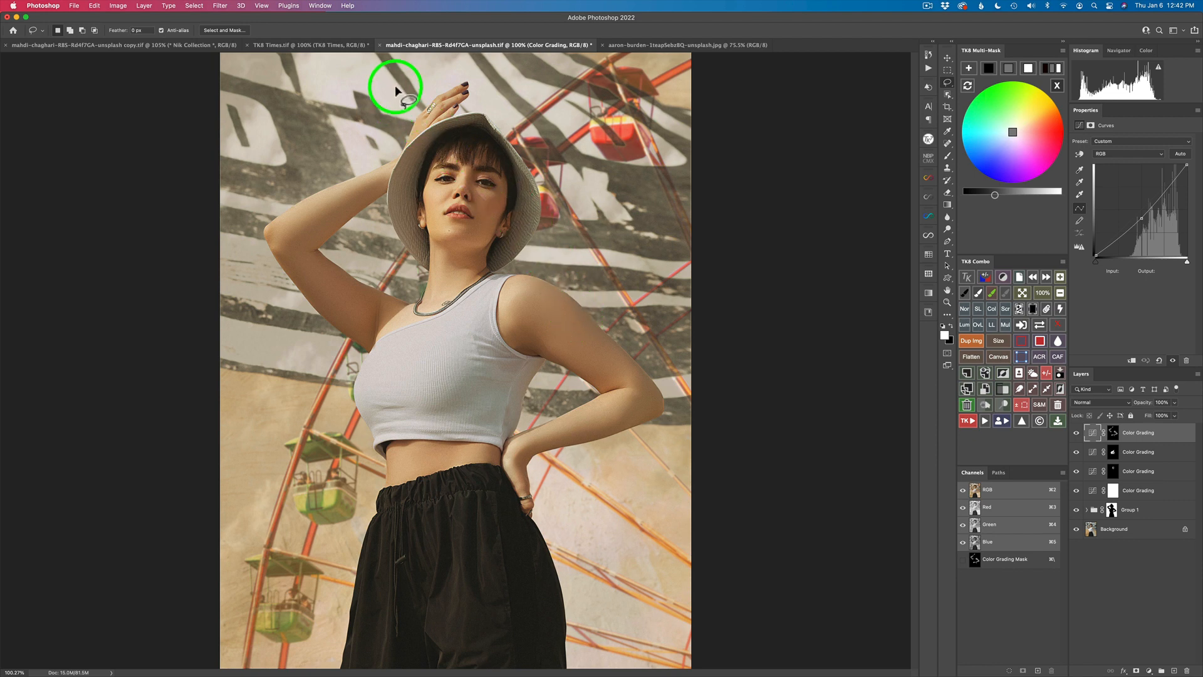
# Step: Lasso a loose outline around the woman, apply the TK8 Freehand Vignette with its suggested Gaussian Blur radius, and toggle the vignette to compare
pyautogui.moveTo(395, 84)
pyautogui.mouseDown()
pyautogui.moveTo(297, 111)
pyautogui.moveTo(254, 200)
pyautogui.moveTo(277, 543)
pyautogui.moveTo(294, 594)
pyautogui.moveTo(339, 616)
pyautogui.moveTo(405, 634)
pyautogui.moveTo(560, 633)
pyautogui.moveTo(608, 605)
pyautogui.moveTo(644, 556)
pyautogui.moveTo(661, 435)
pyautogui.moveTo(651, 351)
pyautogui.moveTo(671, 233)
pyautogui.moveTo(656, 145)
pyautogui.moveTo(610, 88)
pyautogui.moveTo(538, 66)
pyautogui.moveTo(356, 87)
pyautogui.mouseUp()
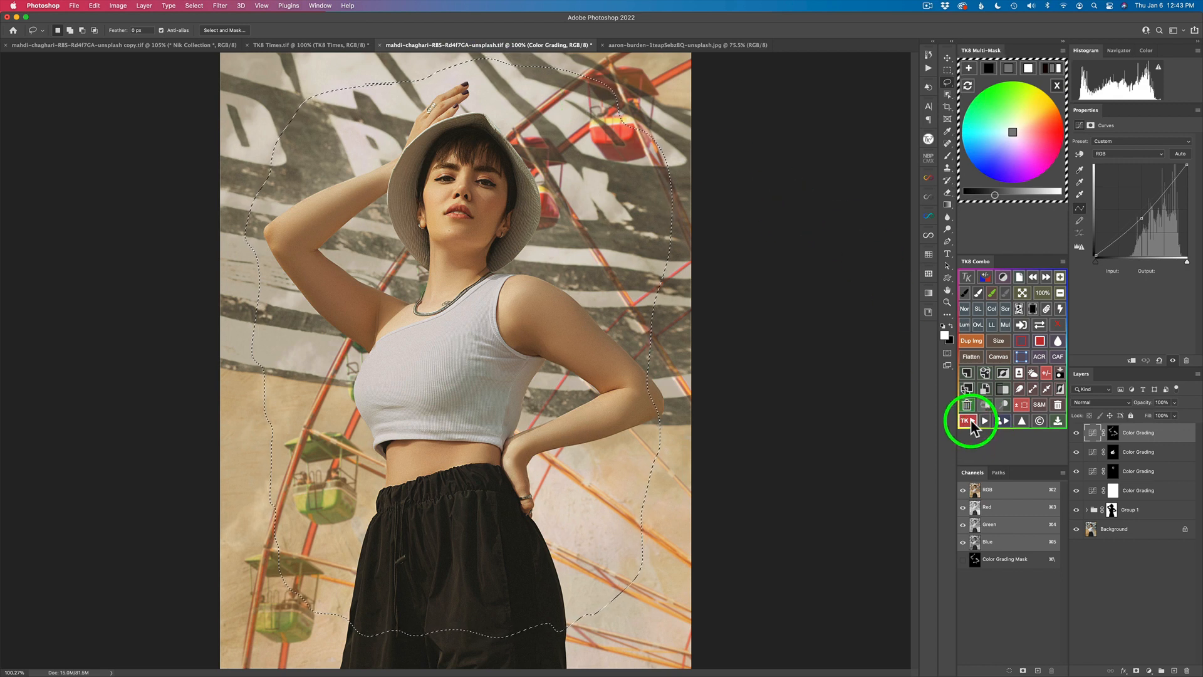
pyautogui.click(971, 423)
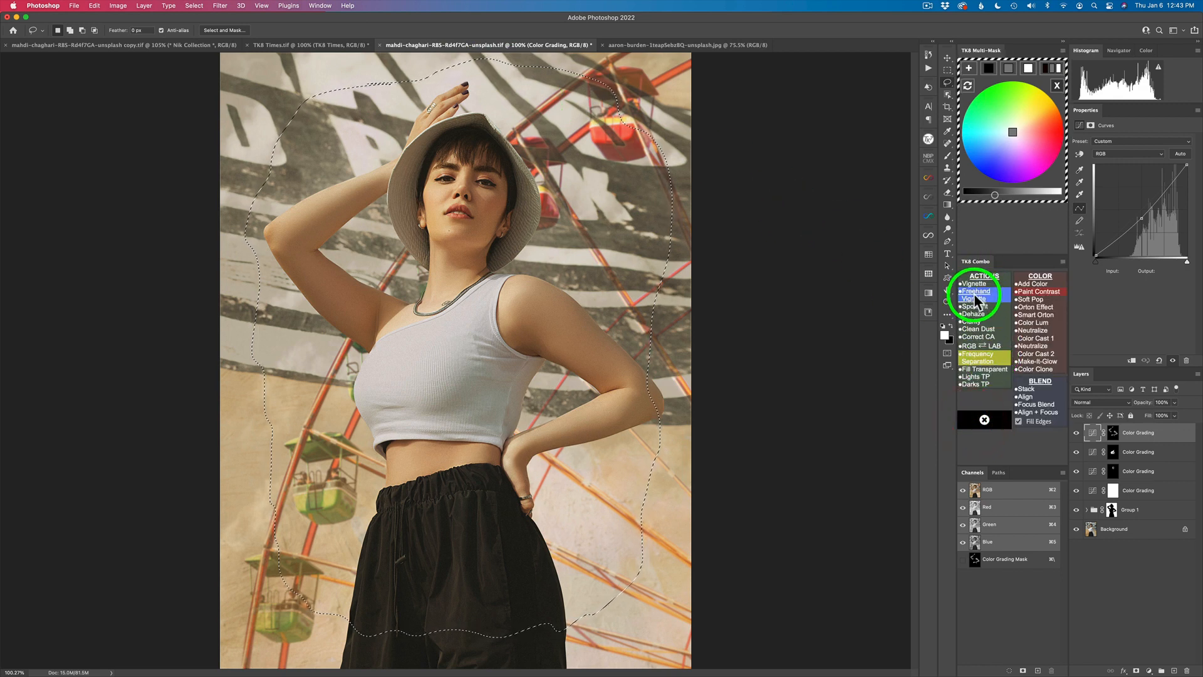
pyautogui.click(976, 294)
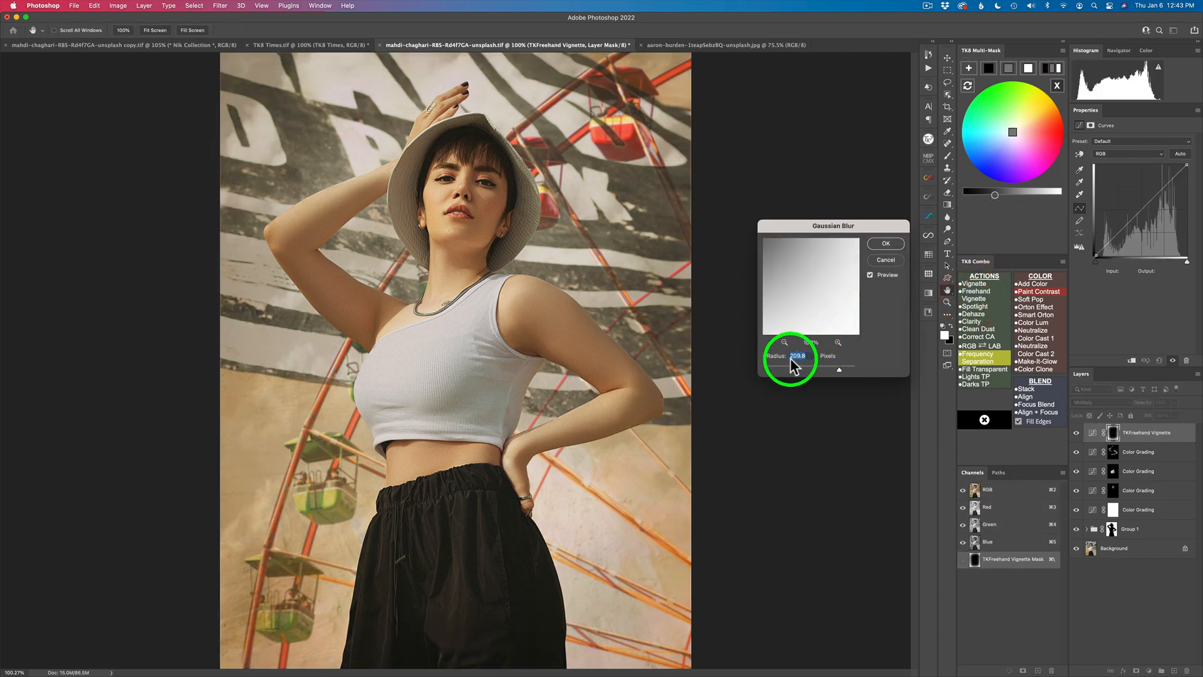
pyautogui.click(886, 243)
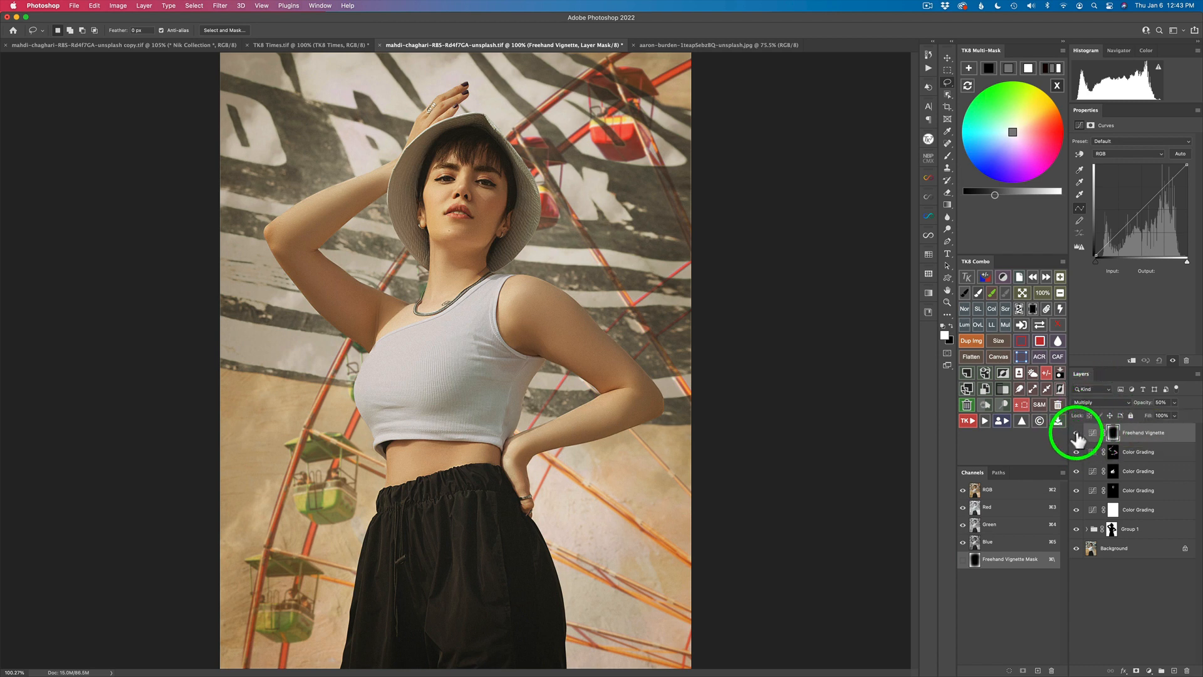
pyautogui.click(1077, 433)
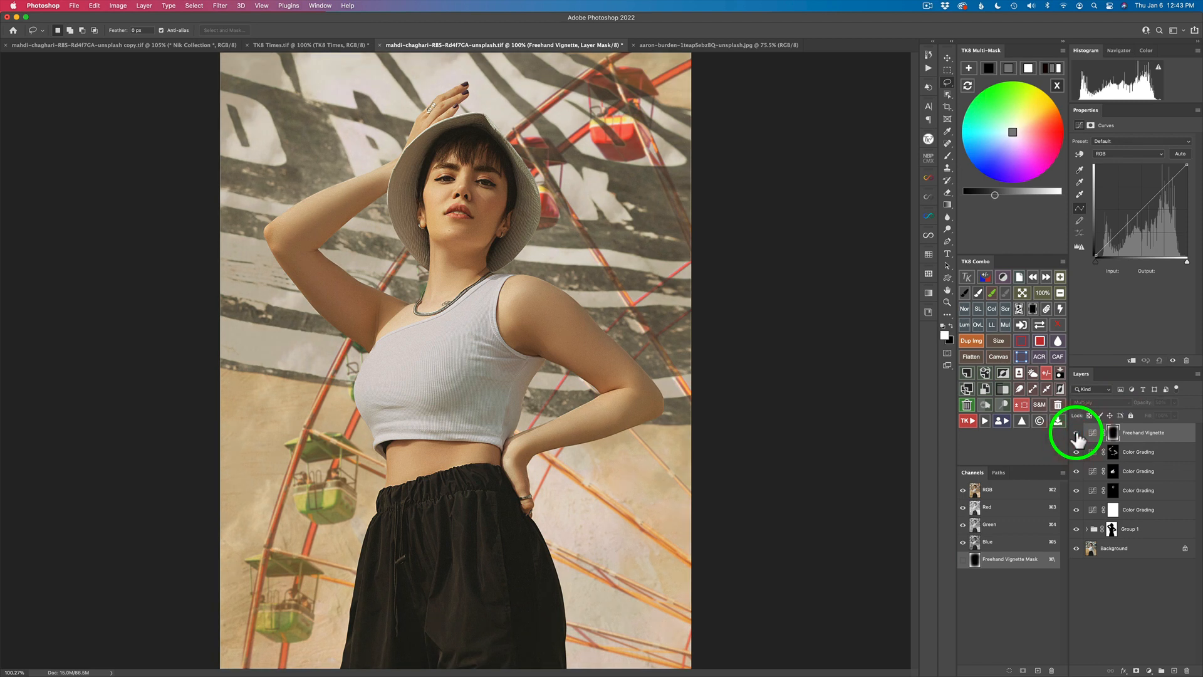
pyautogui.click(1077, 433)
pyautogui.click(1077, 433)
pyautogui.click(1077, 433)
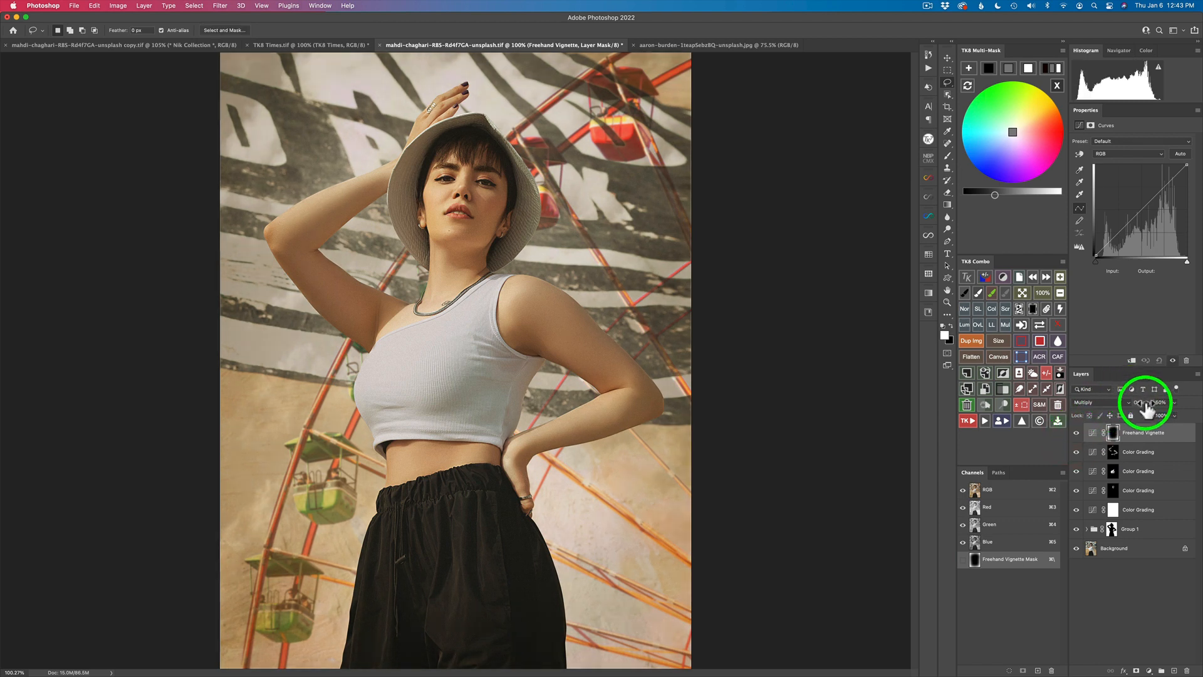
# Step: Set the Freehand Vignette layer's opacity to 49% and toggle the layer to compare
pyautogui.moveTo(1147, 409); pyautogui.dragTo(1064, 406)
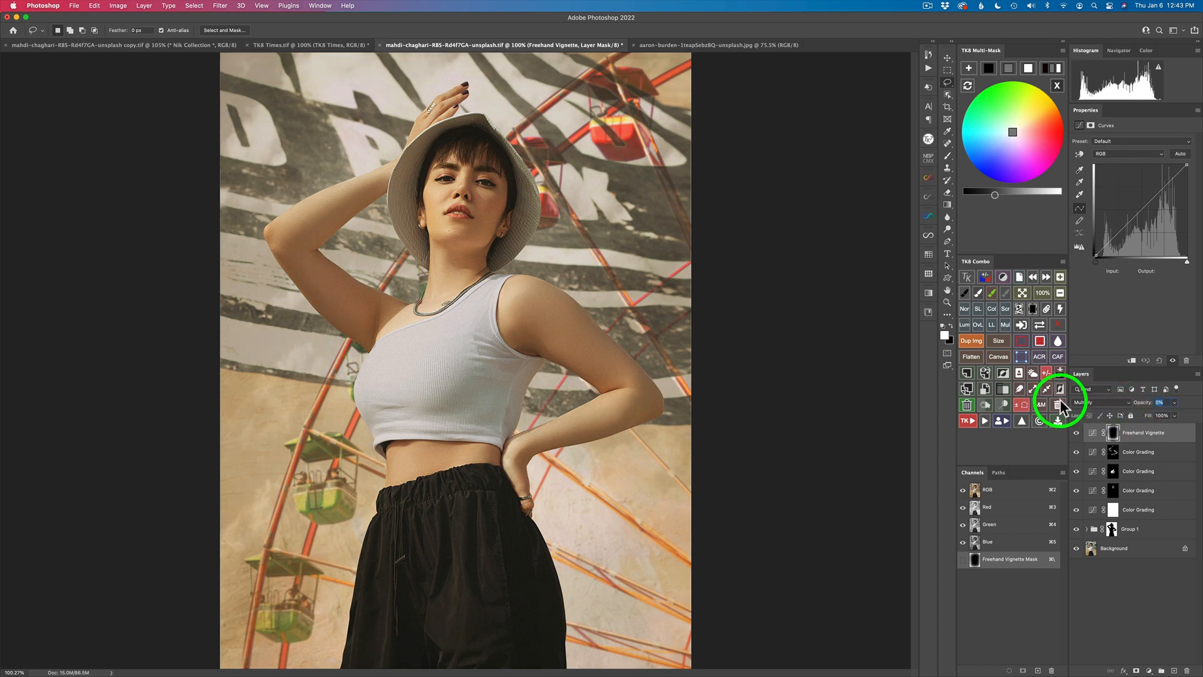
pyautogui.moveTo(1140, 412); pyautogui.dragTo(1165, 410)
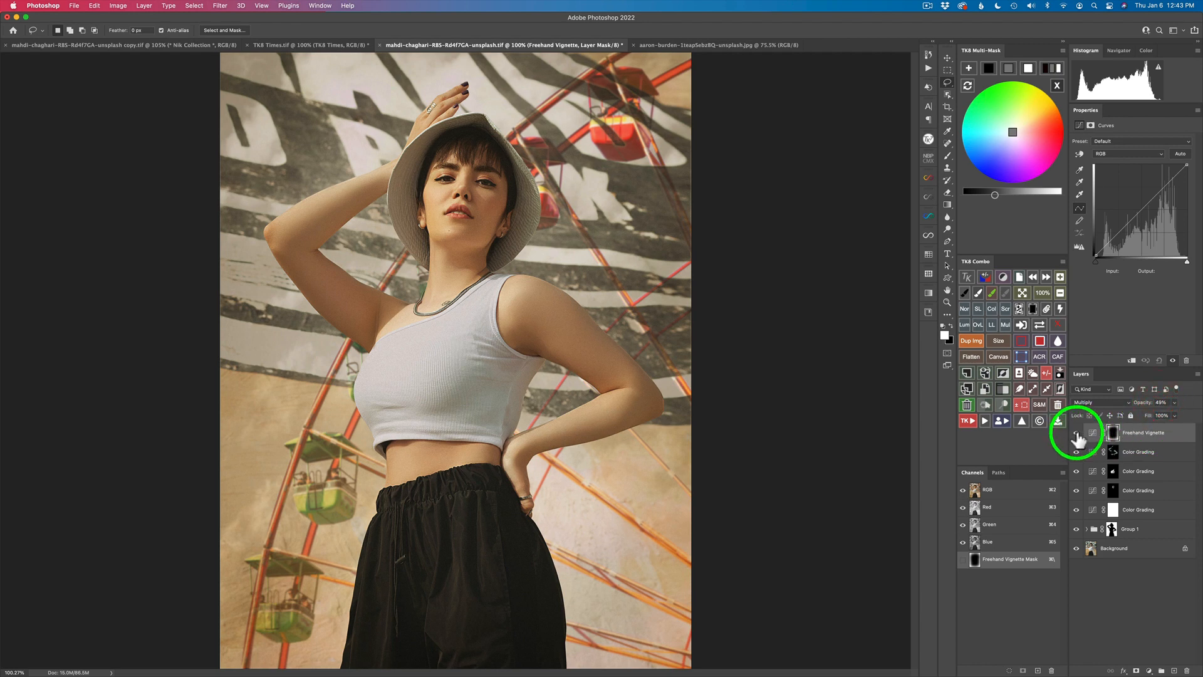
pyautogui.click(1077, 433)
pyautogui.click(1076, 433)
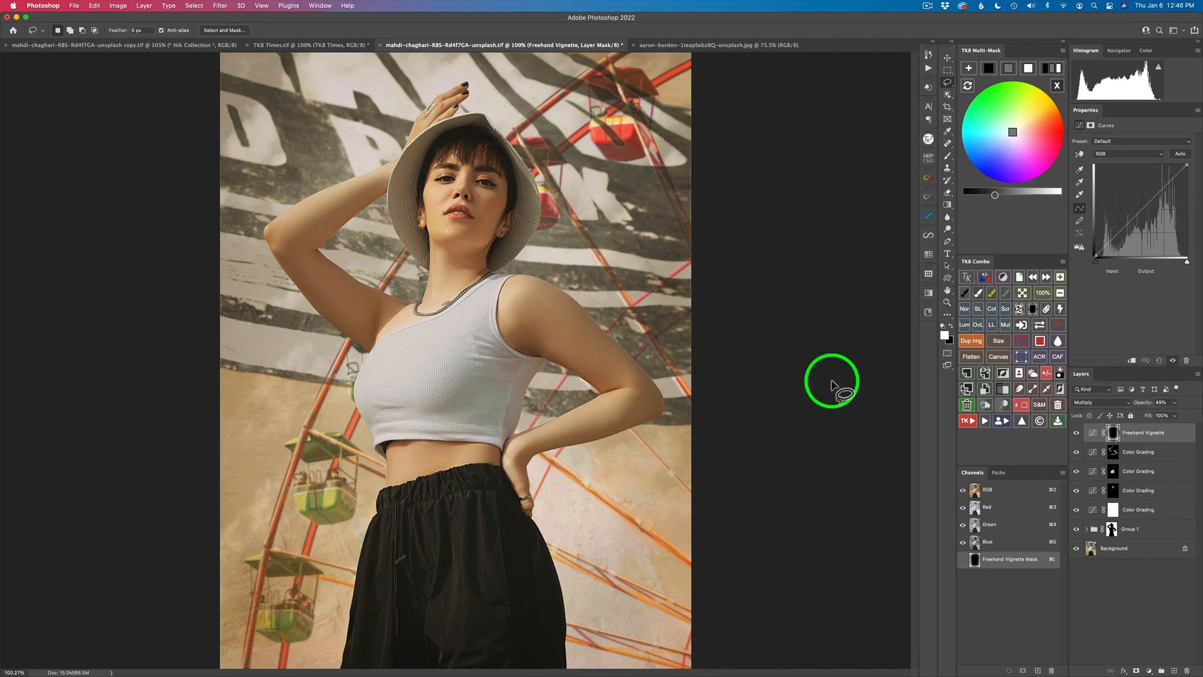
# Step: Compare the finished composite with the original Background layer alone and with the source Ferris wheel photo
pyautogui.keyDown('alt'); pyautogui.click(1076, 549); pyautogui.keyUp('alt')
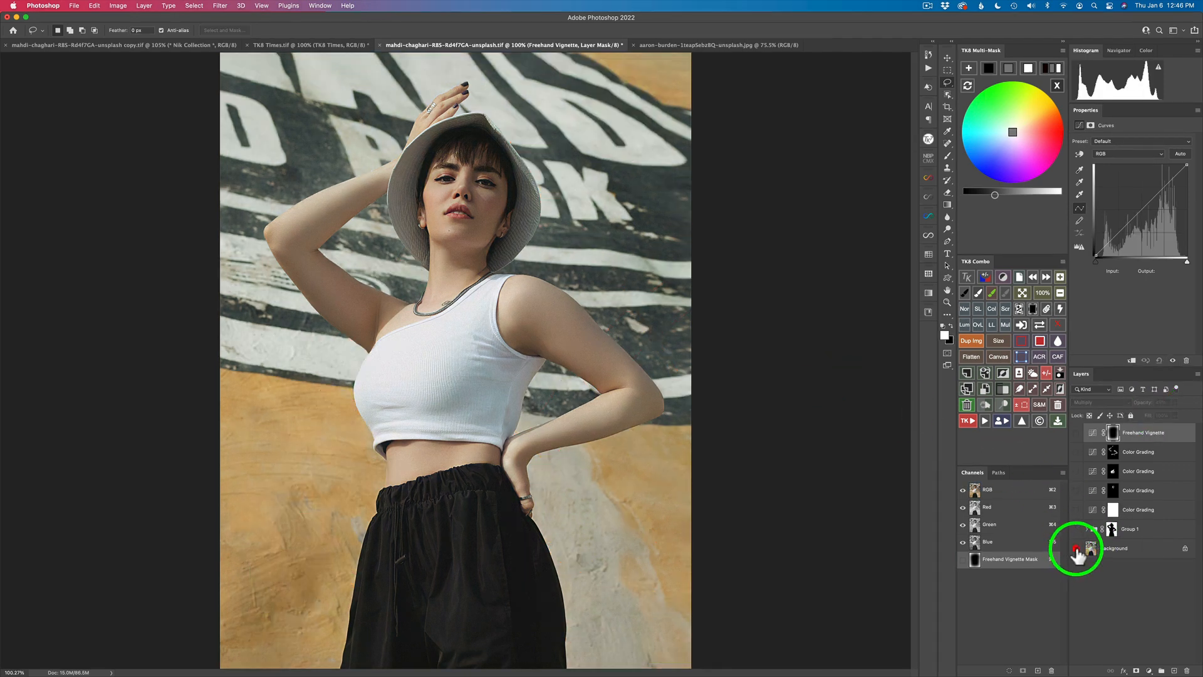
pyautogui.keyDown('alt'); pyautogui.click(1077, 550); pyautogui.keyUp('alt')
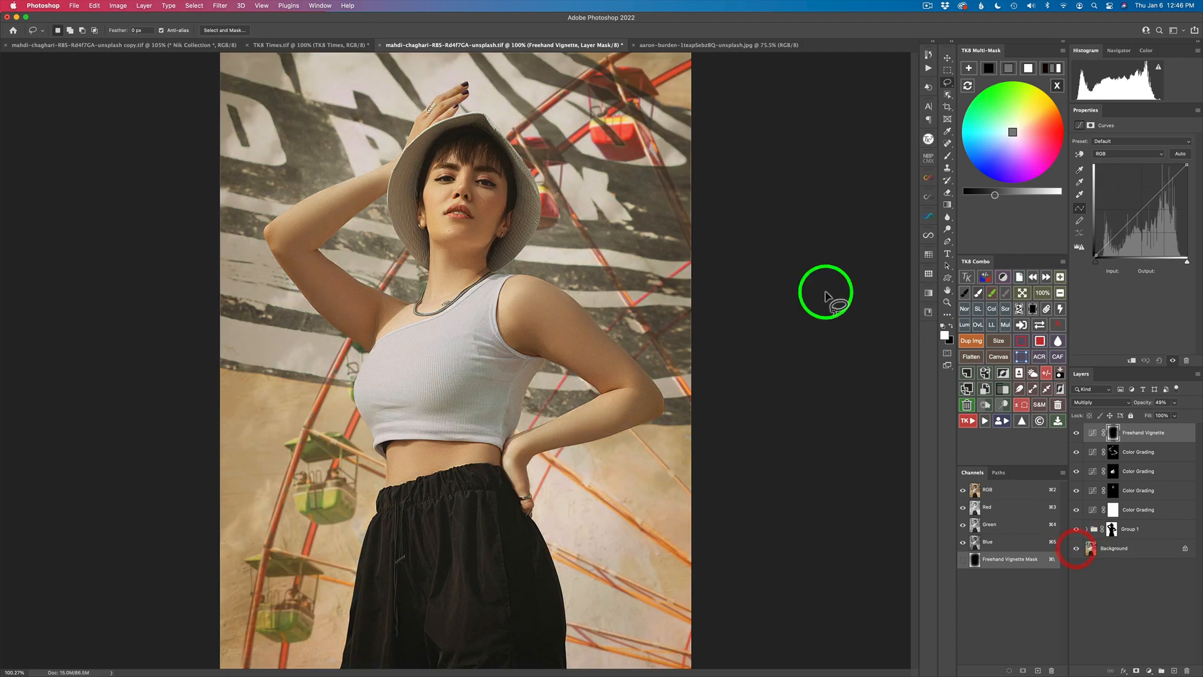
pyautogui.click(717, 49)
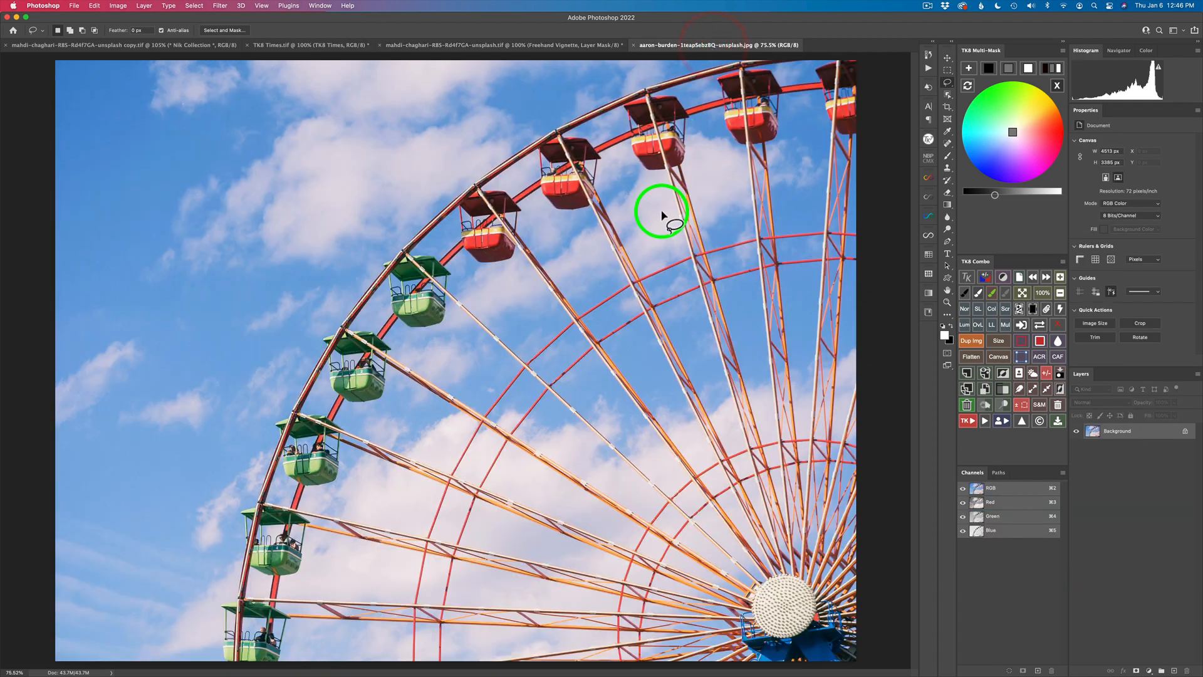
pyautogui.click(577, 45)
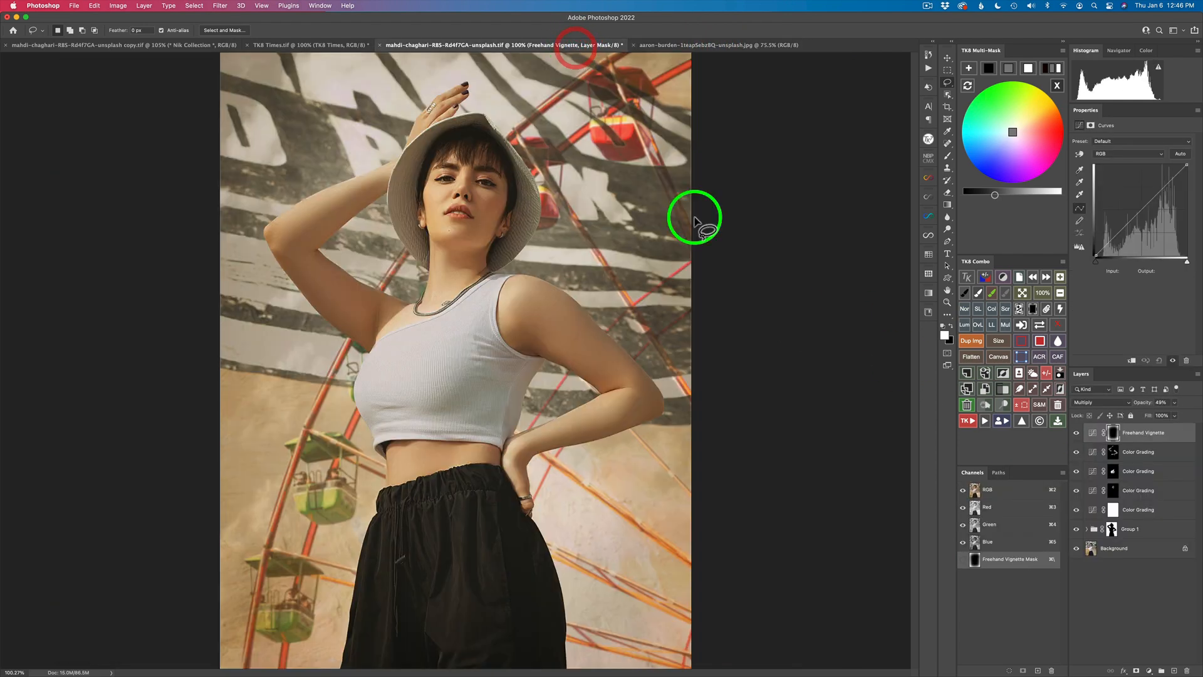